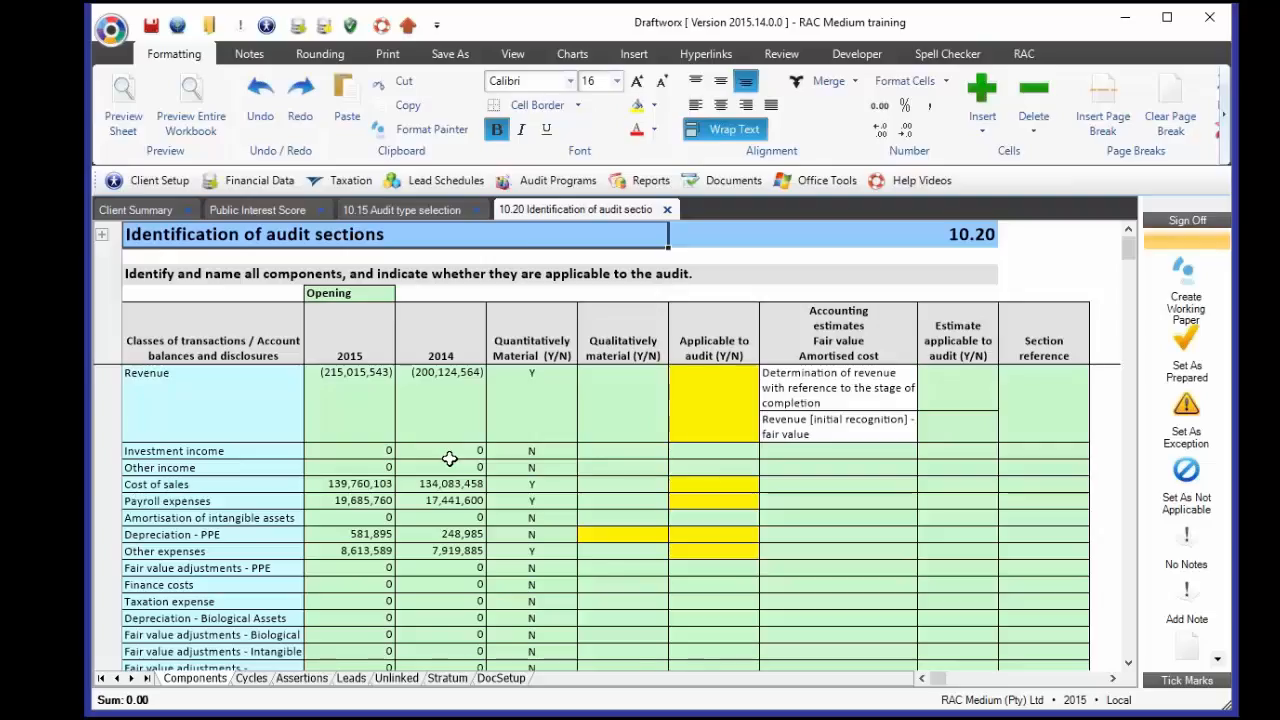
# - Look through the list of audit programs and close it without choosing one
pyautogui.click(548, 180)
pyautogui.moveTo(570, 508)
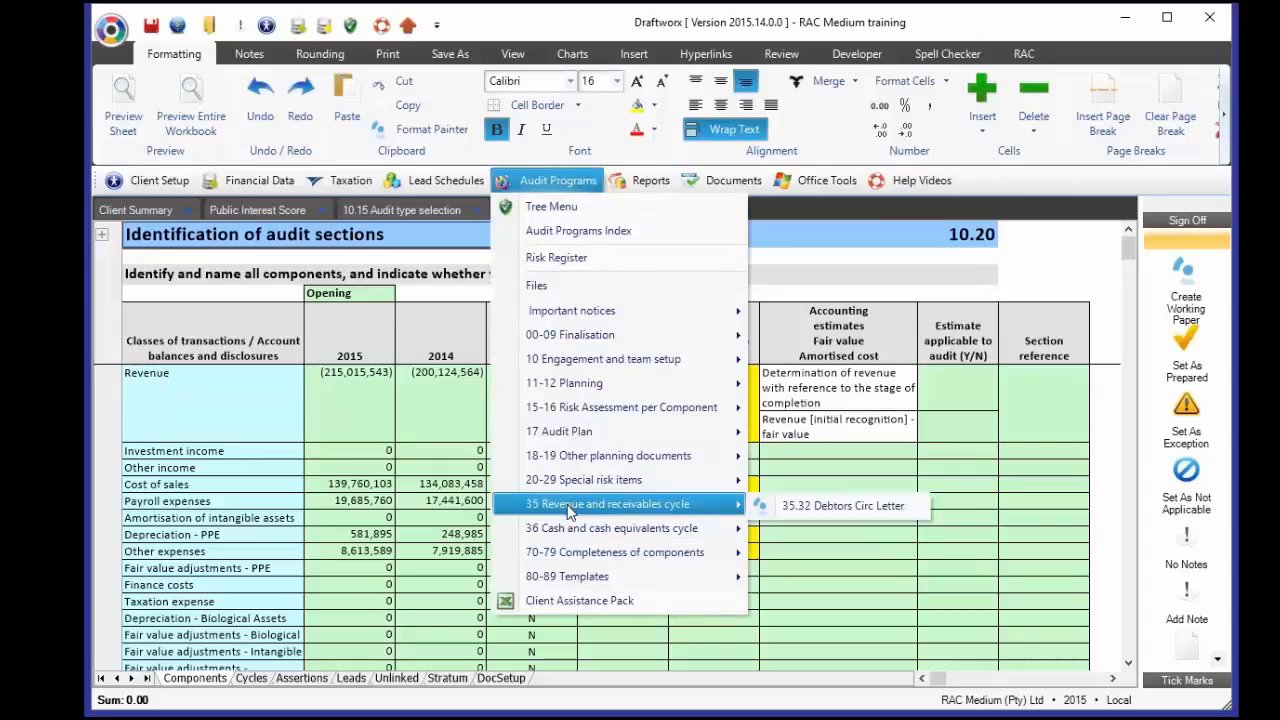
pyautogui.moveTo(574, 484)
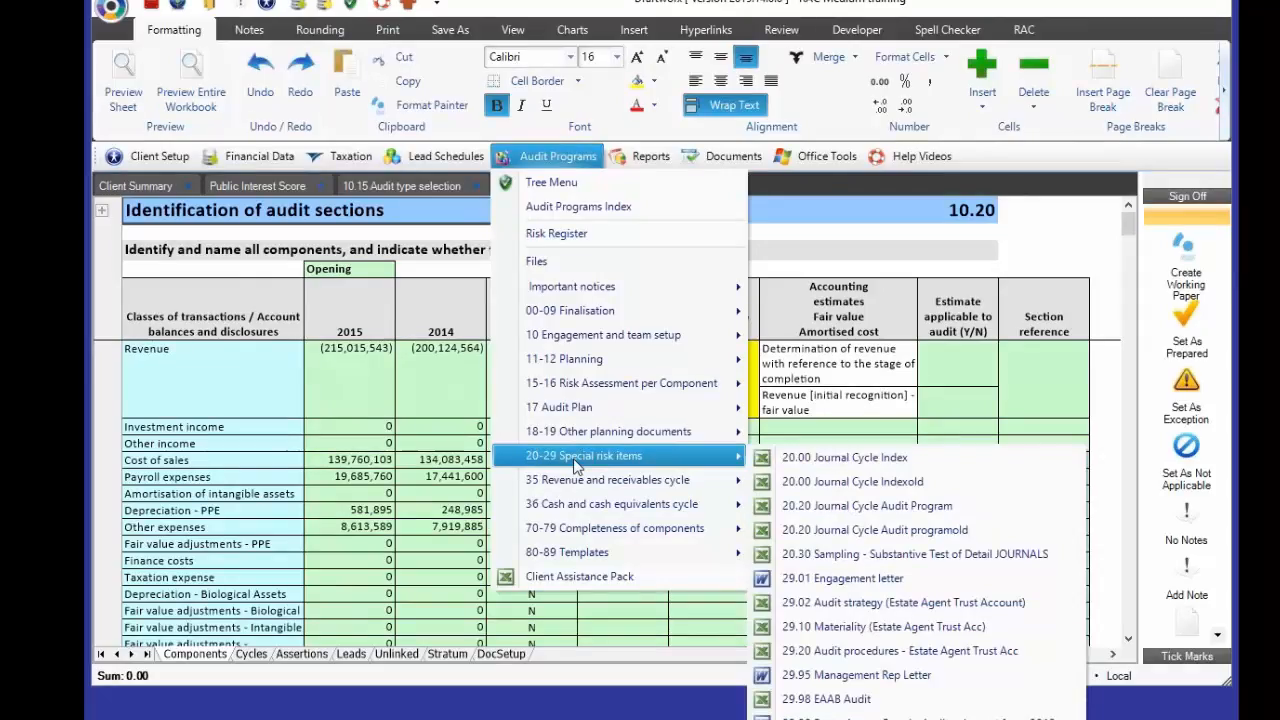
pyautogui.click(392, 375)
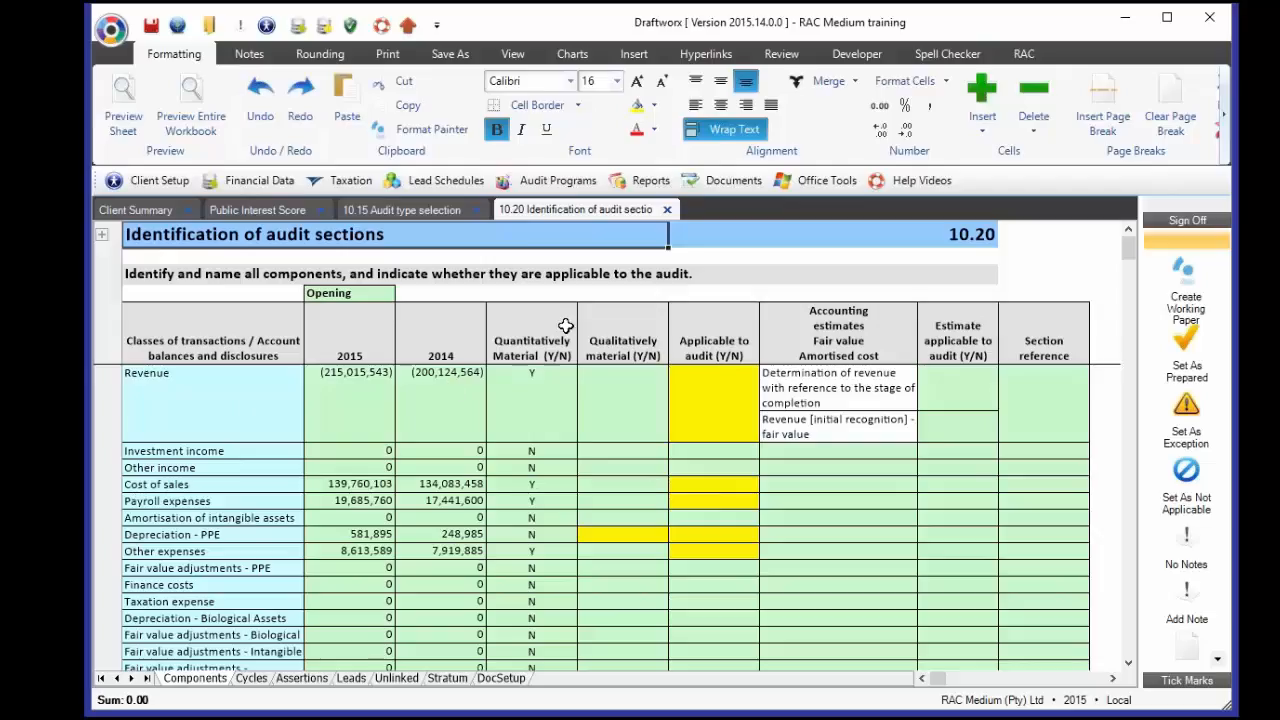
# - Review the 2015 amounts and quantitative materiality flags for Revenue, Cost of sales, Payroll and Depreciation - PPE
pyautogui.moveTo(552, 330); pyautogui.dragTo(547, 601)
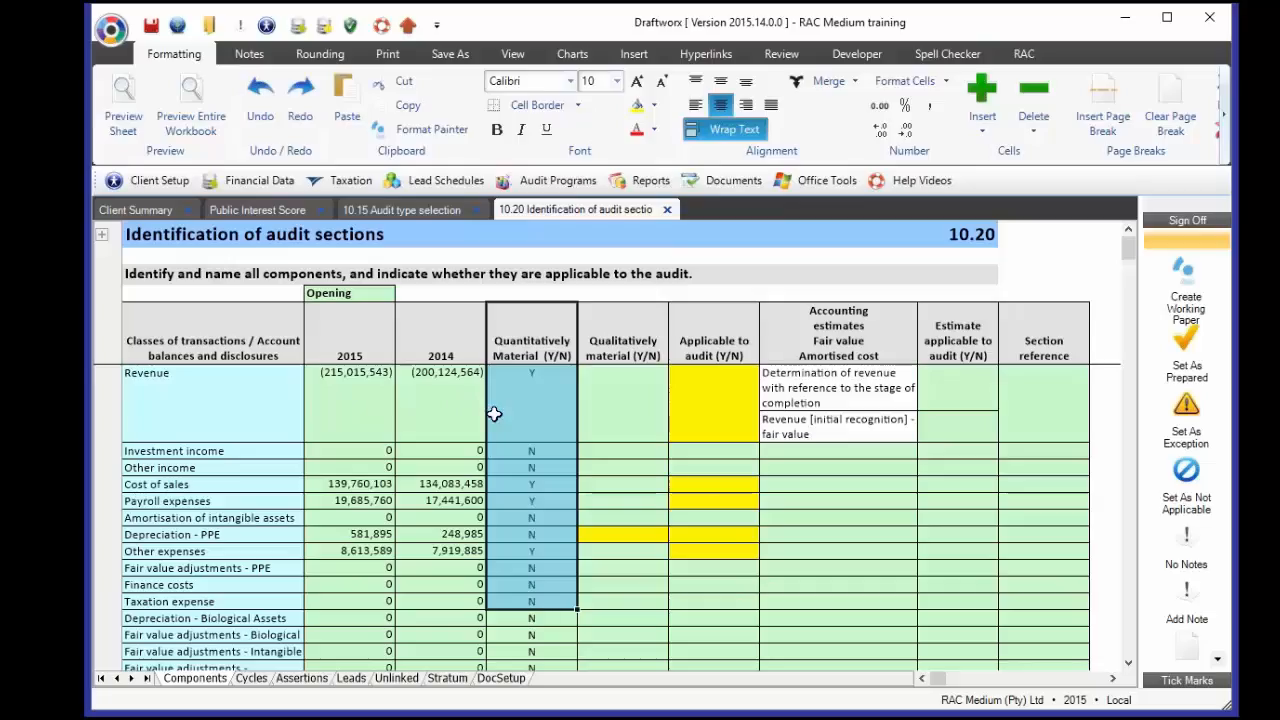
pyautogui.click(349, 403)
pyautogui.click(522, 400)
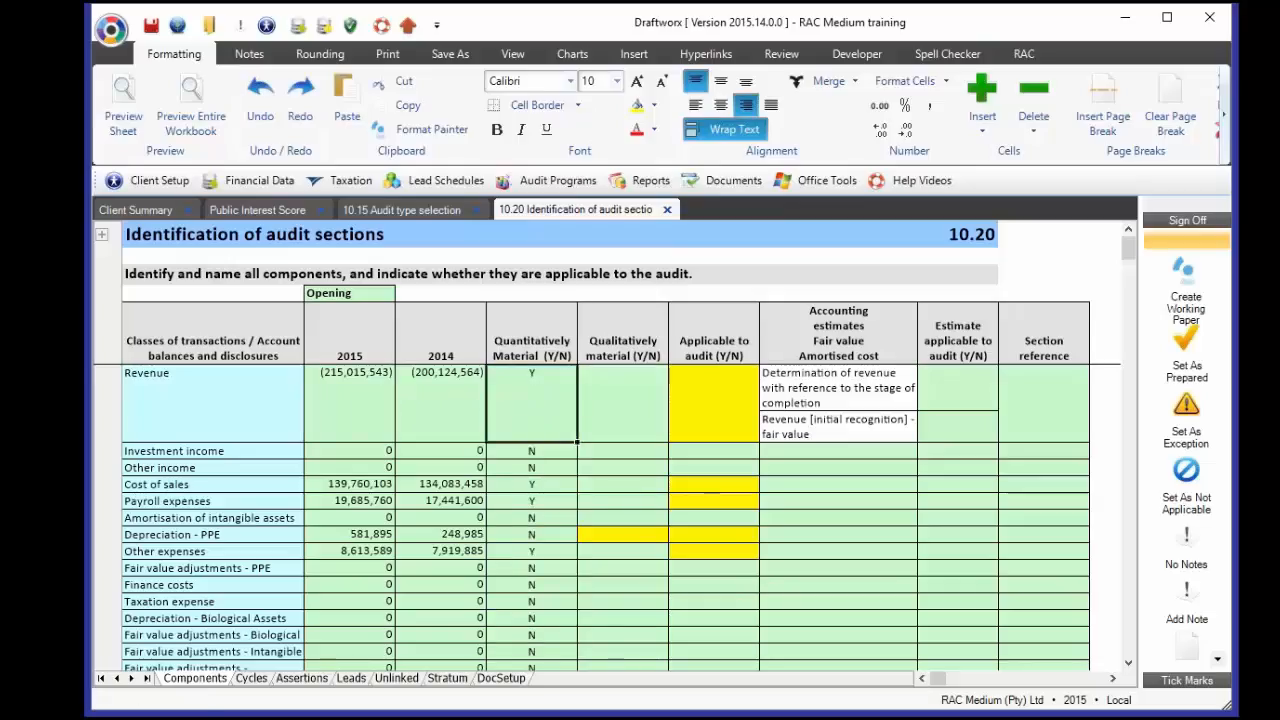
pyautogui.click(369, 483)
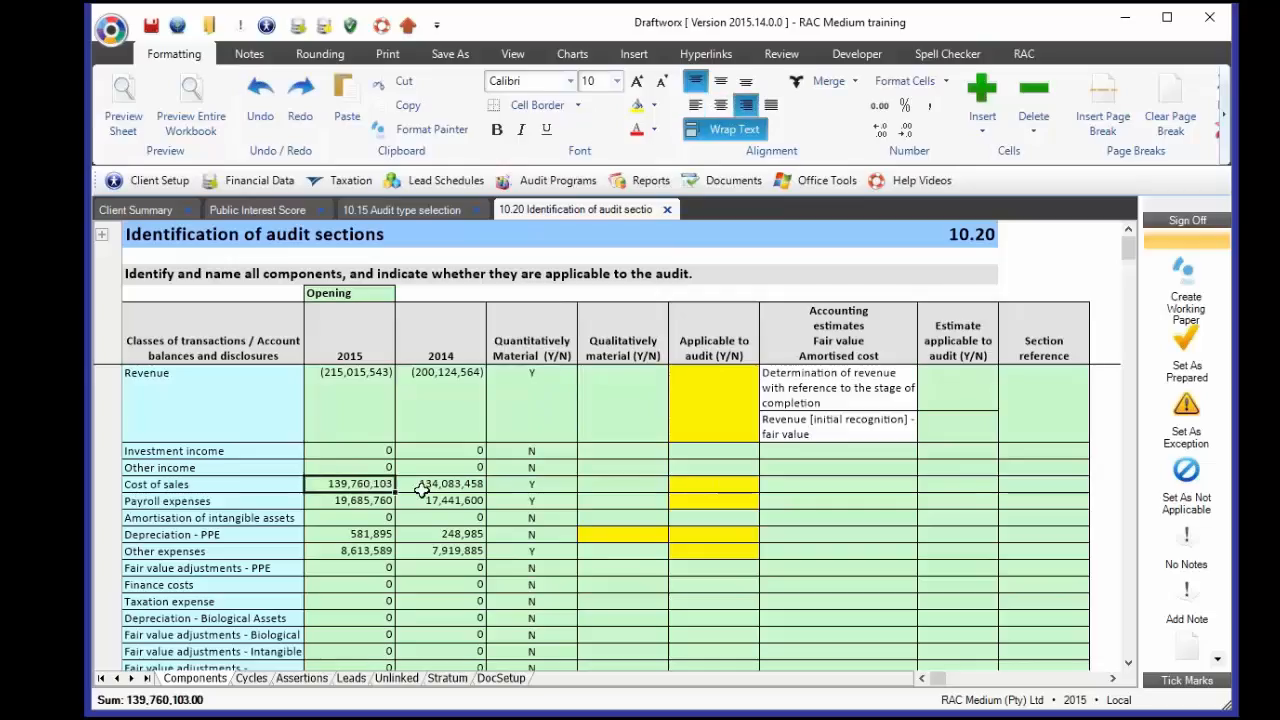
pyautogui.click(519, 481)
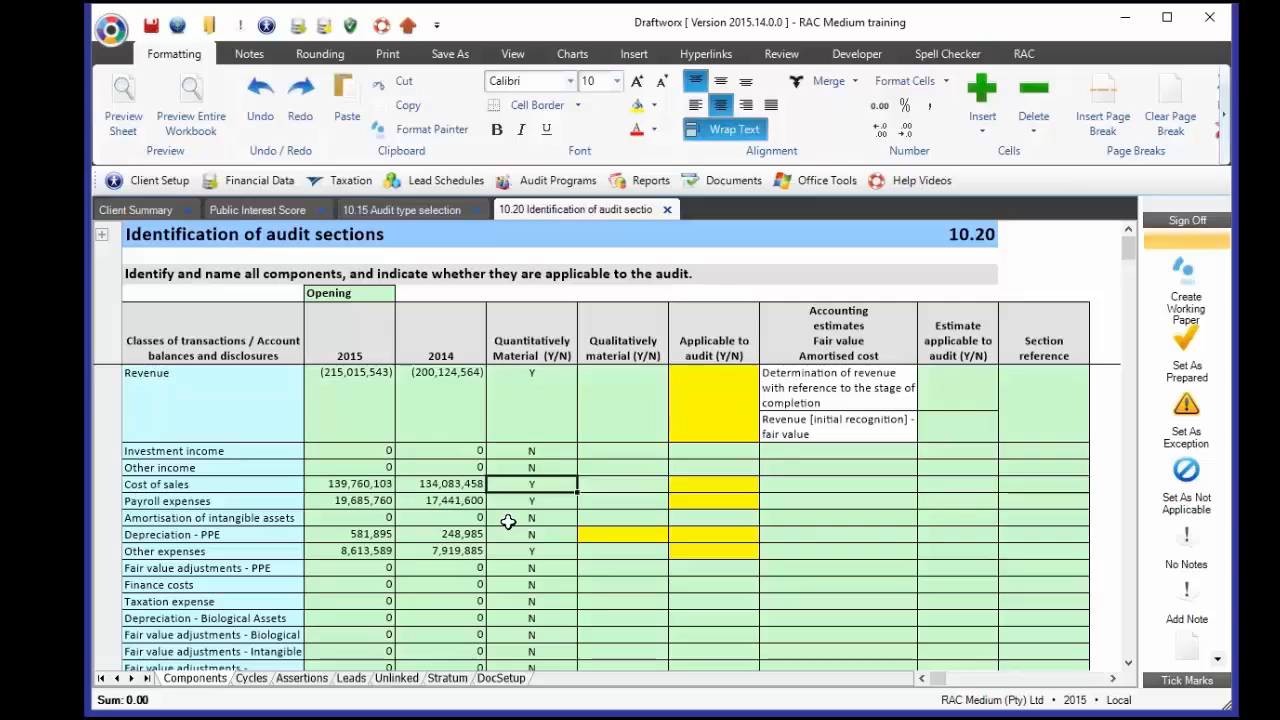
pyautogui.click(368, 500)
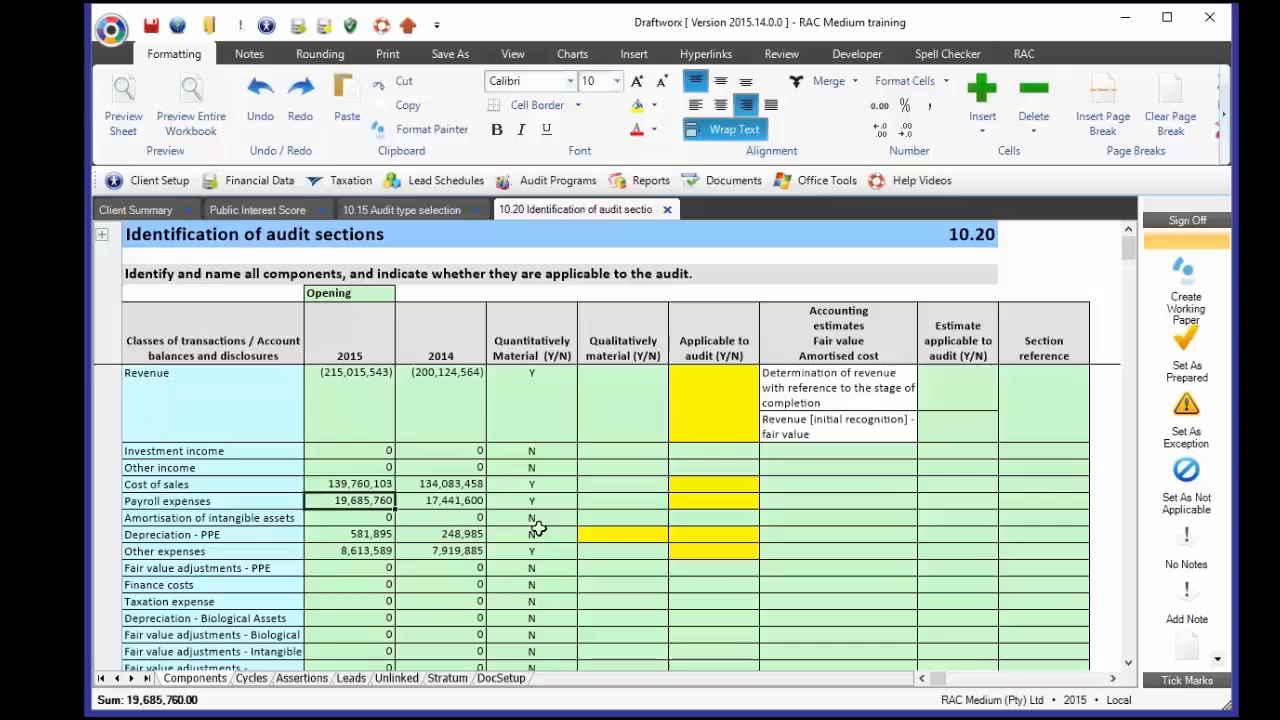
pyautogui.click(370, 537)
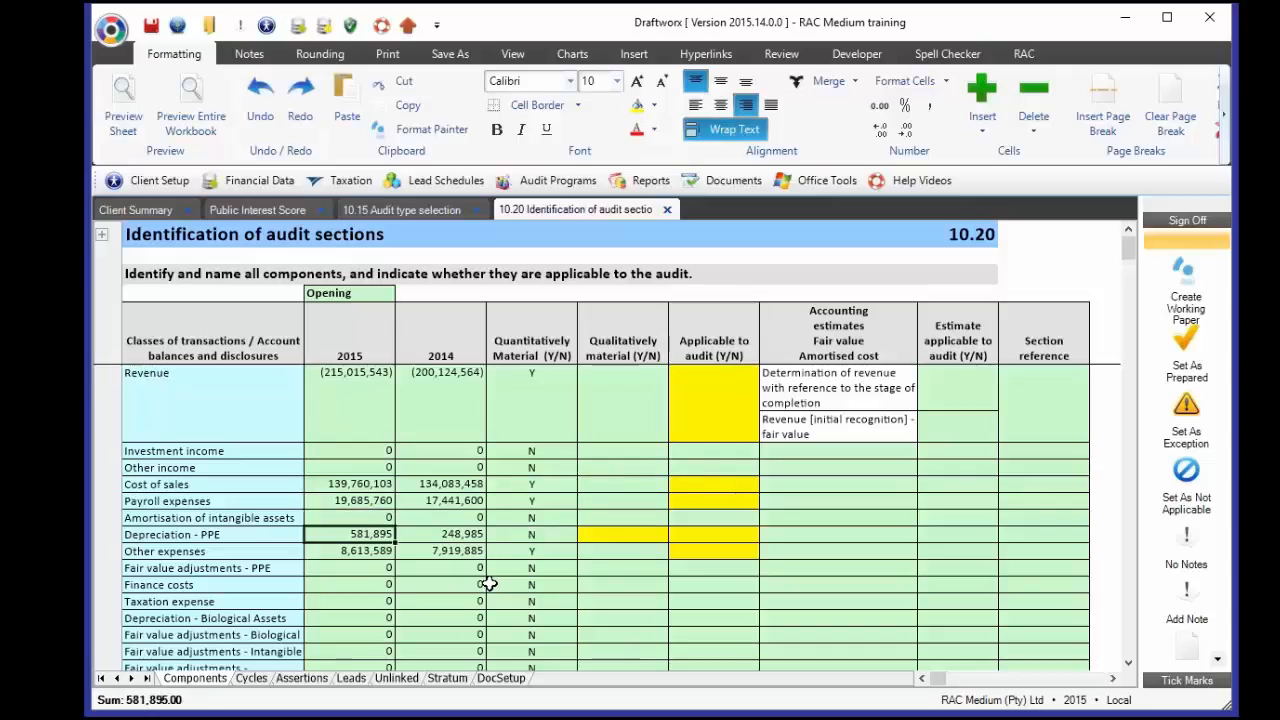
pyautogui.click(538, 536)
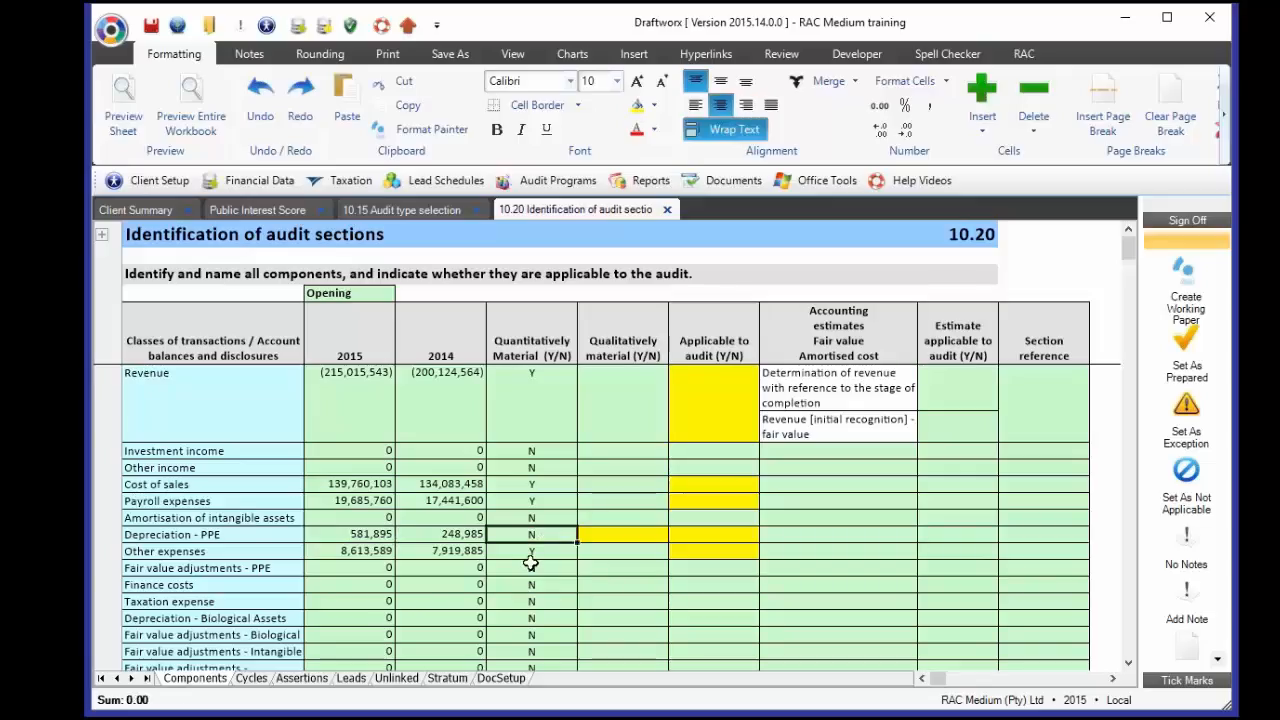
pyautogui.click(350, 537)
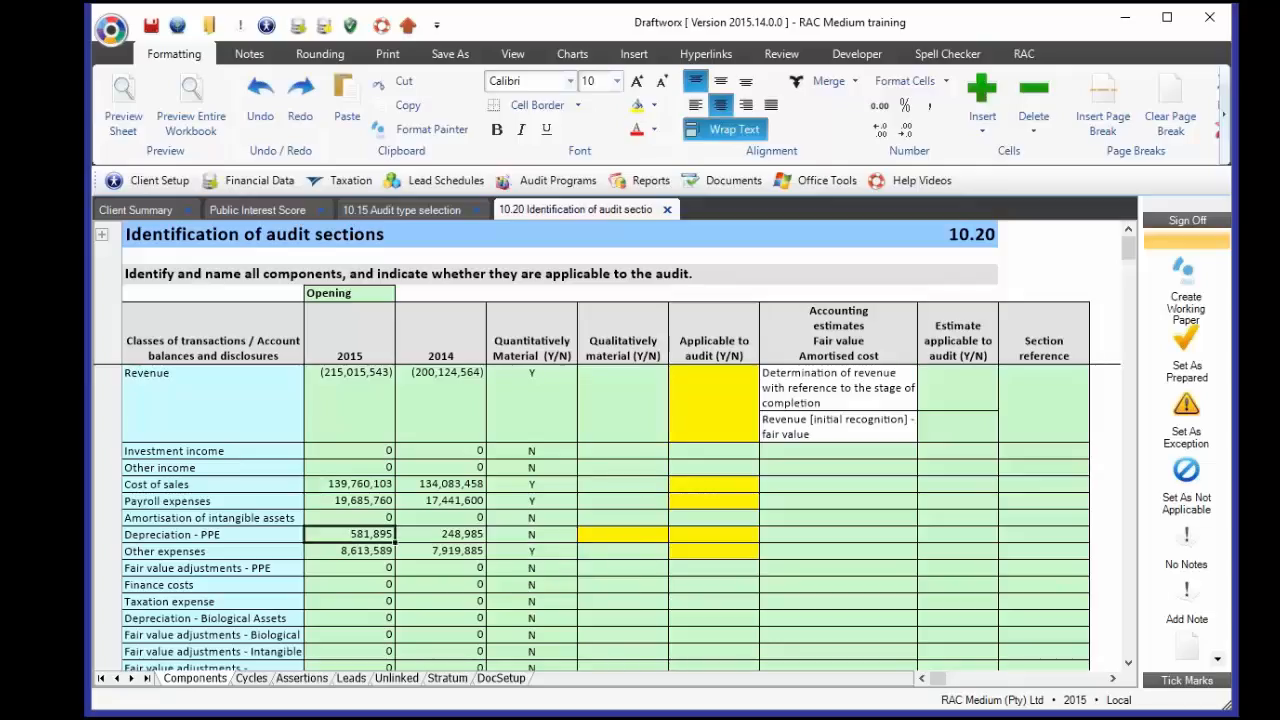
# - Mark Depreciation - PPE as qualitatively material (Y)
pyautogui.click(570, 539)
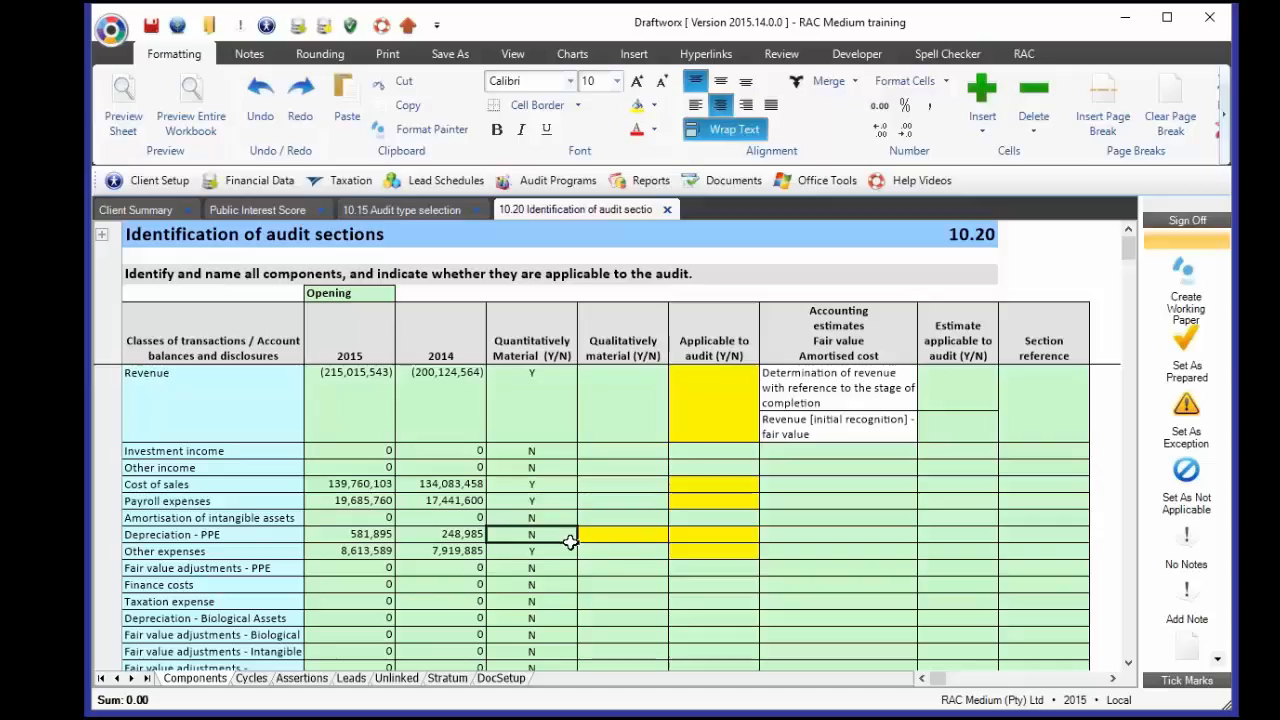
pyautogui.click(615, 540)
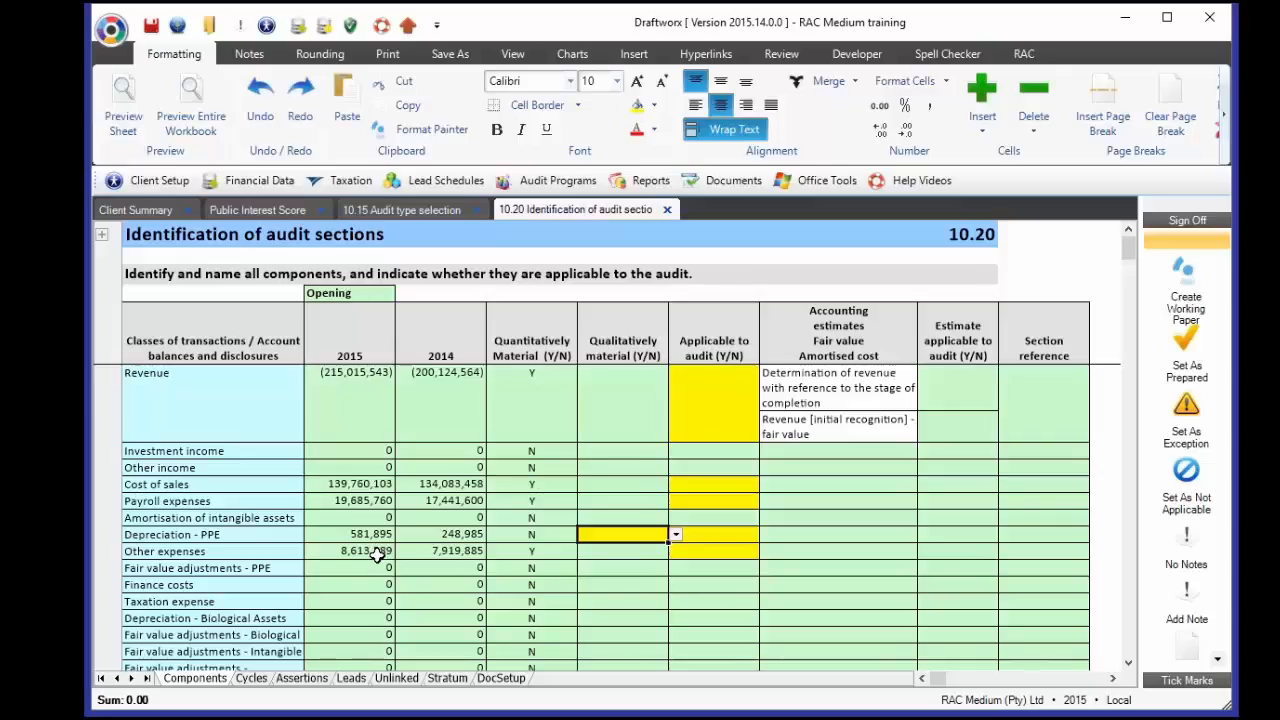
pyautogui.click(676, 535)
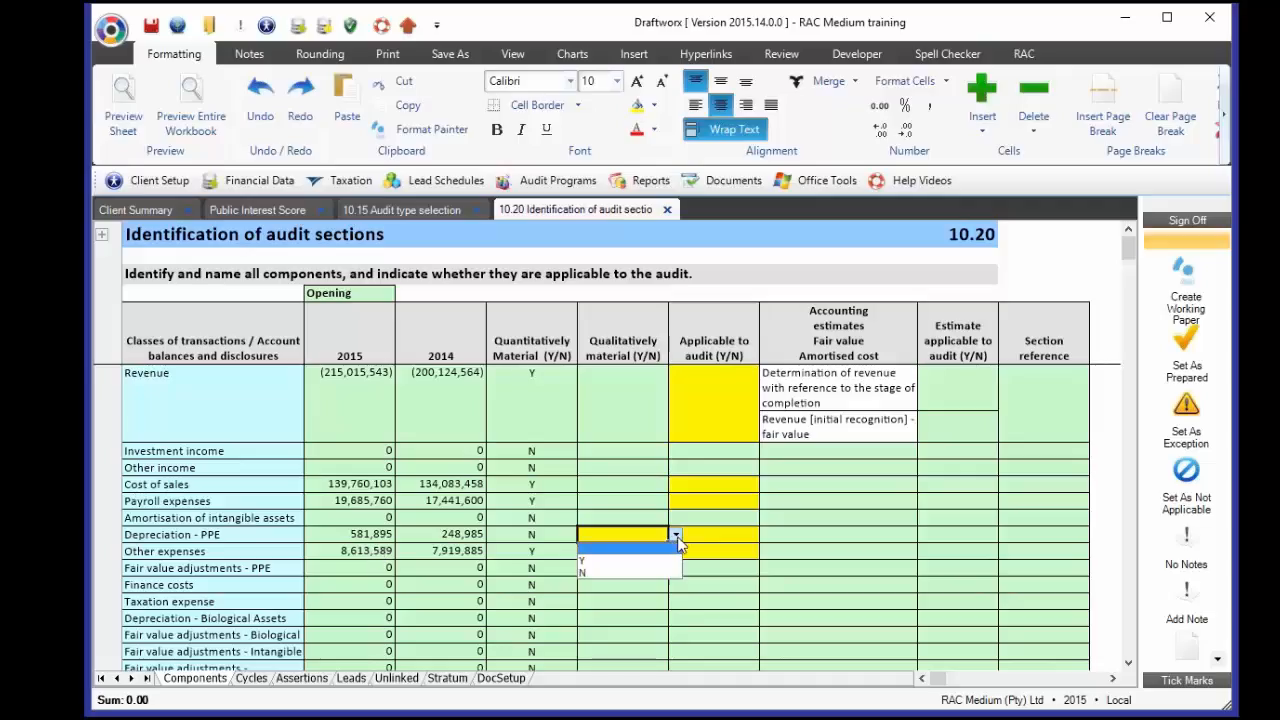
pyautogui.click(598, 560)
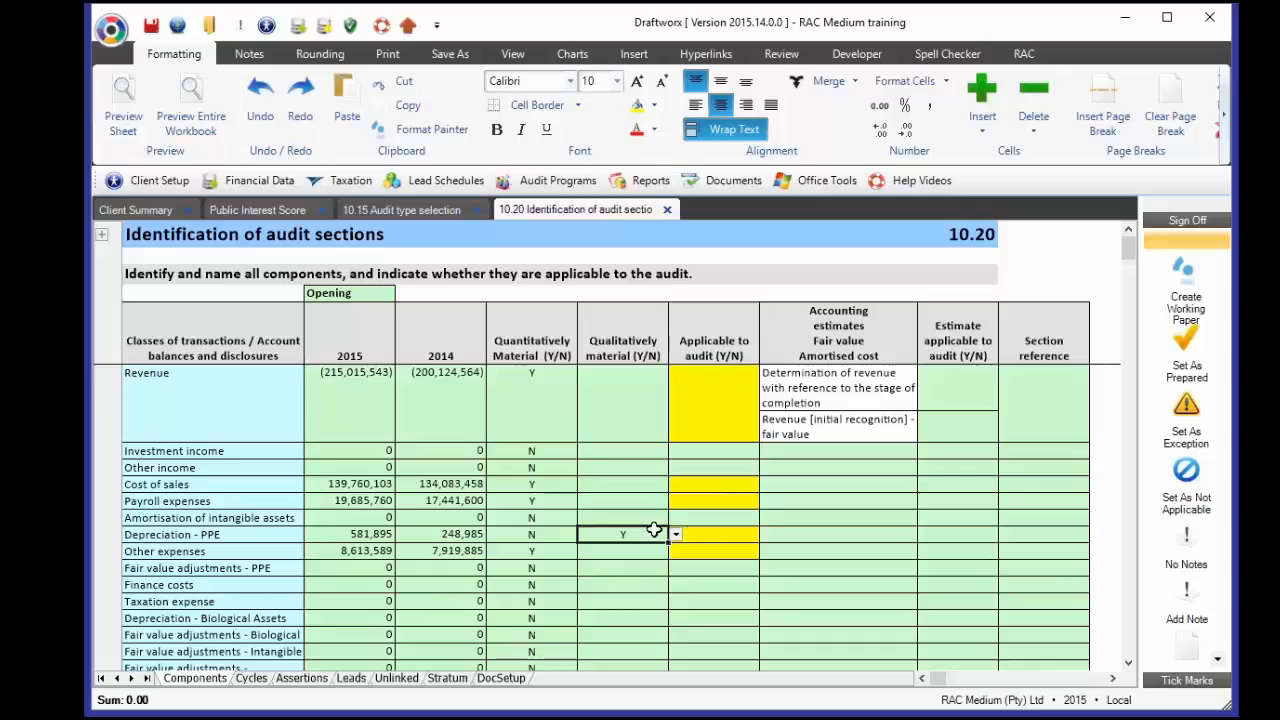
# - Check Other expenses' 2015 amount and scroll down to Cash & cash Equiv
pyautogui.click(378, 551)
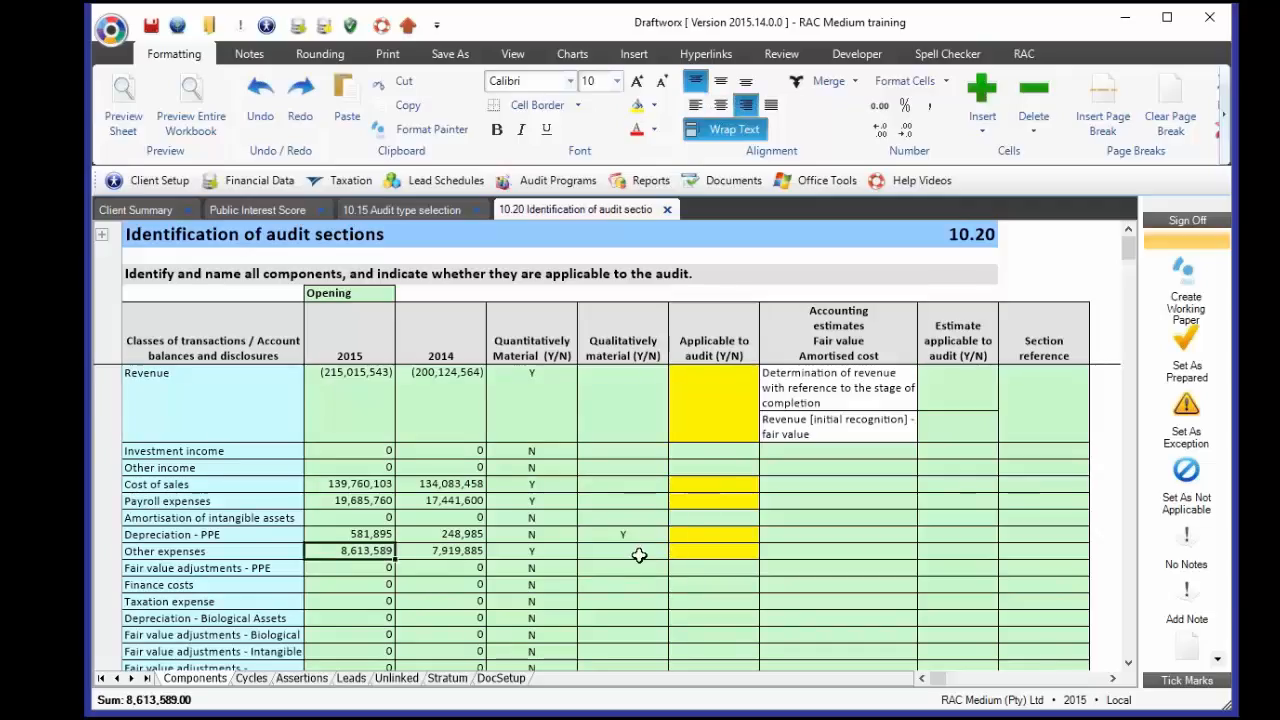
pyautogui.scroll(-1, 639, 556)
pyautogui.scroll(-5, 639, 556)
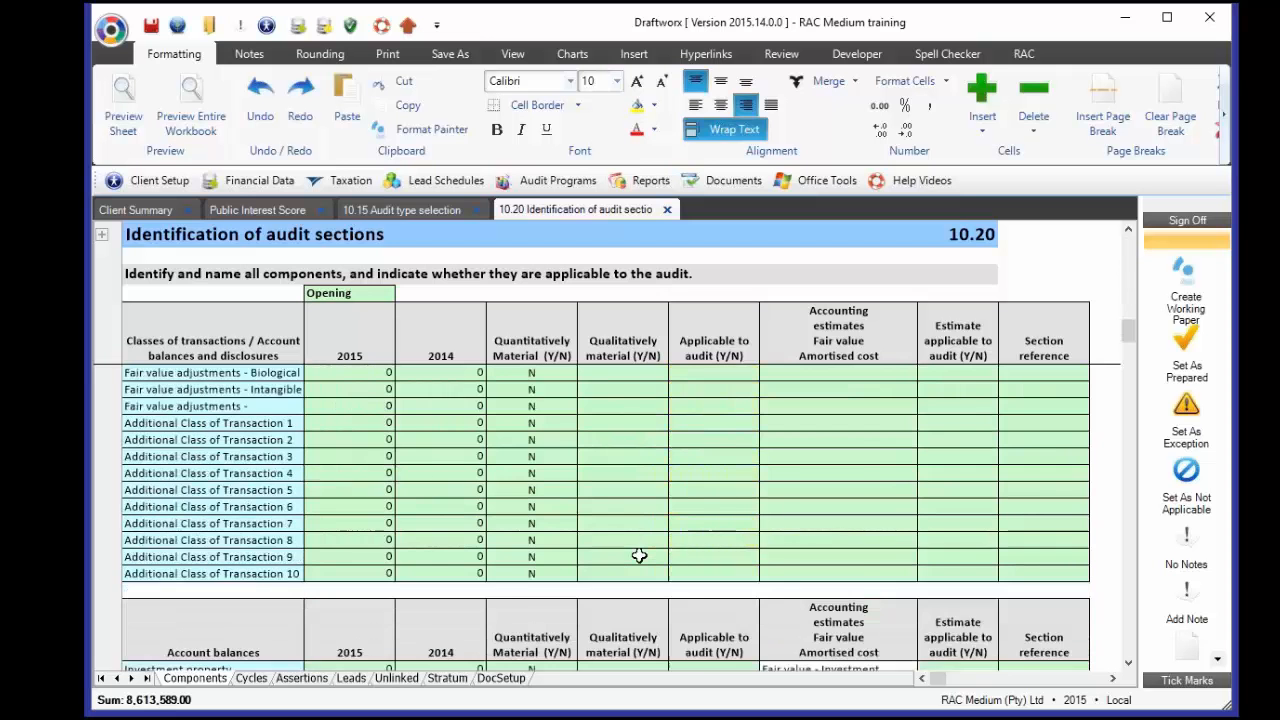
pyautogui.scroll(-4, 639, 556)
pyautogui.scroll(3, 637, 556)
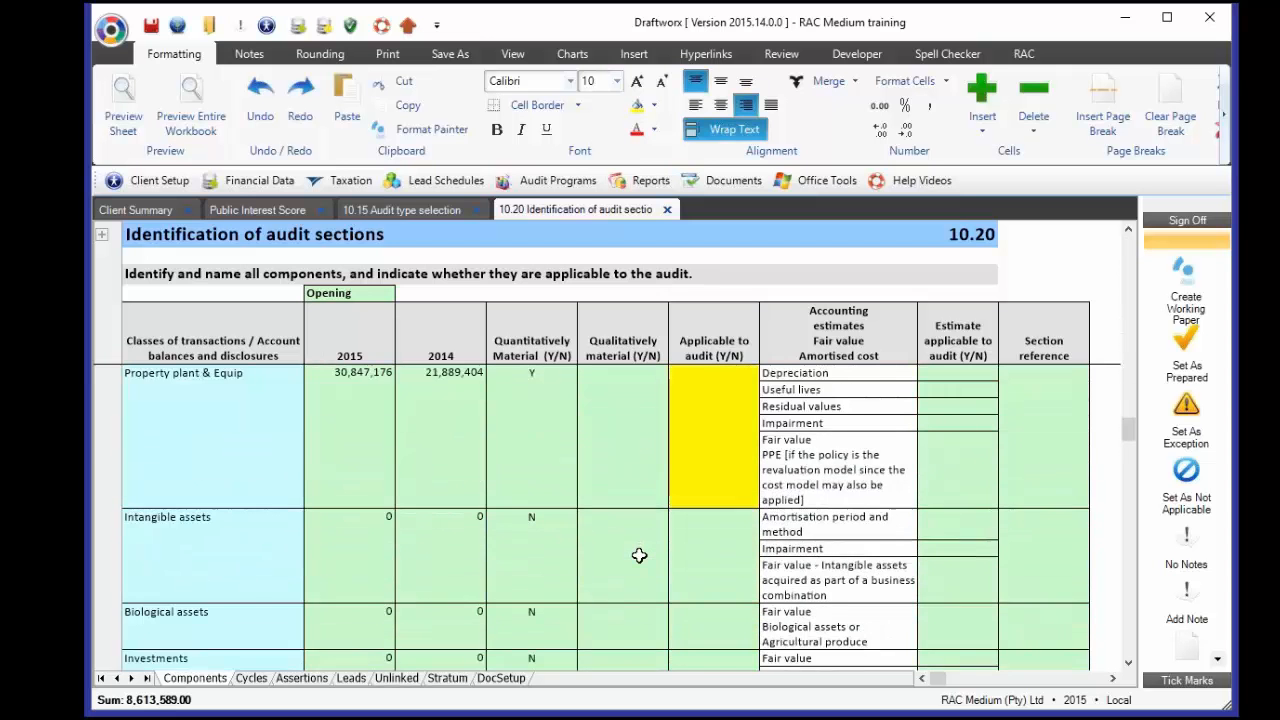
pyautogui.scroll(-3, 636, 556)
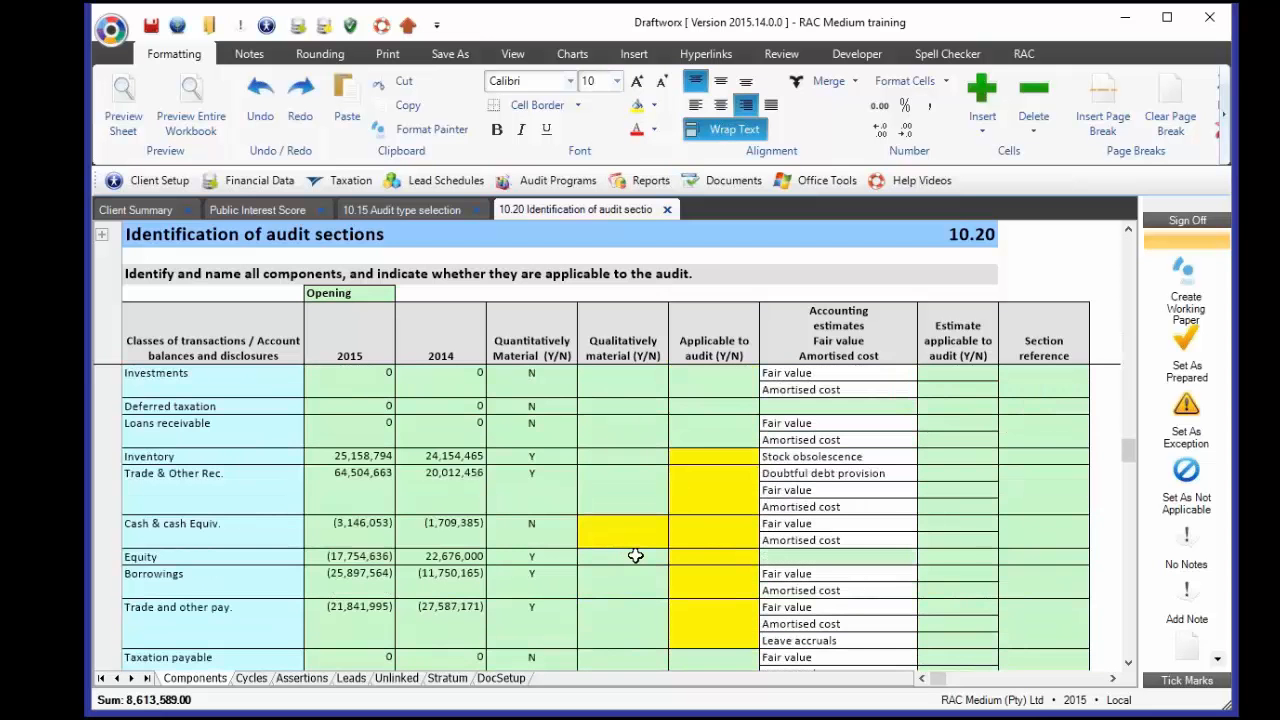
# - Mark Cash & cash Equiv. as qualitatively material (Y) despite its quantitative N flag
pyautogui.click(352, 532)
pyautogui.click(531, 532)
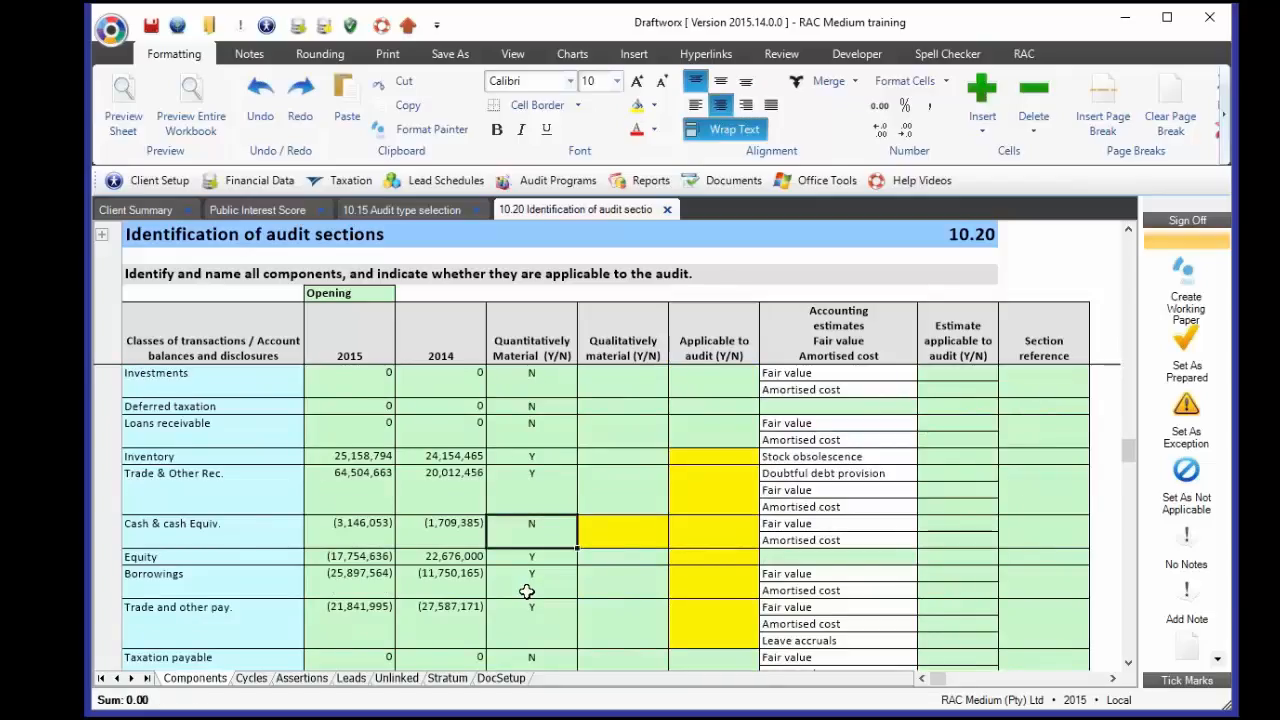
pyautogui.click(627, 538)
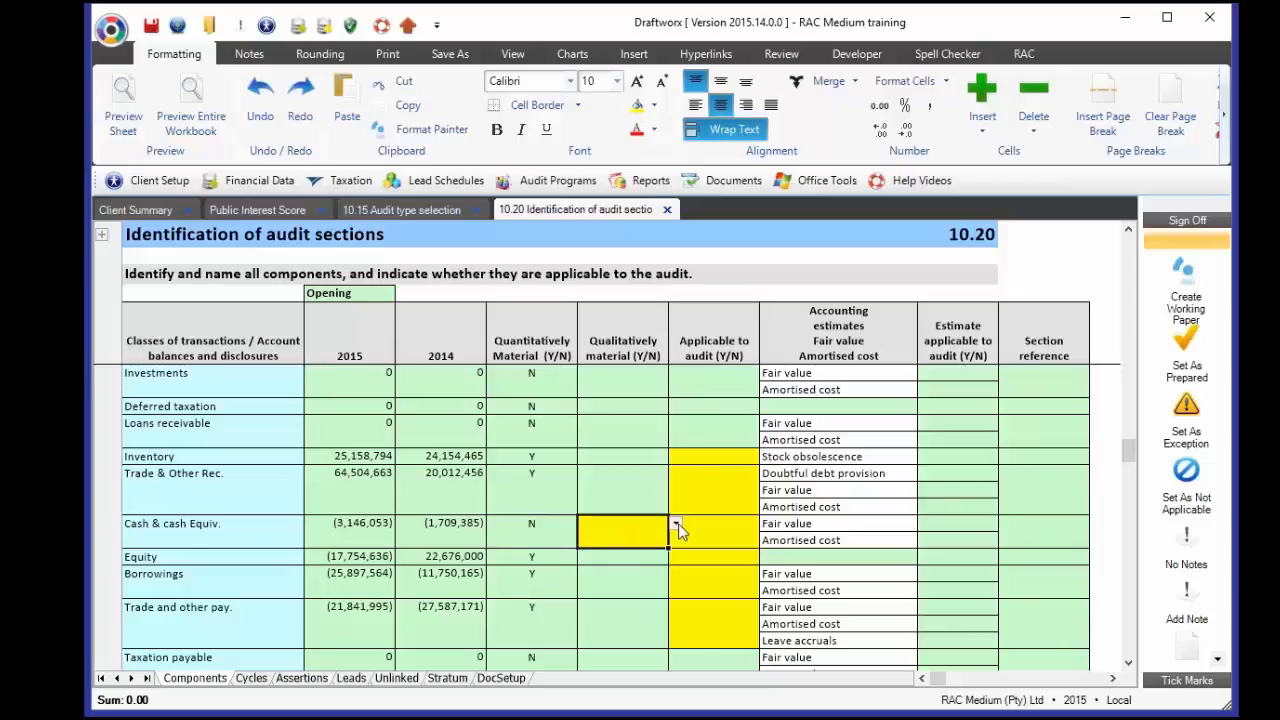
pyautogui.click(677, 526)
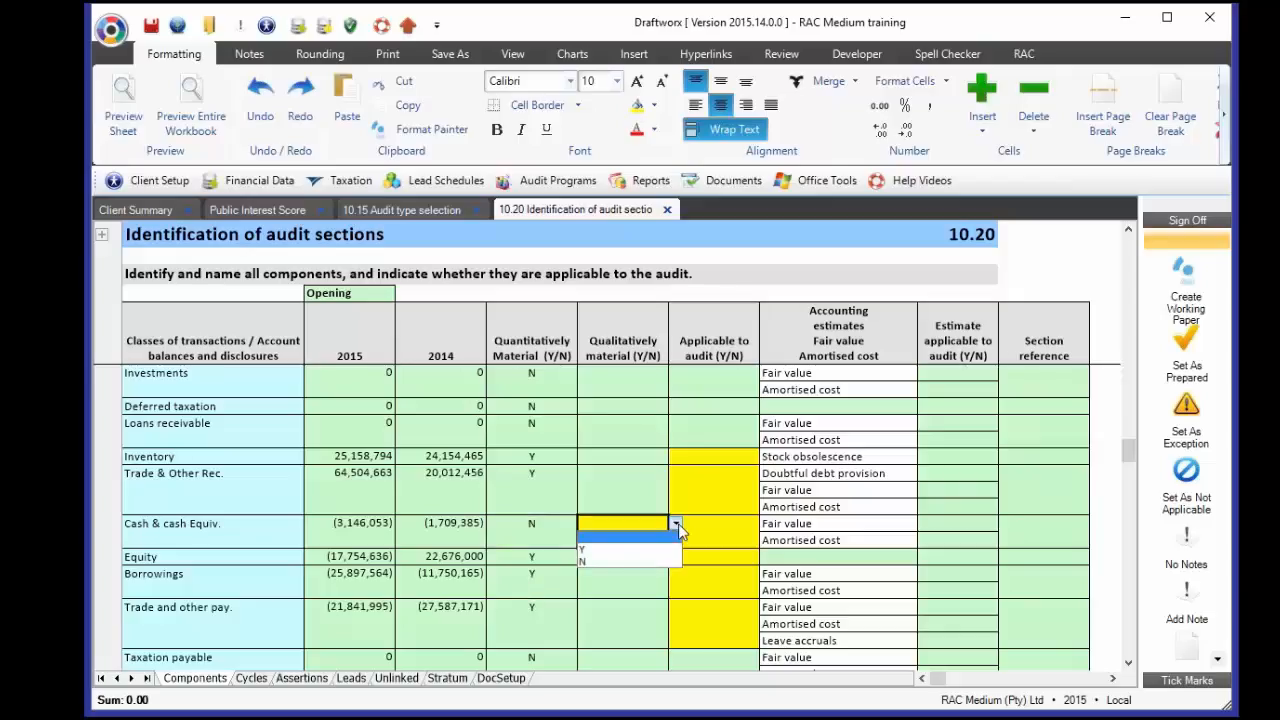
pyautogui.click(592, 550)
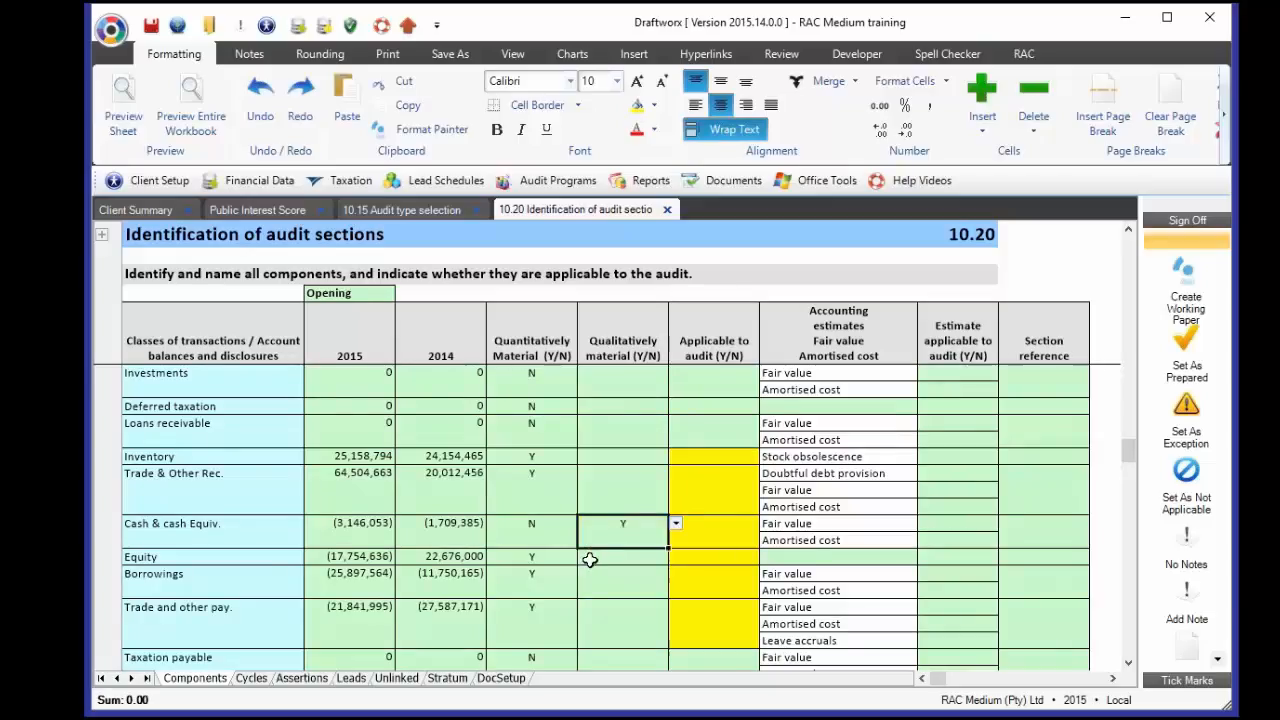
pyautogui.scroll(-5, 590, 560)
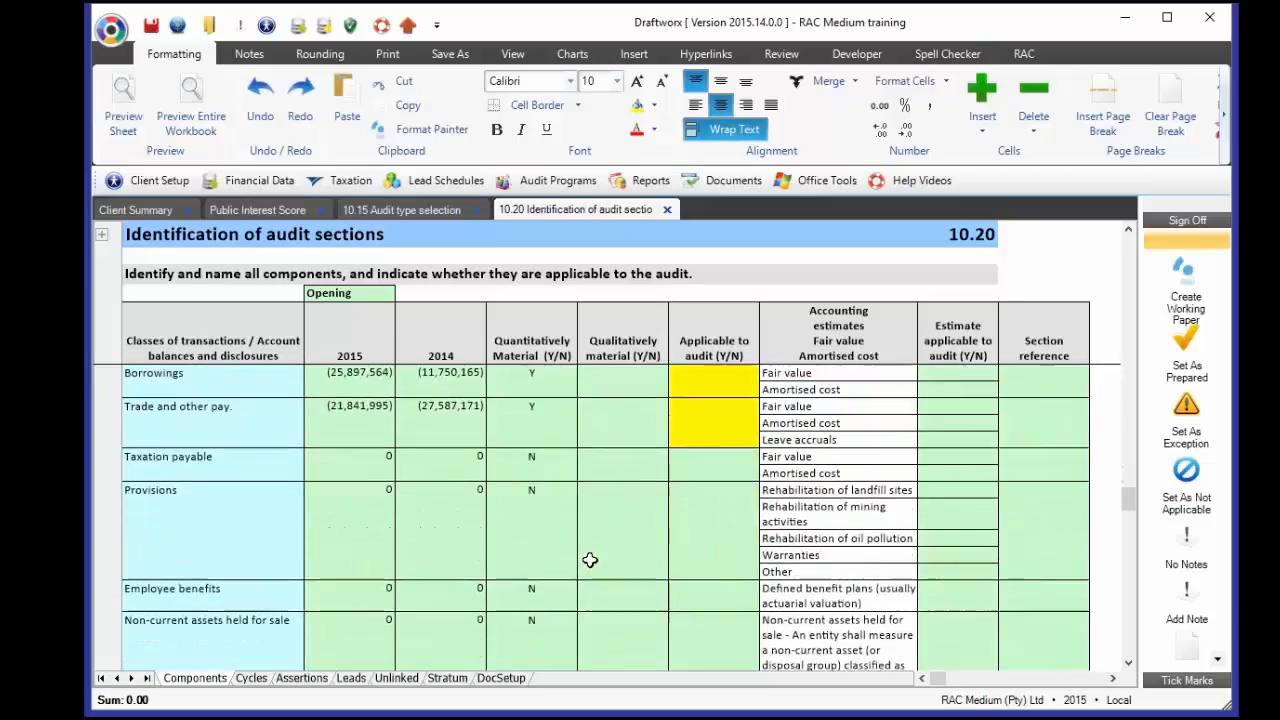
pyautogui.scroll(-8, 590, 560)
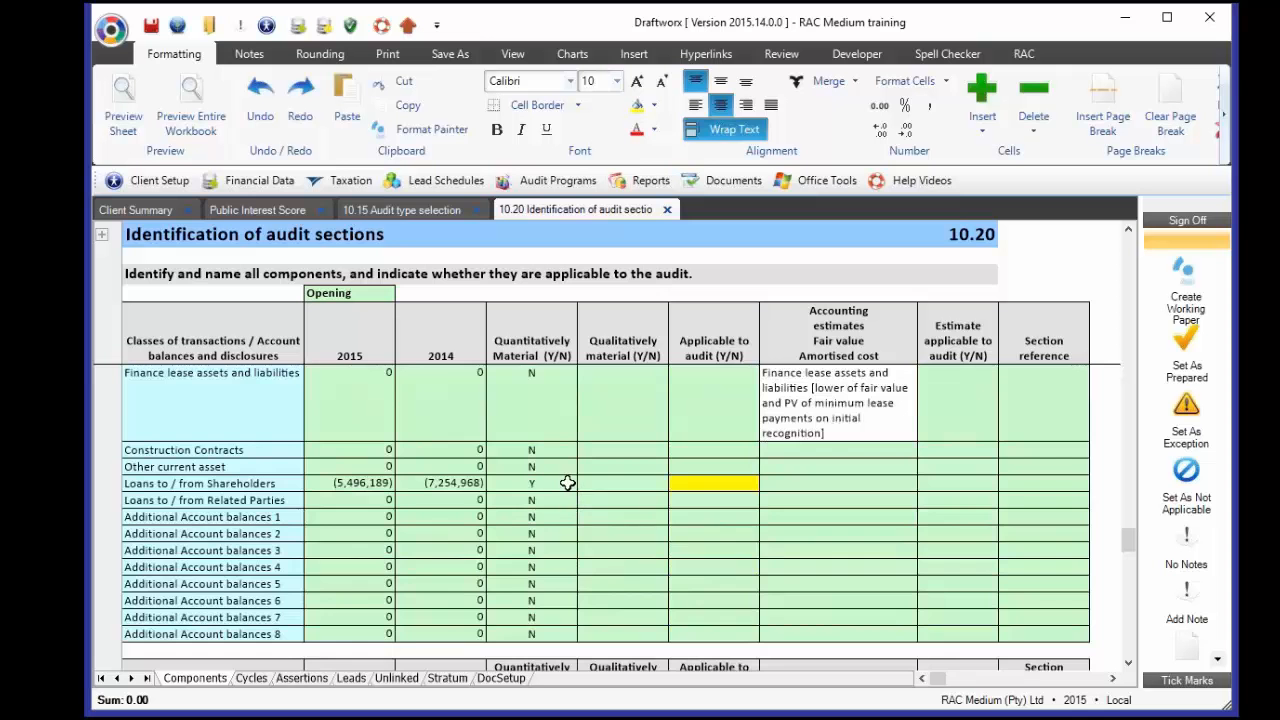
pyautogui.scroll(10, 563, 516)
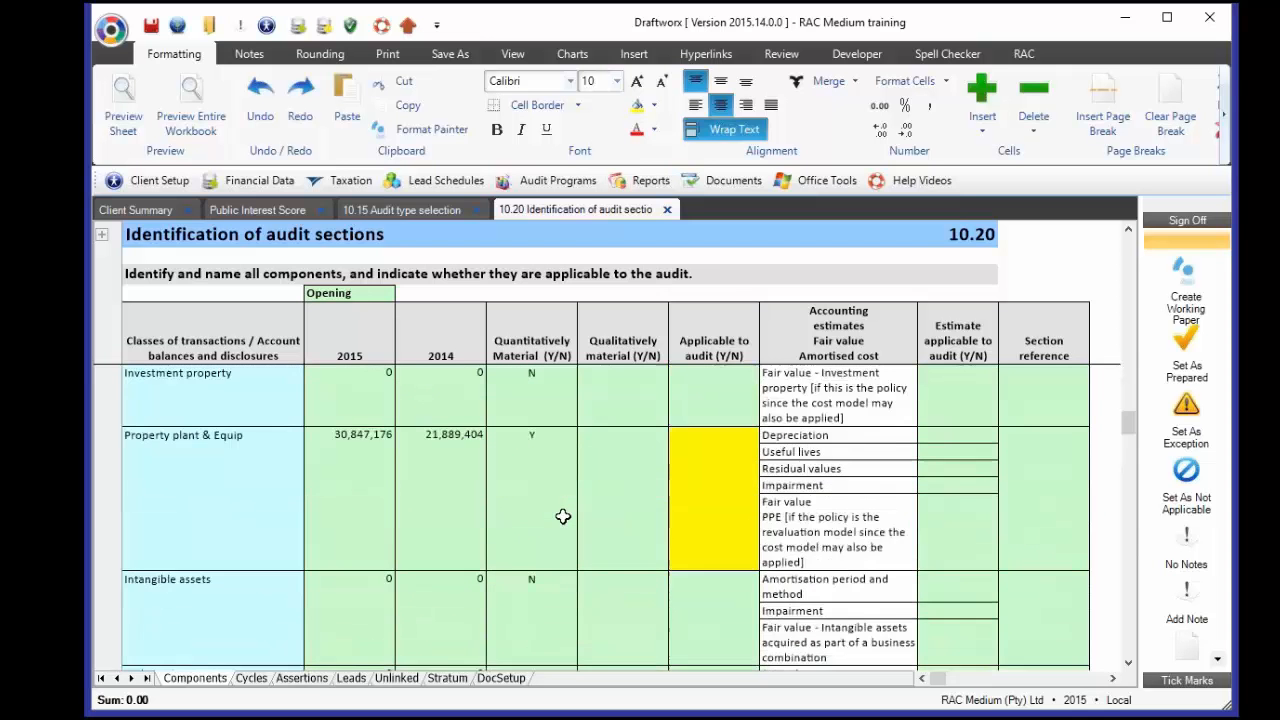
pyautogui.scroll(10, 563, 516)
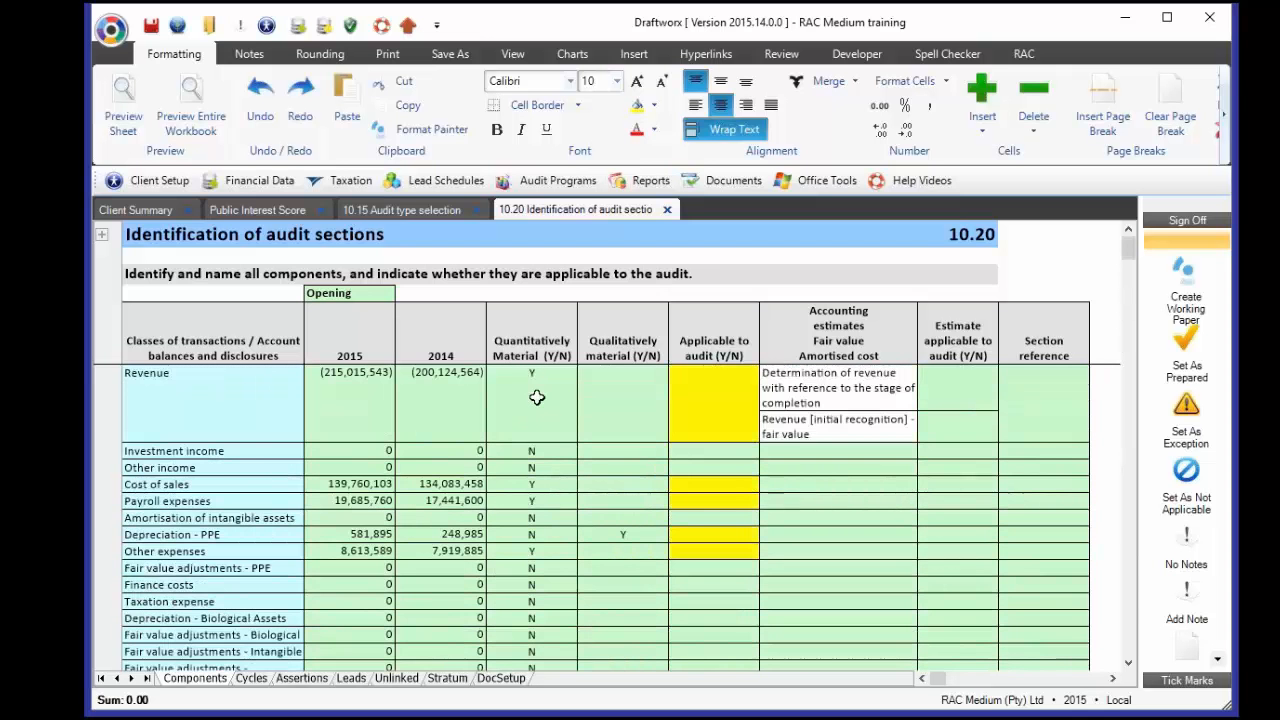
# - Set Revenue's Applicable to audit entry, correcting the initial N to Y
pyautogui.click(537, 398)
pyautogui.click(611, 393)
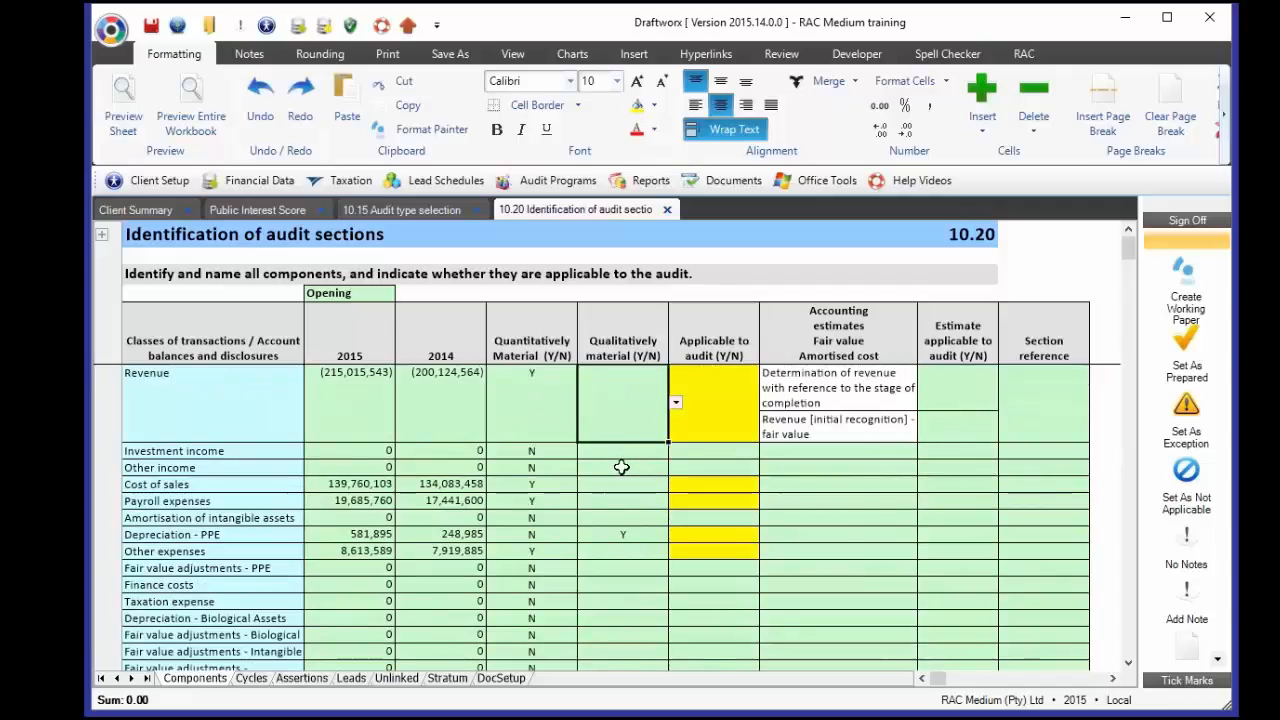
pyautogui.click(740, 407)
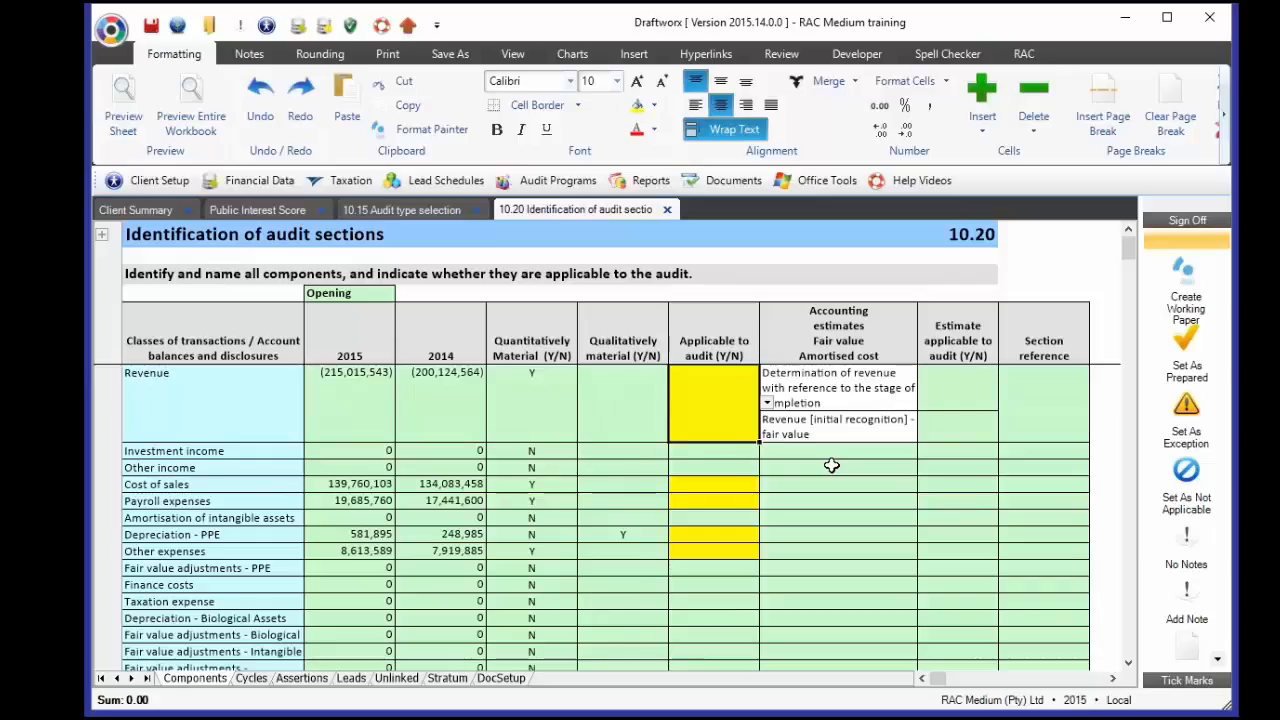
pyautogui.write('N')
pyautogui.press('Return')
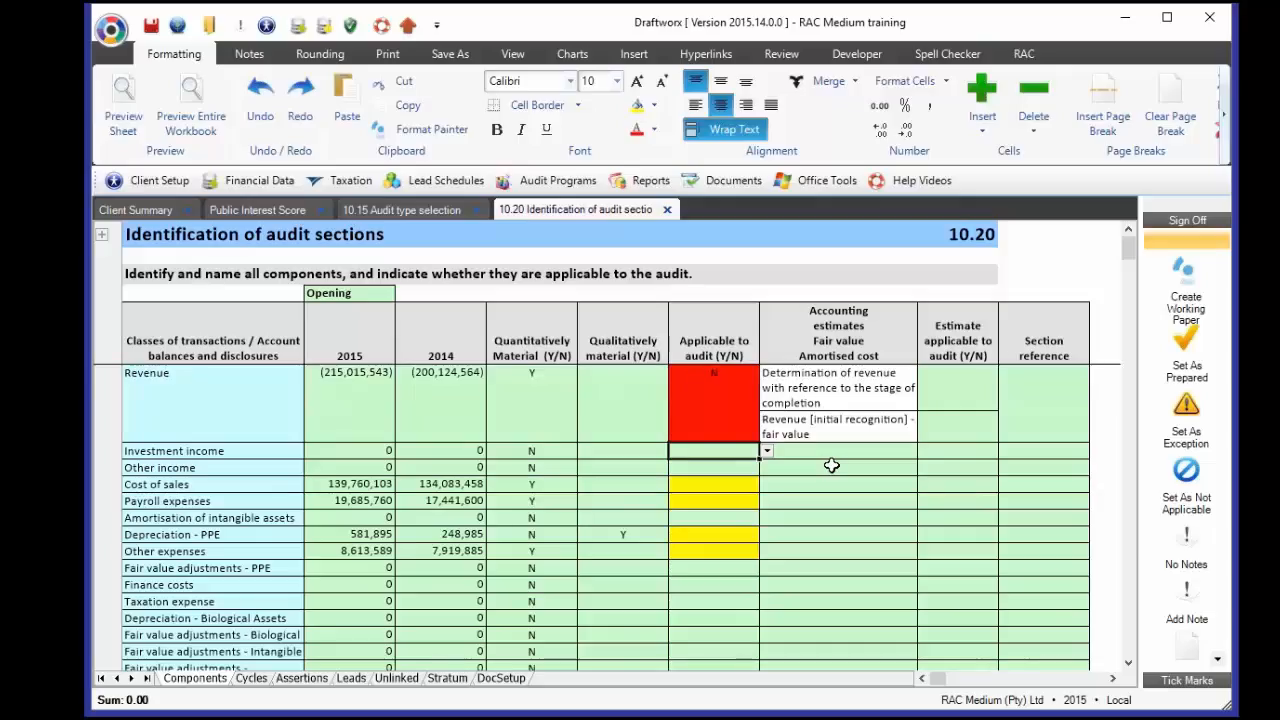
pyautogui.press('Up')
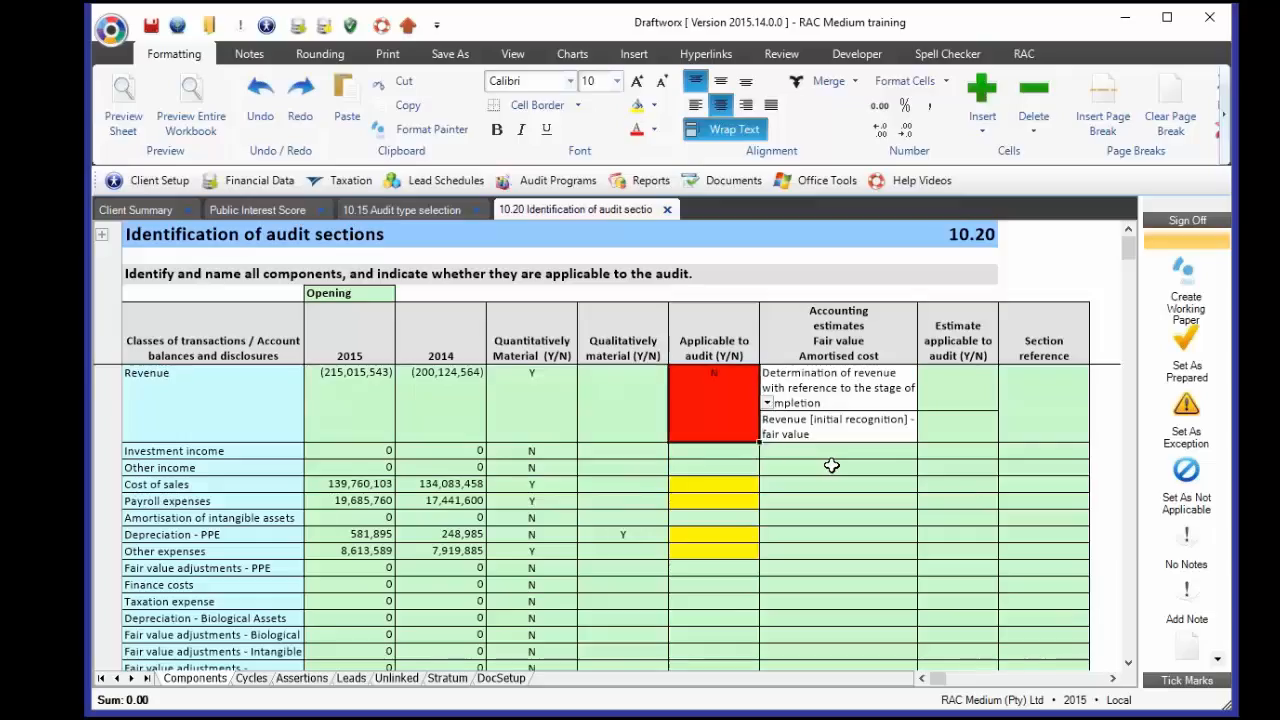
pyautogui.write('y')
pyautogui.press('Return')
# - Mark Cost of sales, Payroll expenses, Depreciation - PPE and Other expenses applicable (Y)
pyautogui.press('Down')
pyautogui.press('Down')
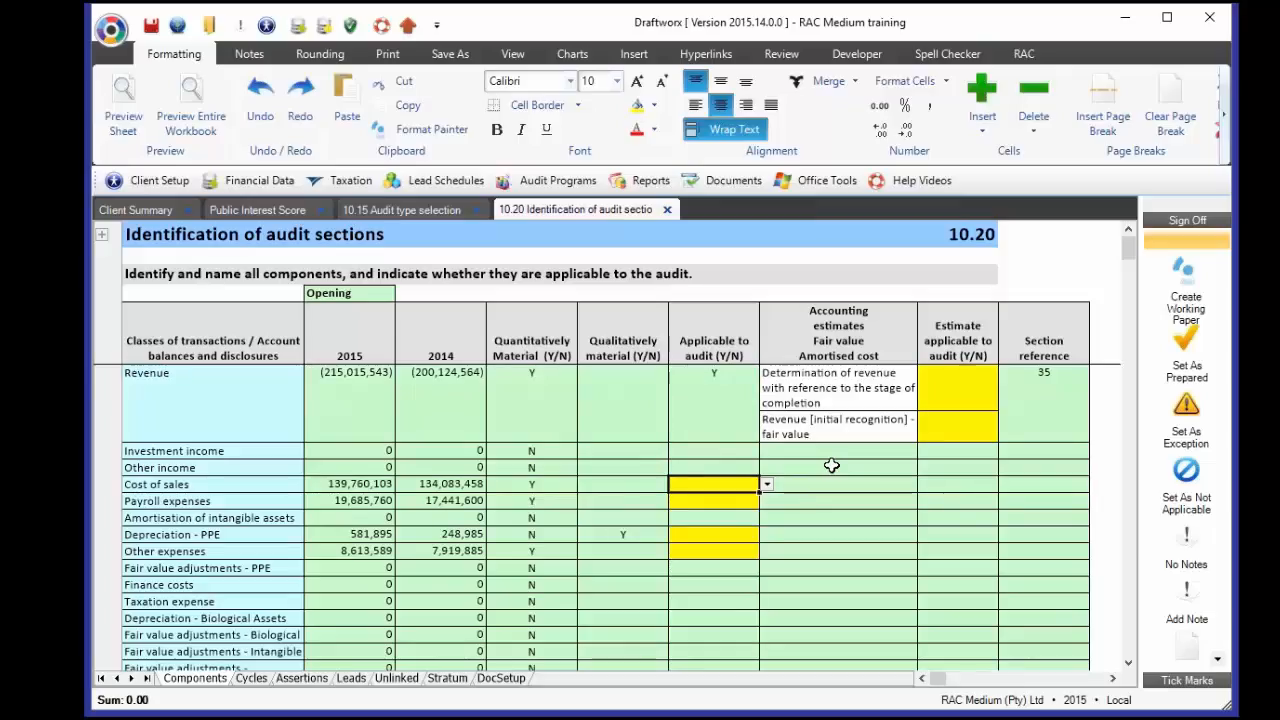
pyautogui.write('y')
pyautogui.press('Return')
pyautogui.write('y')
pyautogui.press('Return')
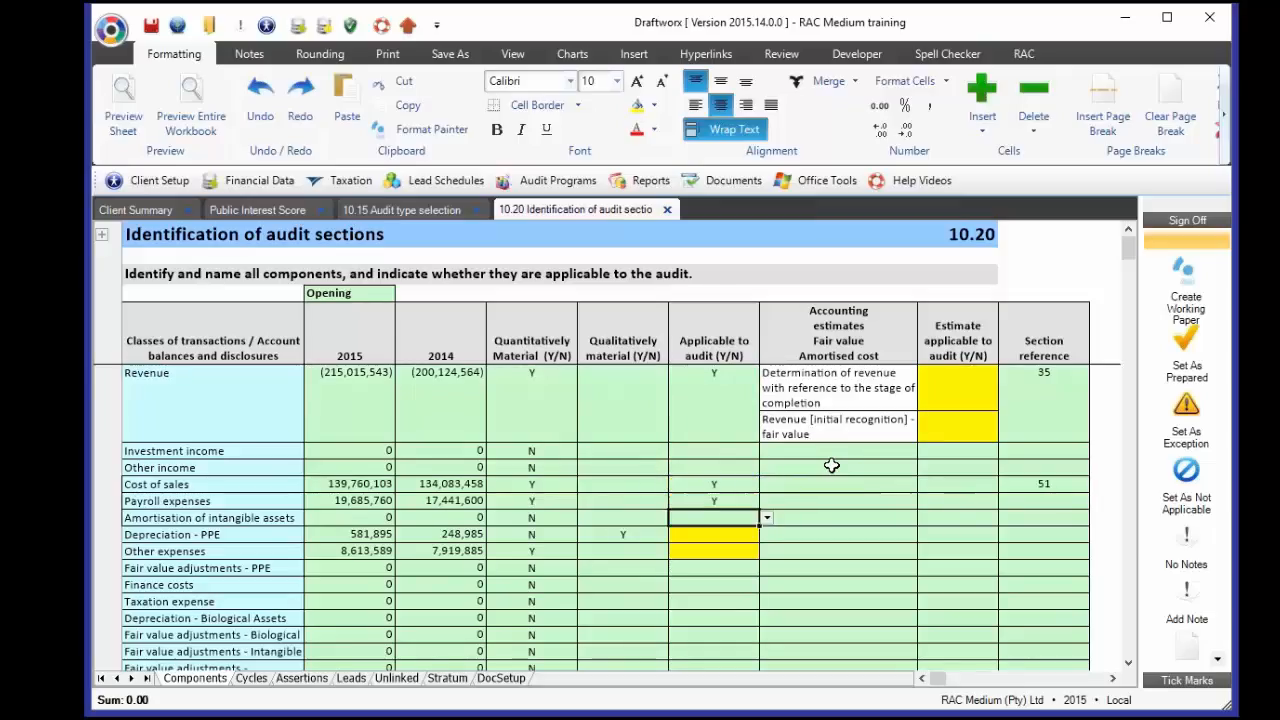
pyautogui.press('Down')
pyautogui.write('y')
pyautogui.press('Return')
pyautogui.write('y')
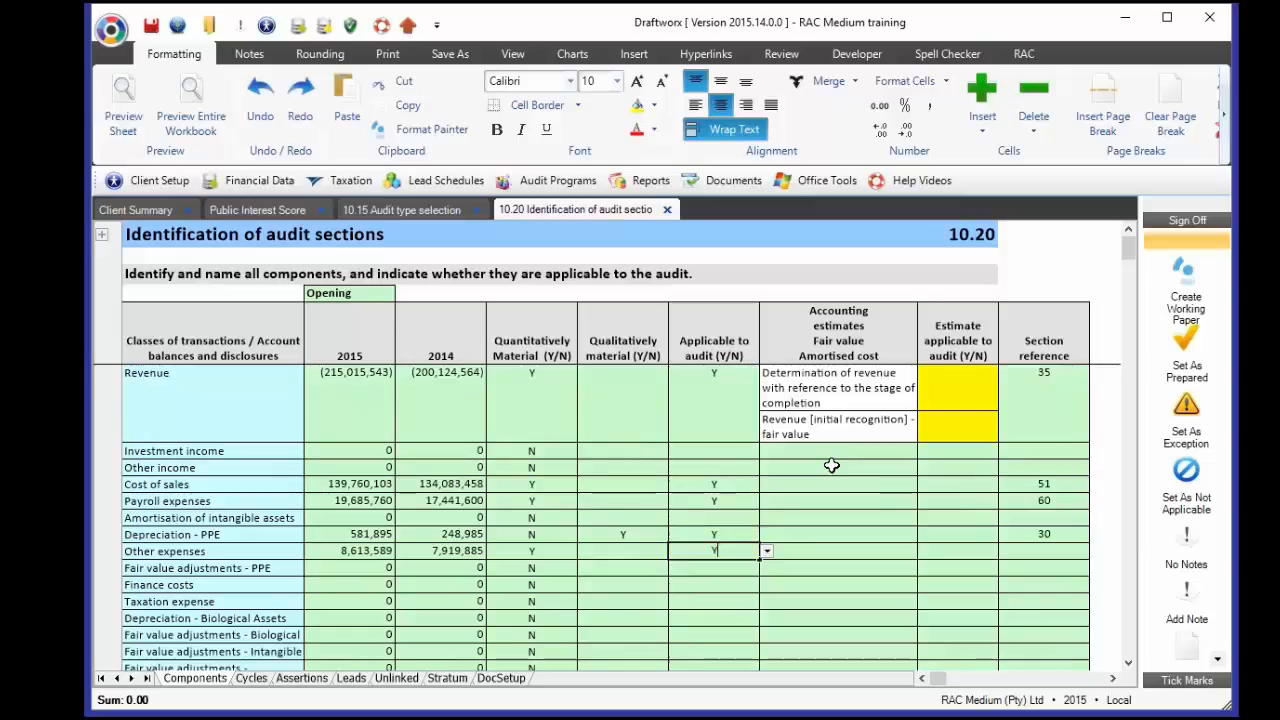
pyautogui.press('Return')
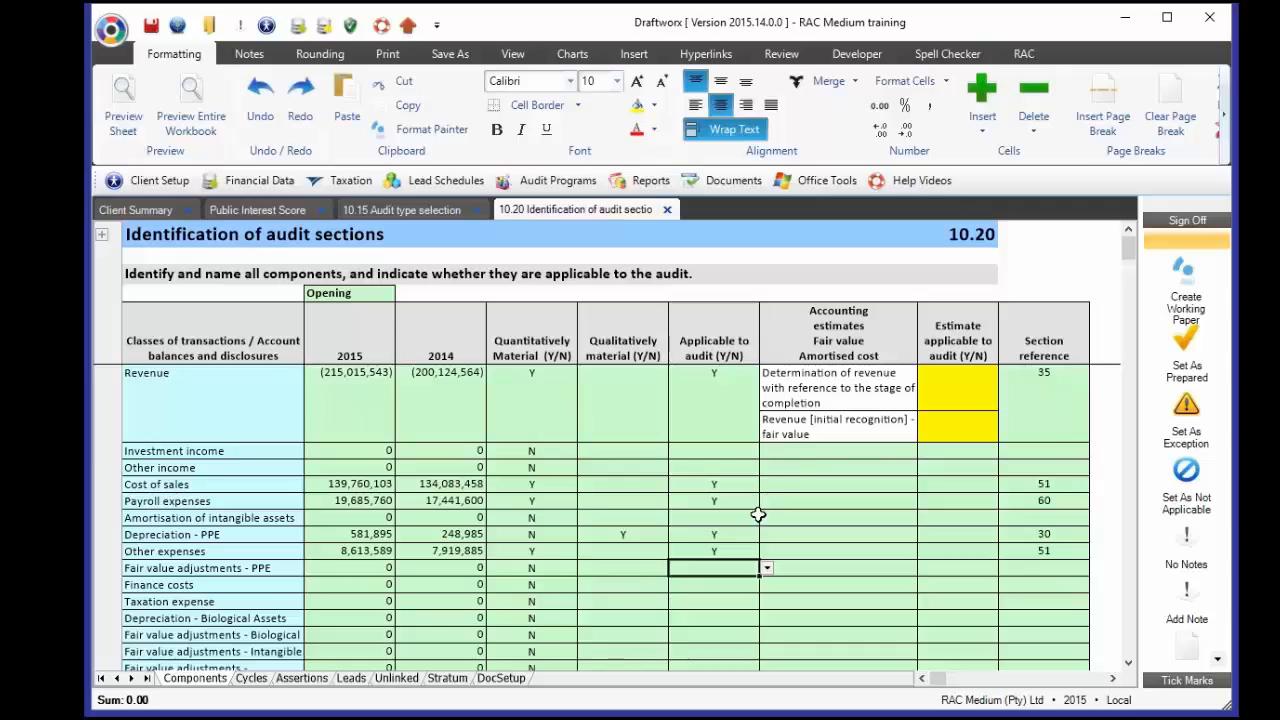
# - Mark Property plant & Equip as applicable to the audit (Y)
pyautogui.scroll(-5, 758, 514)
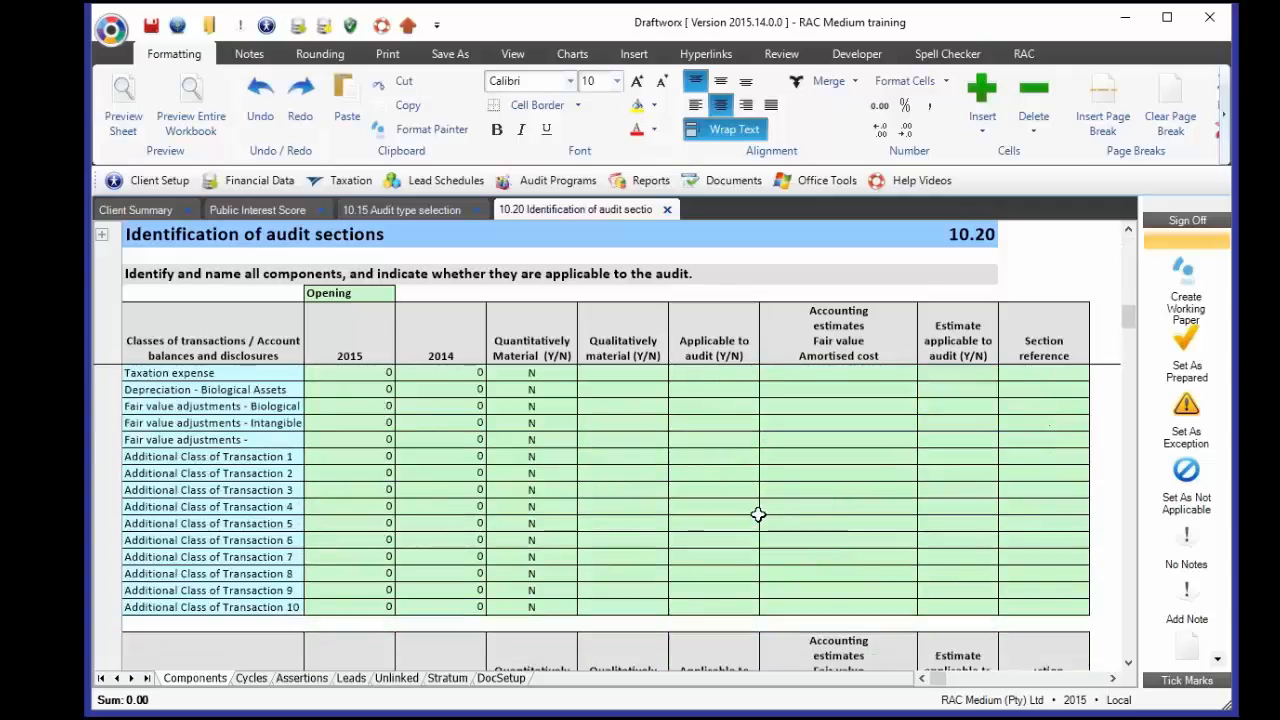
pyautogui.scroll(-5, 758, 514)
pyautogui.scroll(1, 740, 462)
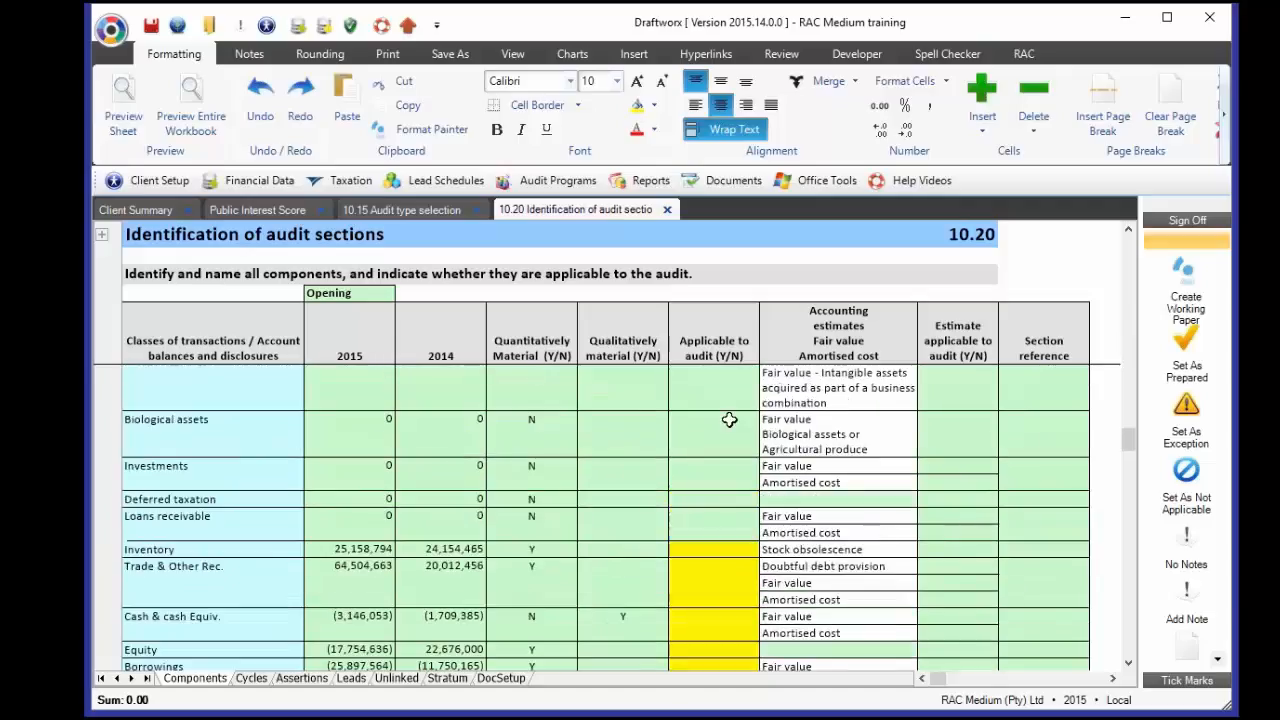
pyautogui.scroll(1, 738, 459)
pyautogui.click(752, 400)
pyautogui.write('Y')
pyautogui.press('Return')
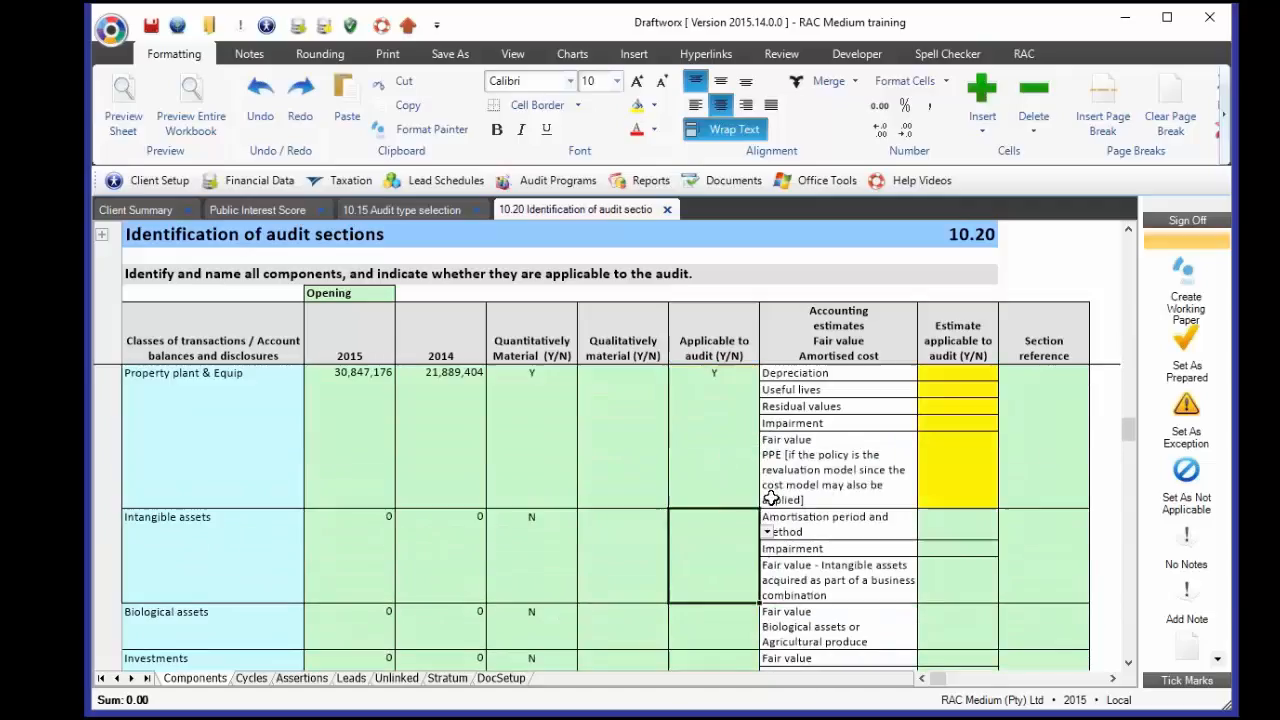
# - Mark Inventory applicable (Y) and check its estimate entry and section reference 34
pyautogui.scroll(-3, 772, 498)
pyautogui.click(733, 503)
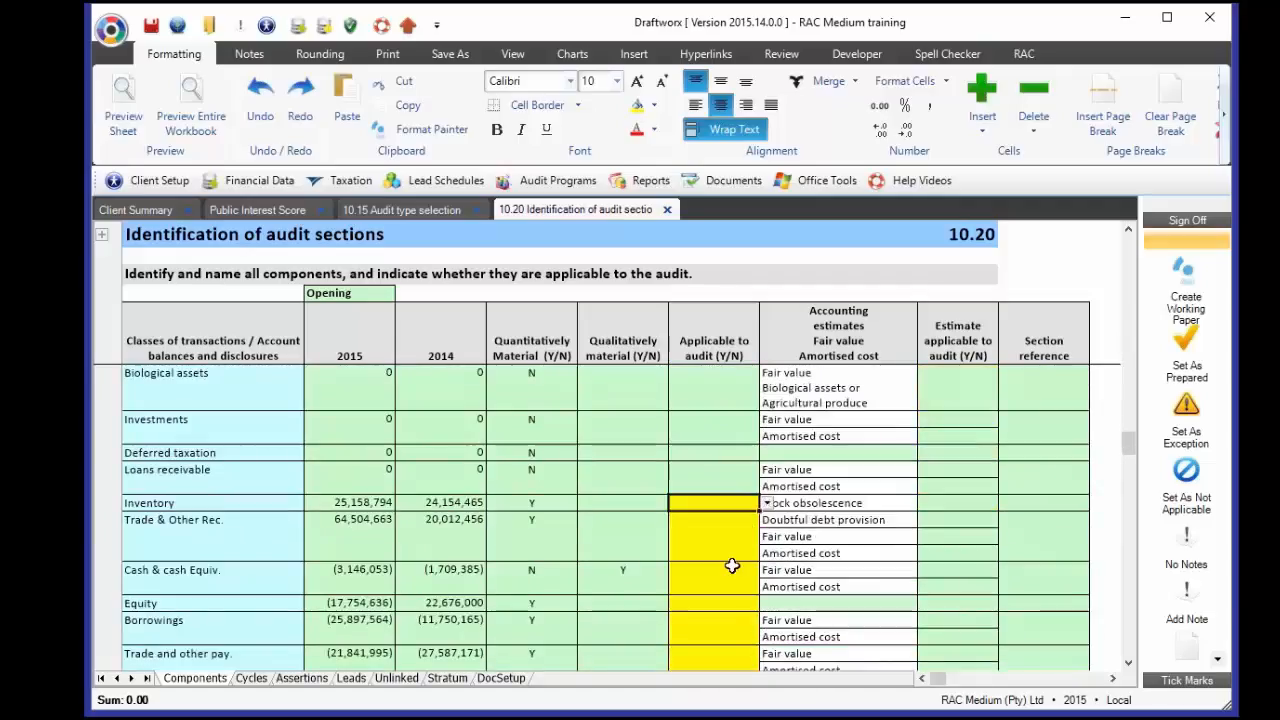
pyautogui.write('Y')
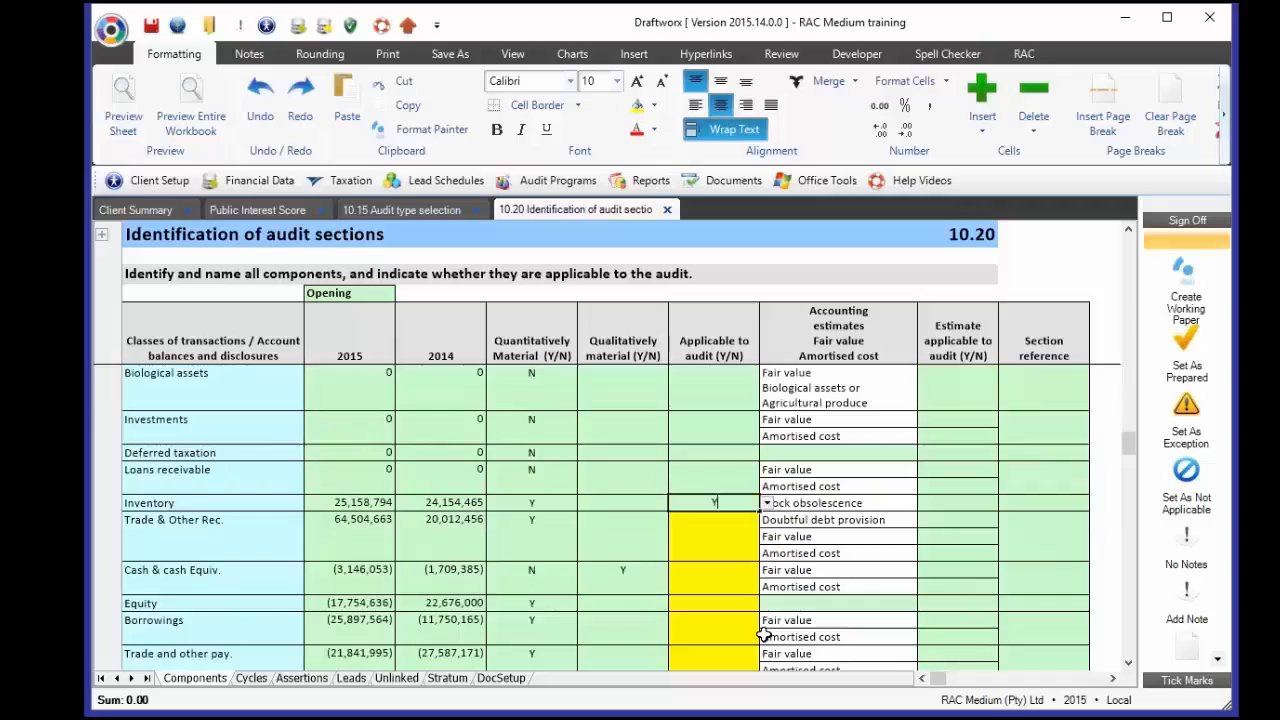
pyautogui.press('Return')
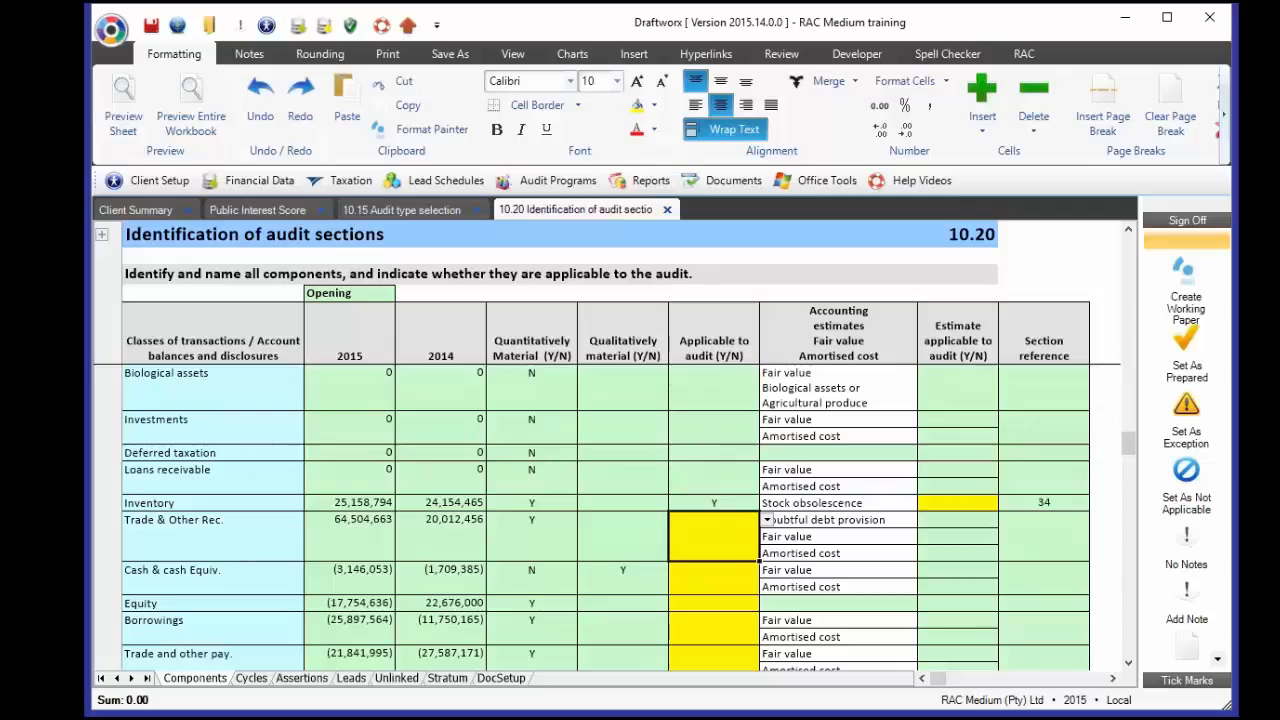
pyautogui.click(977, 506)
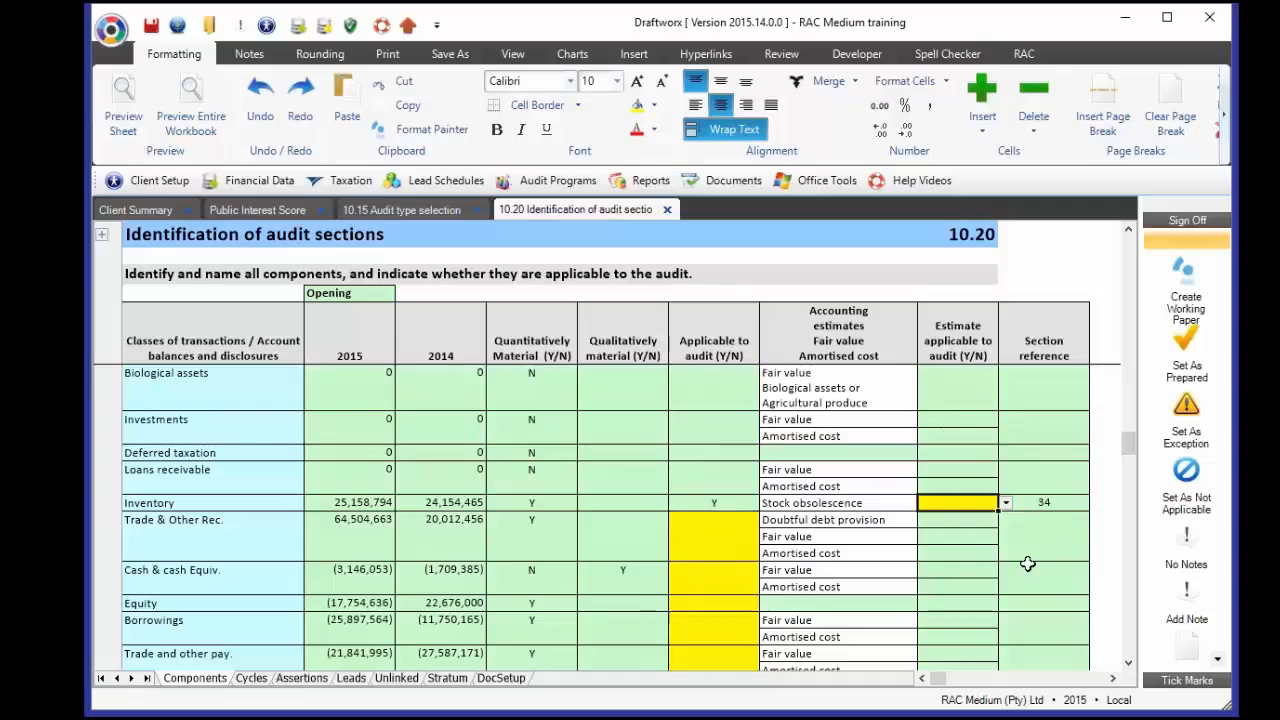
pyautogui.click(1075, 508)
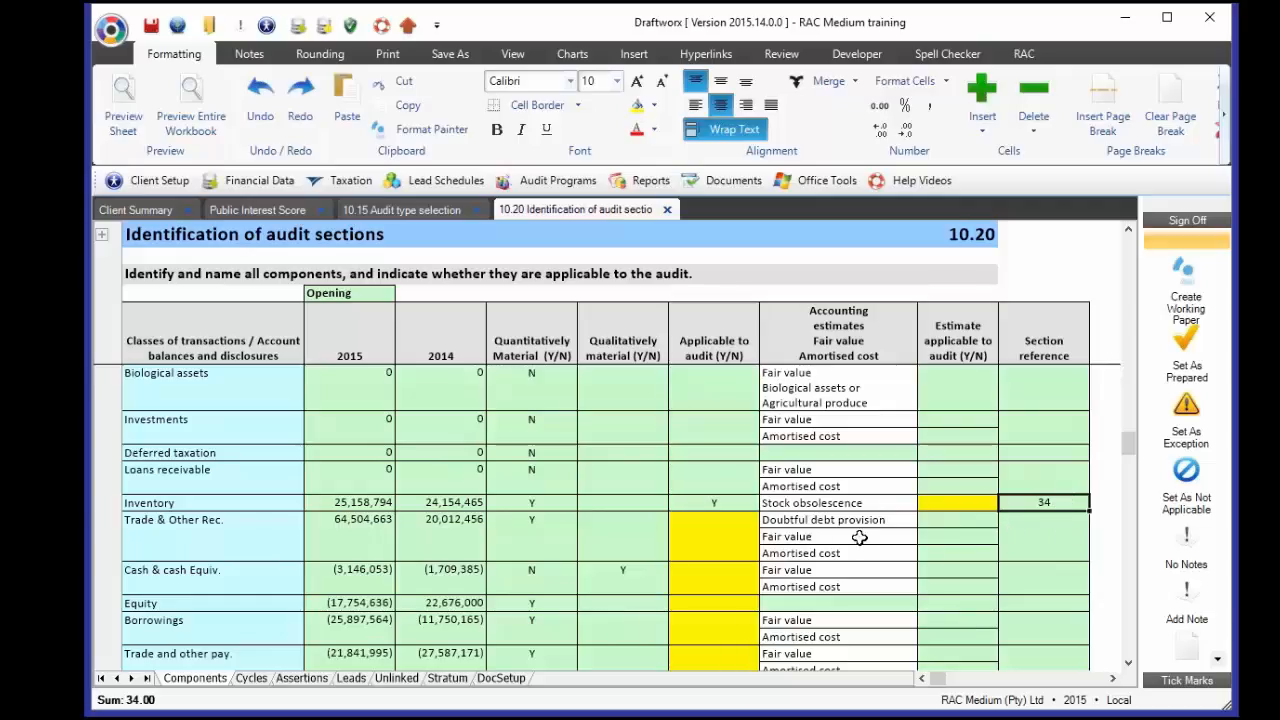
# - Mark Trade & Other Rec., Cash, Equity, Borrowings and Trade payables applicable (Y)
pyautogui.click(713, 535)
pyautogui.write('Y')
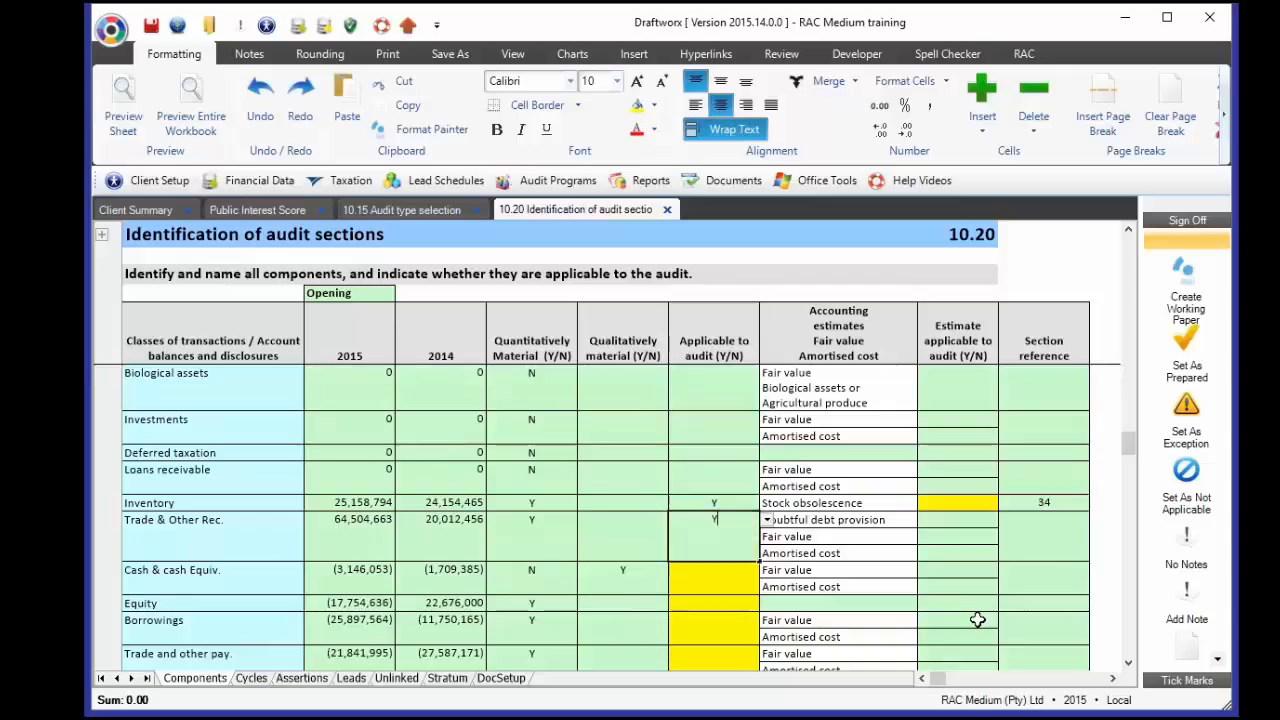
pyautogui.press('Return')
pyautogui.write('Y')
pyautogui.press('Return')
pyautogui.write('Y')
pyautogui.press('Return')
pyautogui.write('Y')
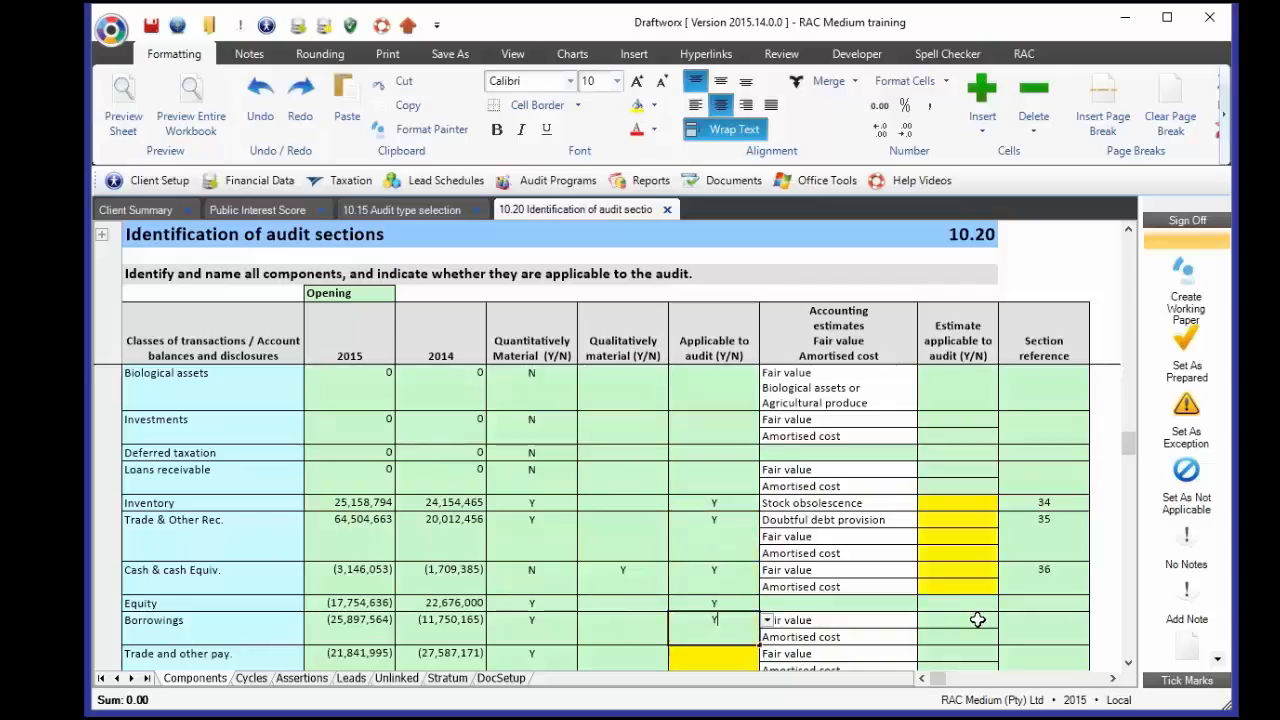
pyautogui.press('Return')
pyautogui.write('Y')
pyautogui.press('Return')
# - Answer Y in the Applicable to audit cell for Loans to / from Shareholders
pyautogui.scroll(-10, 970, 587)
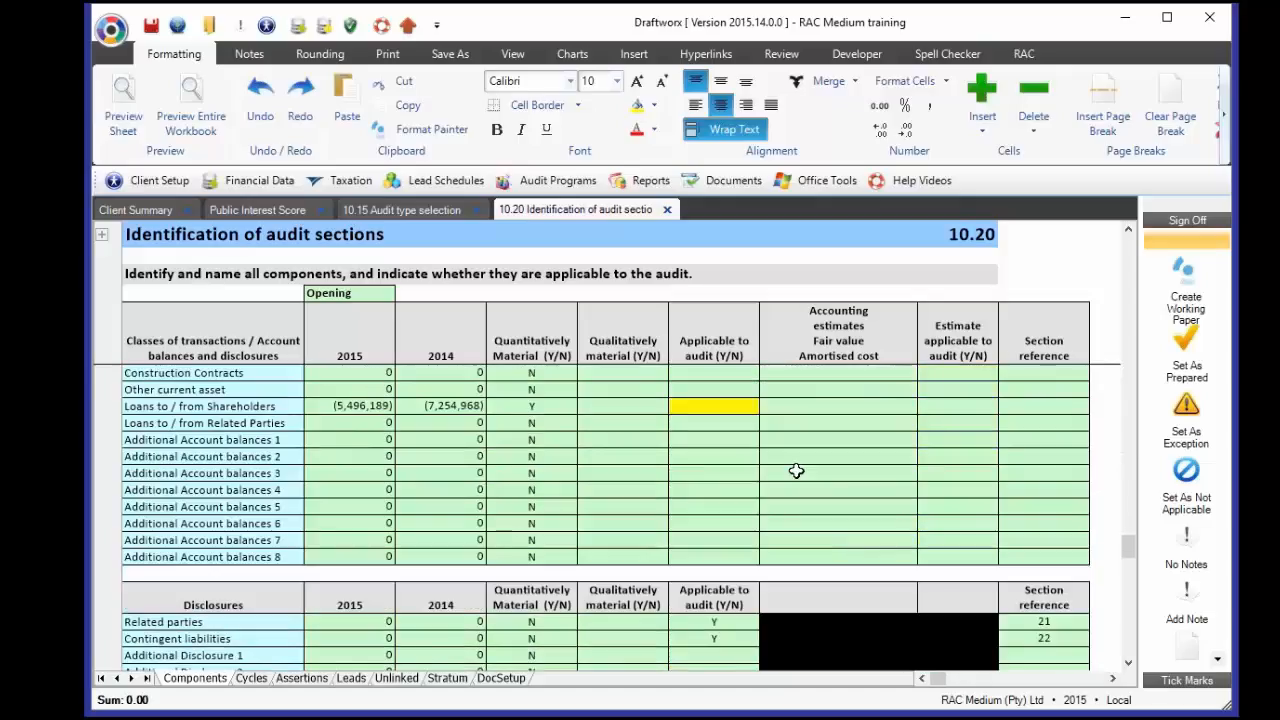
pyautogui.click(690, 408)
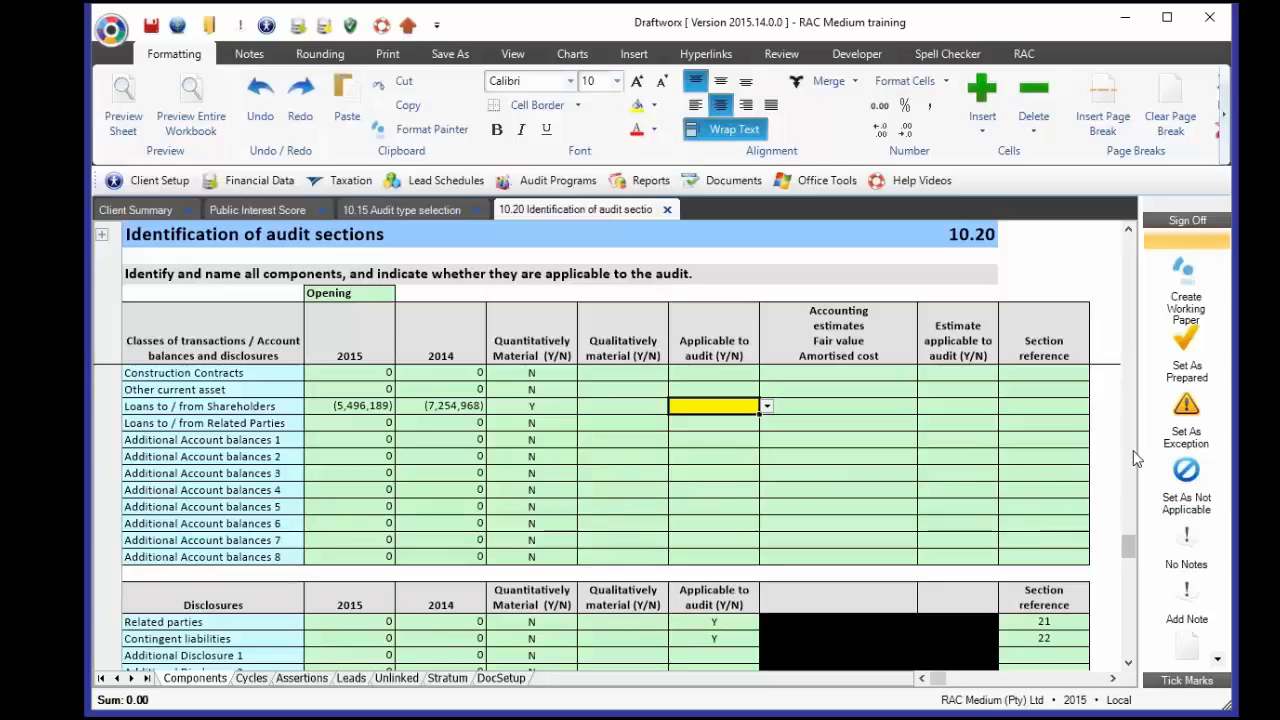
pyautogui.write('Y')
pyautogui.press('Return')
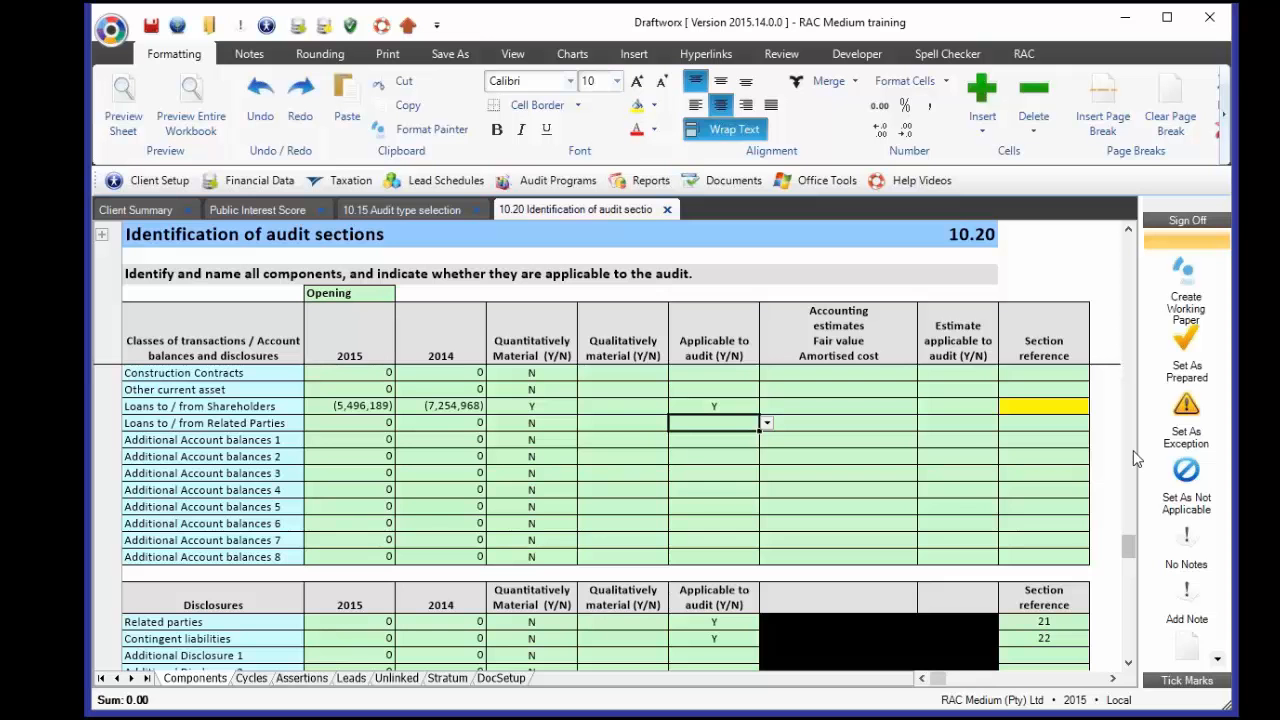
pyautogui.scroll(10, 1135, 458)
pyautogui.scroll(10, 769, 456)
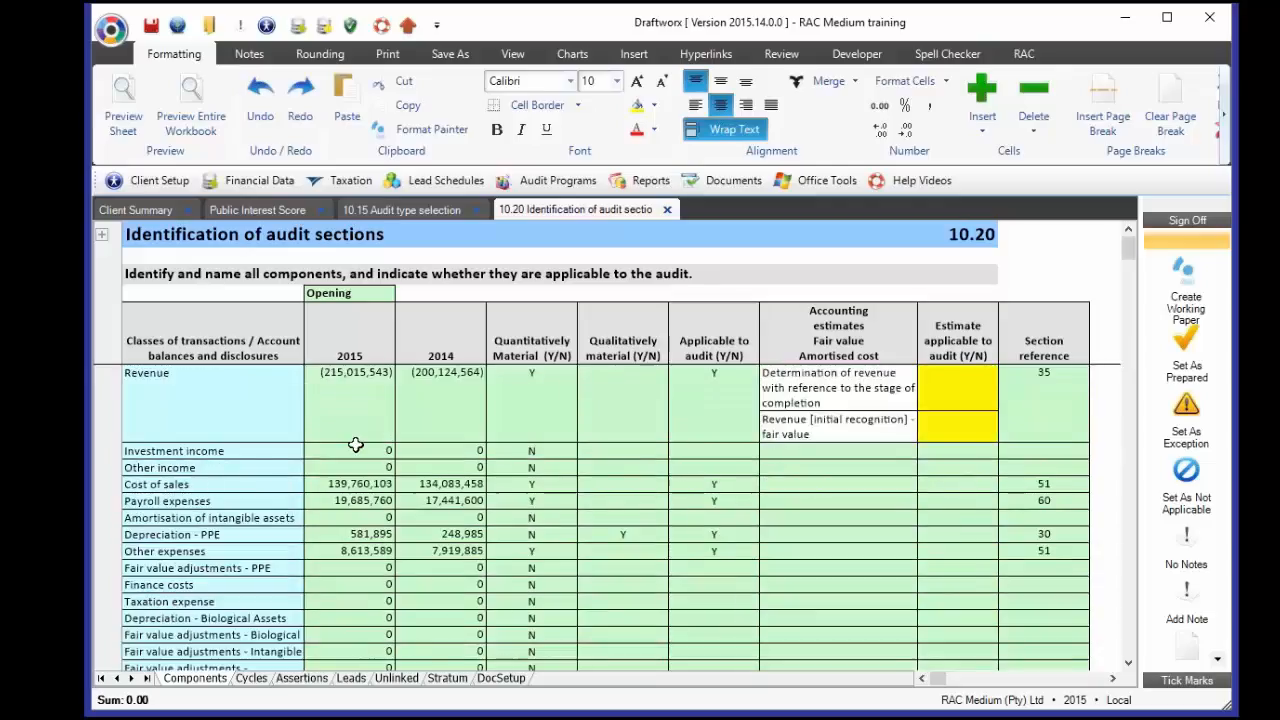
# - Enter -16 as Investment income's 2015 balance, shown as (16)
pyautogui.click(295, 451)
pyautogui.click(384, 445)
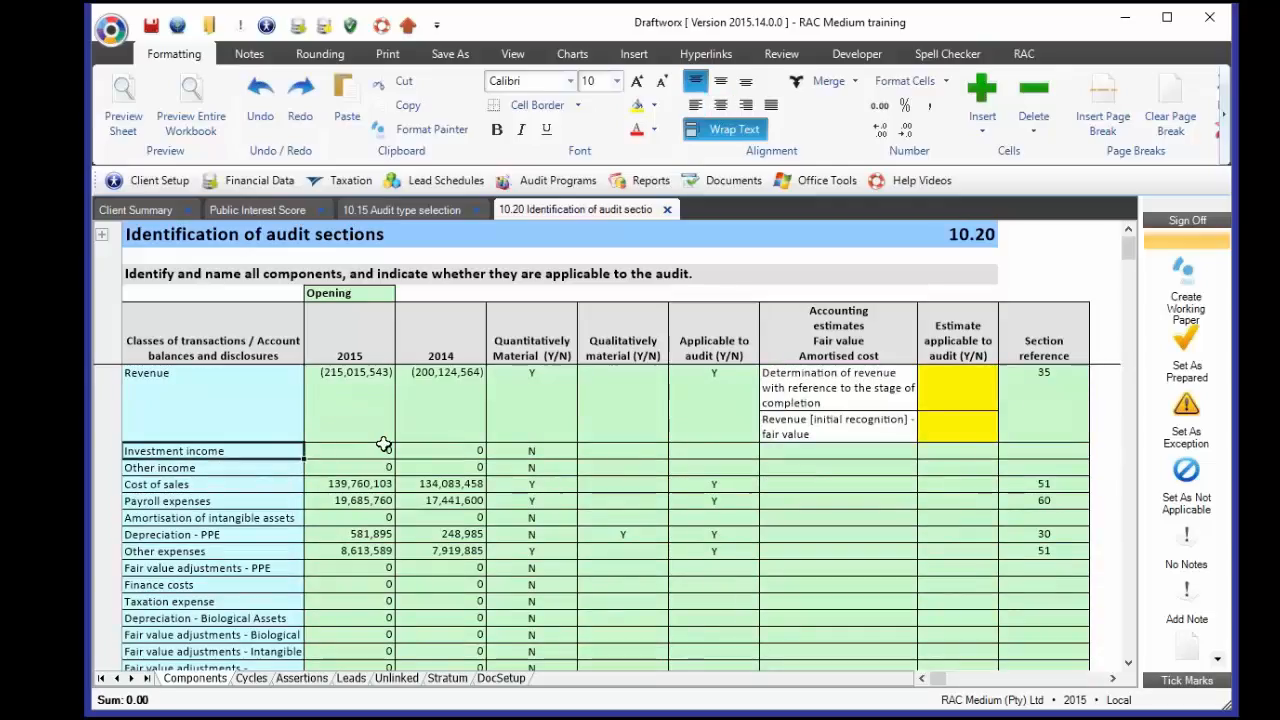
pyautogui.click(381, 448)
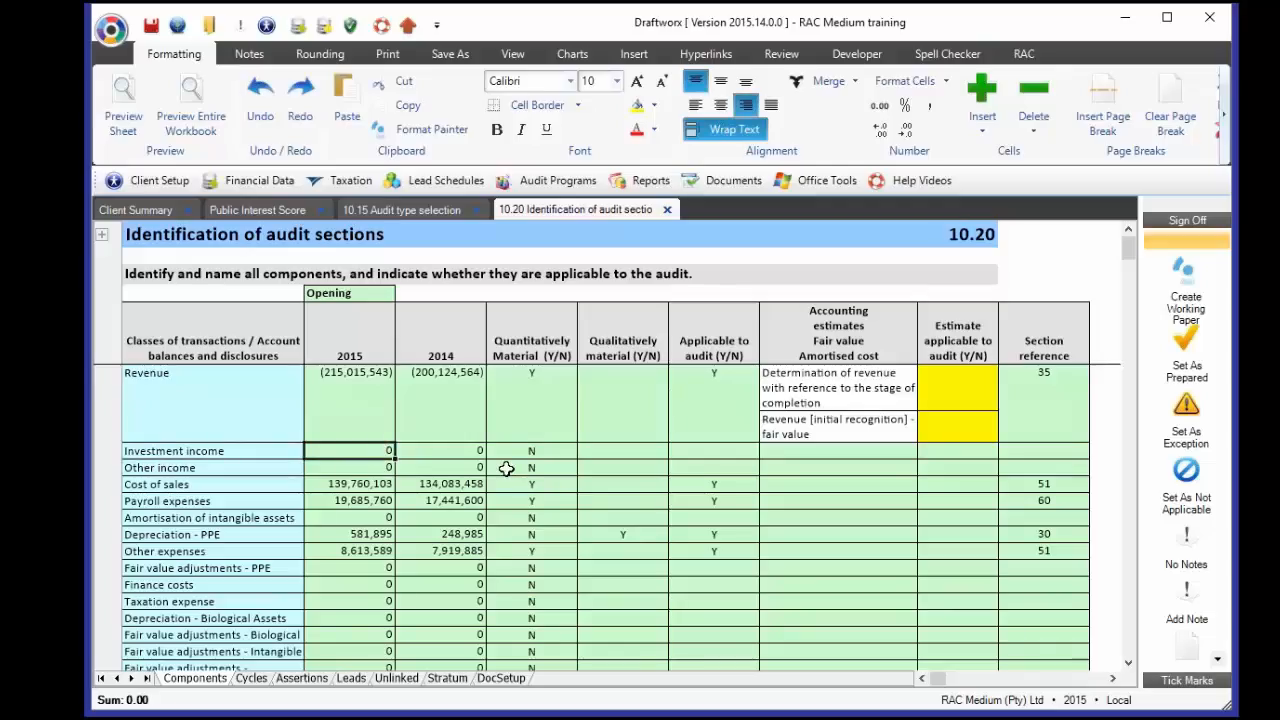
pyautogui.write('-16')
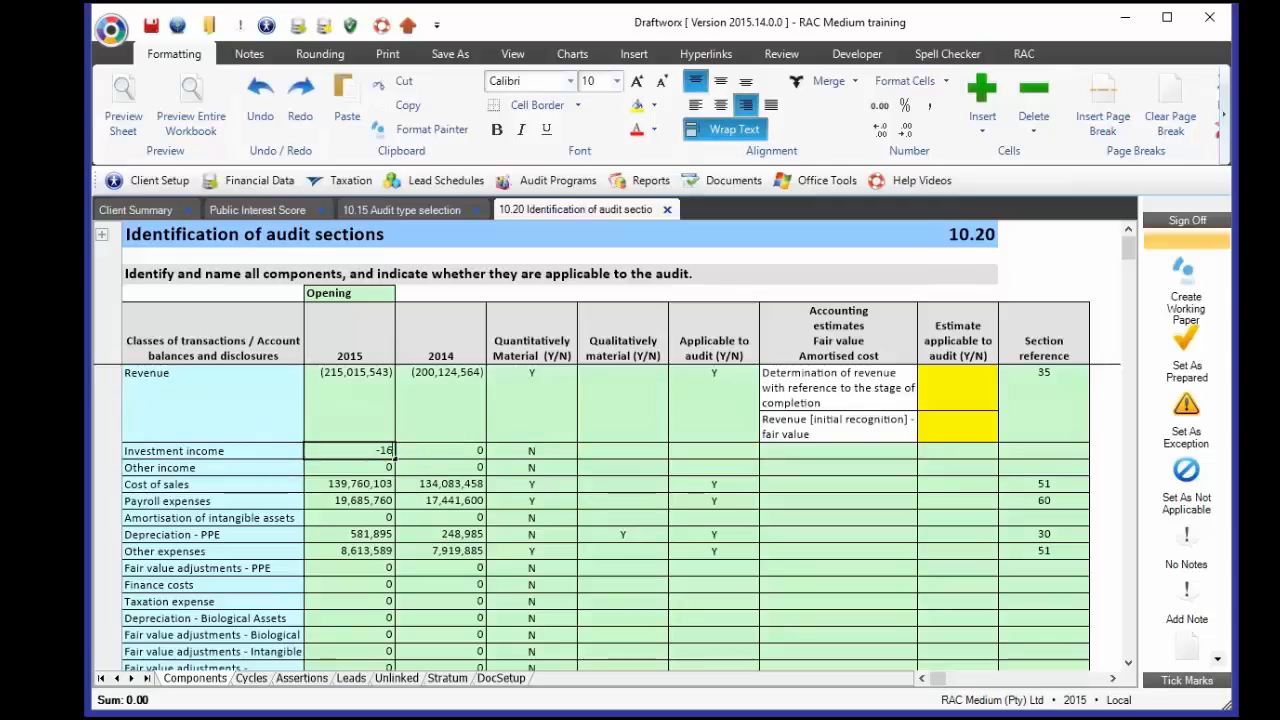
pyautogui.press('Return')
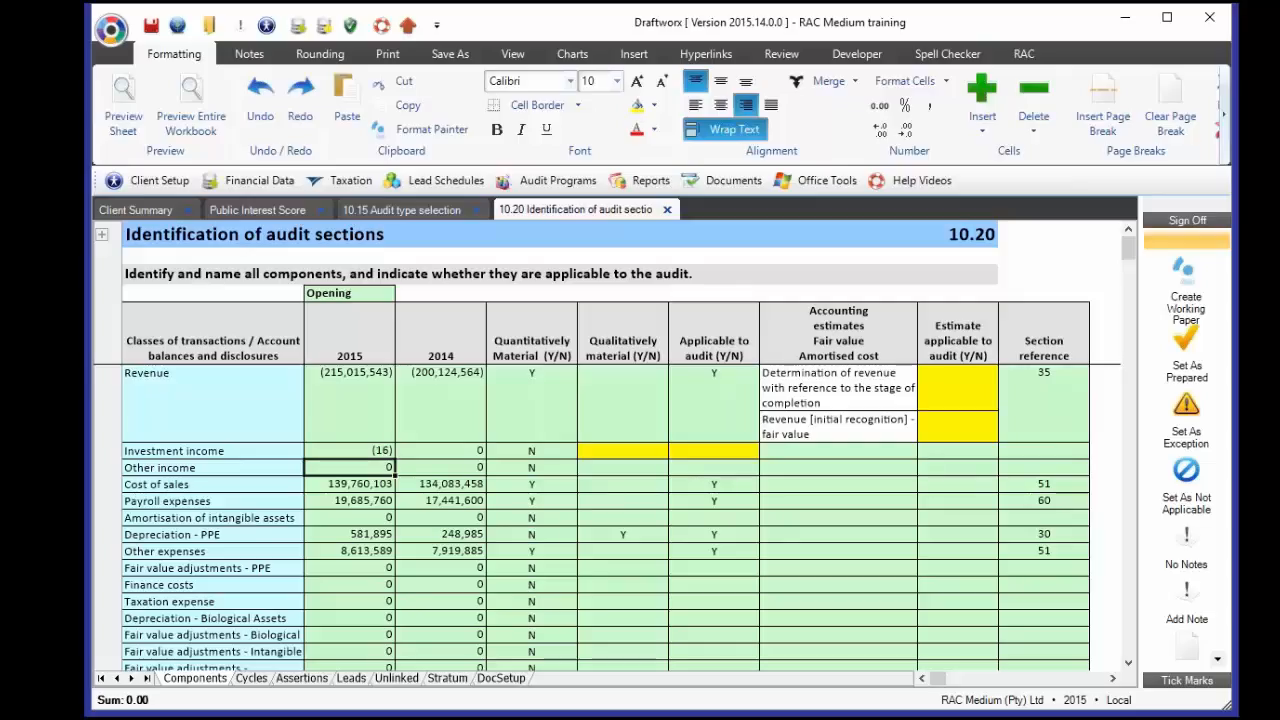
pyautogui.press('Up')
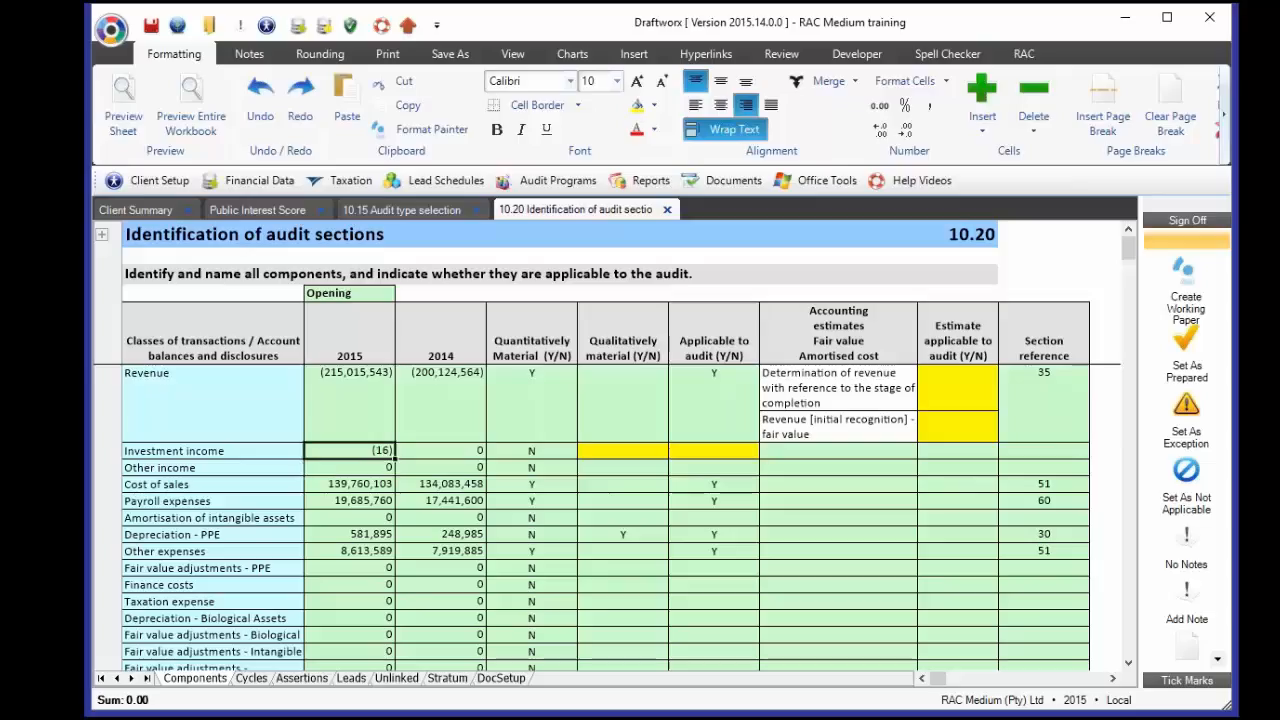
pyautogui.press('Right')
pyautogui.press('Right')
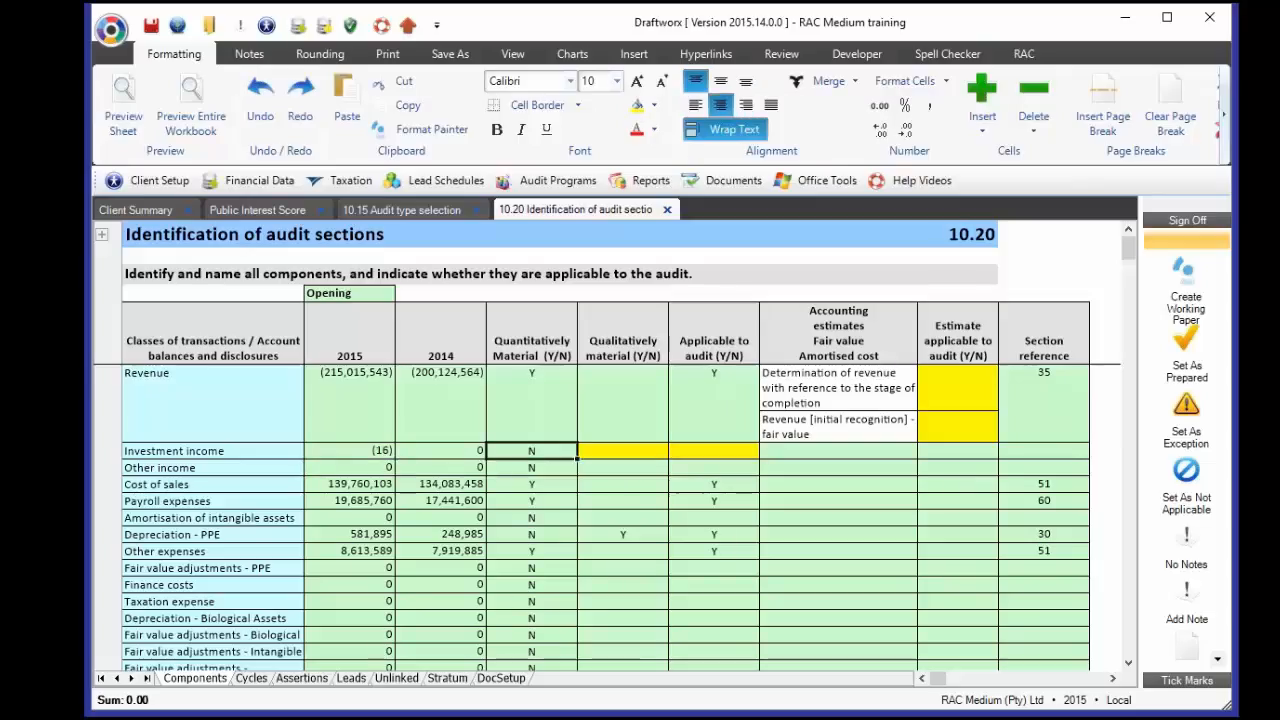
pyautogui.press('Right')
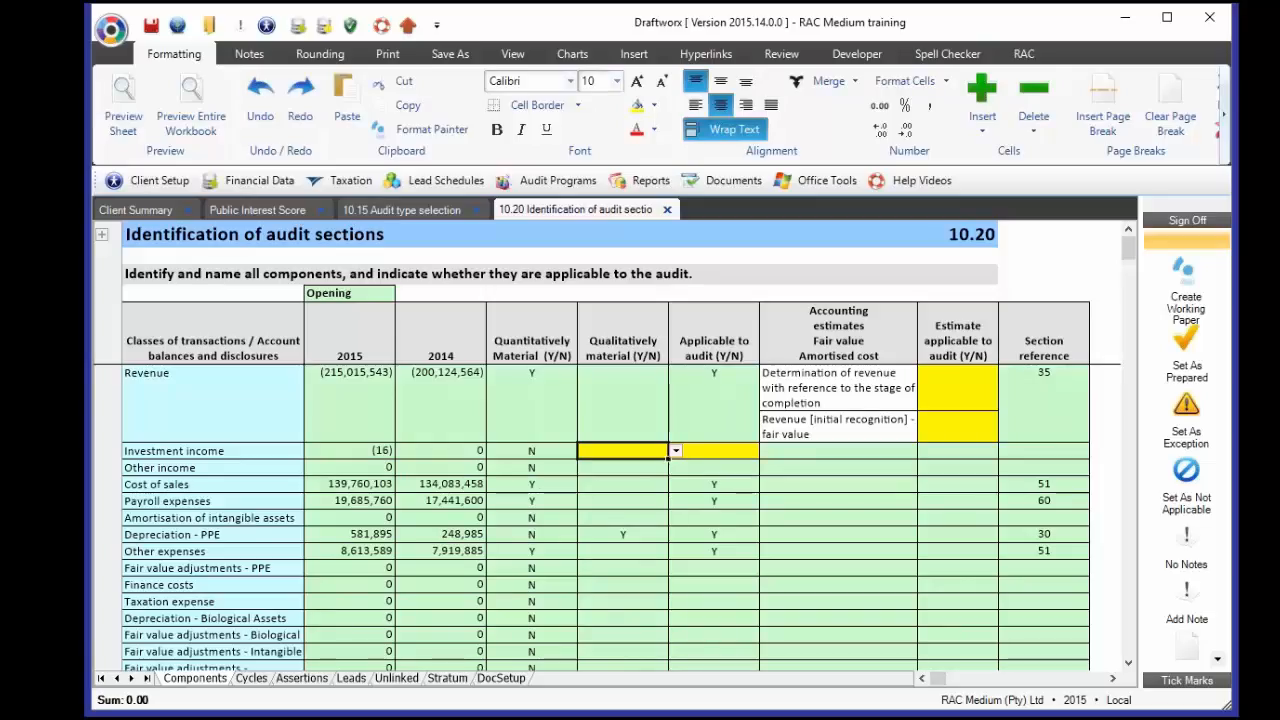
# - Enter N for Investment income's qualitative materiality and type N as its applicability answer
pyautogui.write('N')
pyautogui.press('Return')
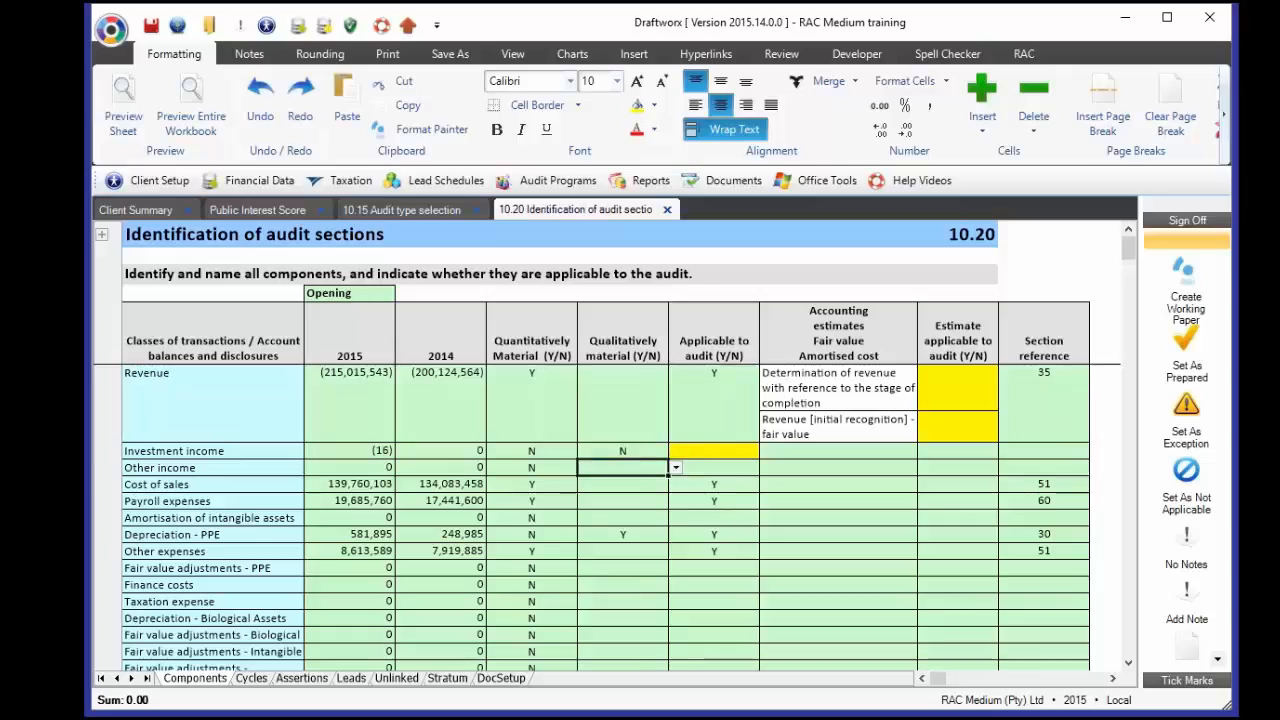
pyautogui.click(714, 451)
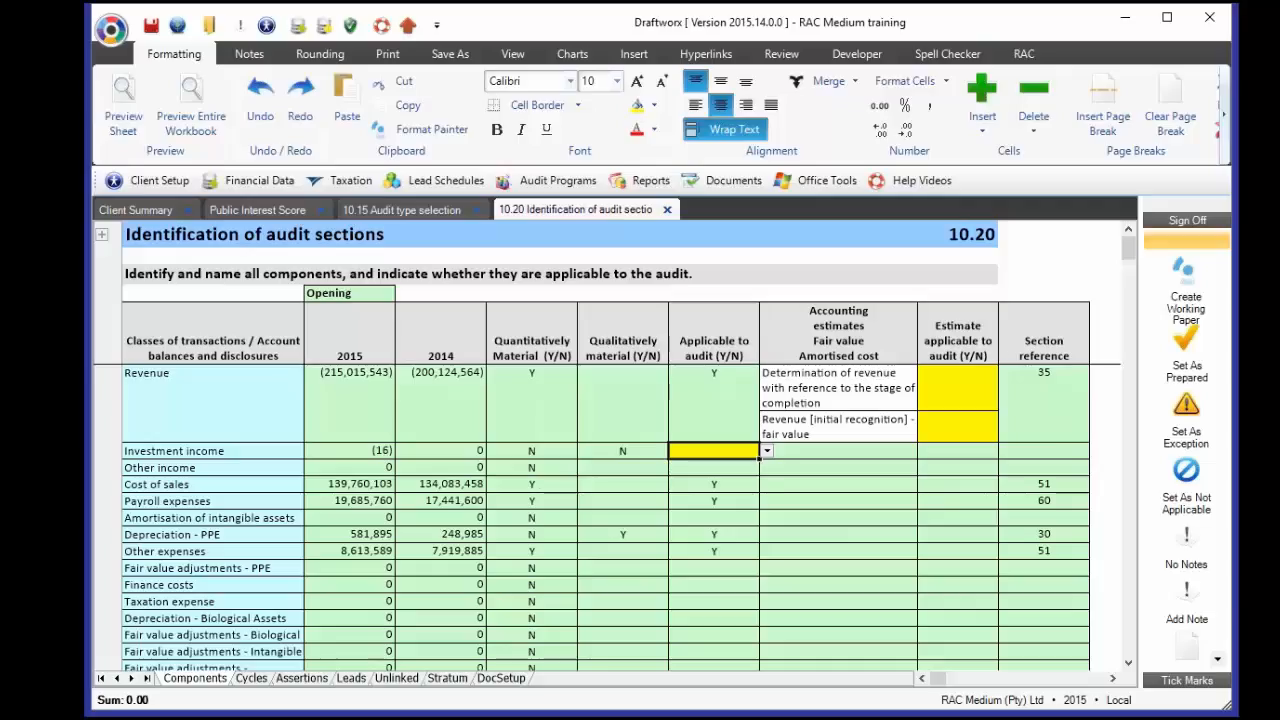
pyautogui.write('N')
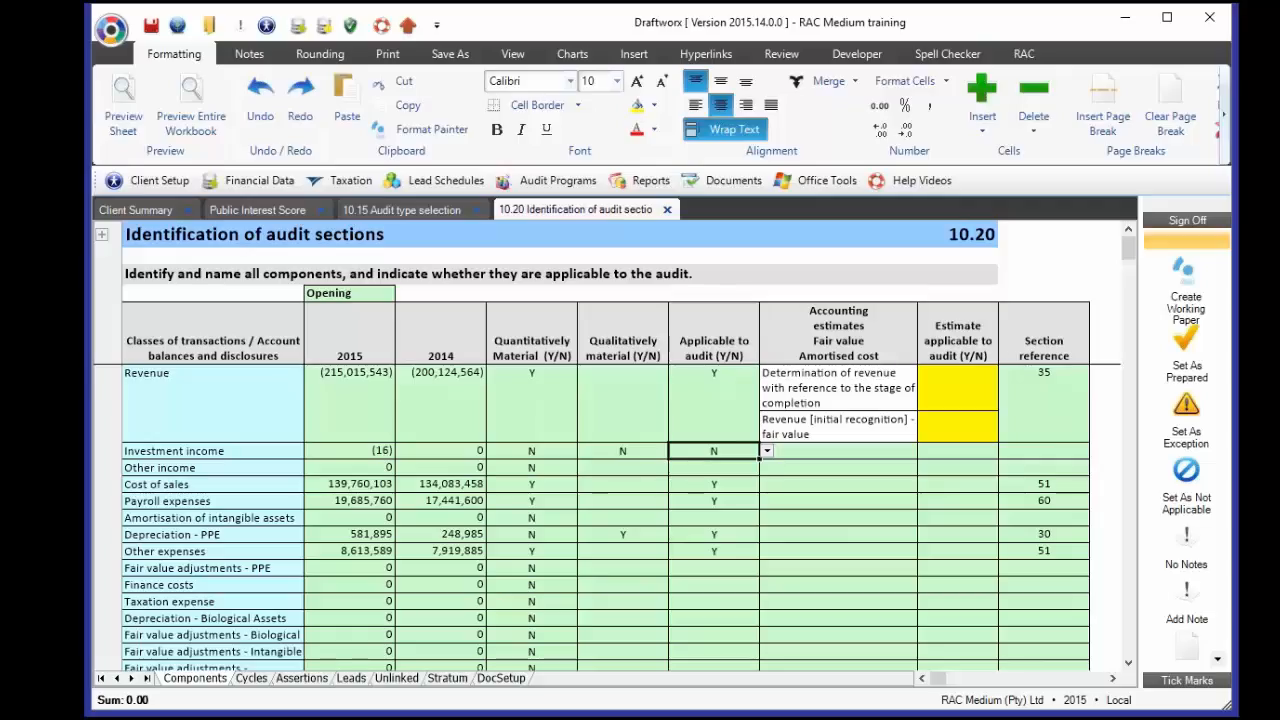
pyautogui.click(557, 188)
pyautogui.moveTo(617, 553)
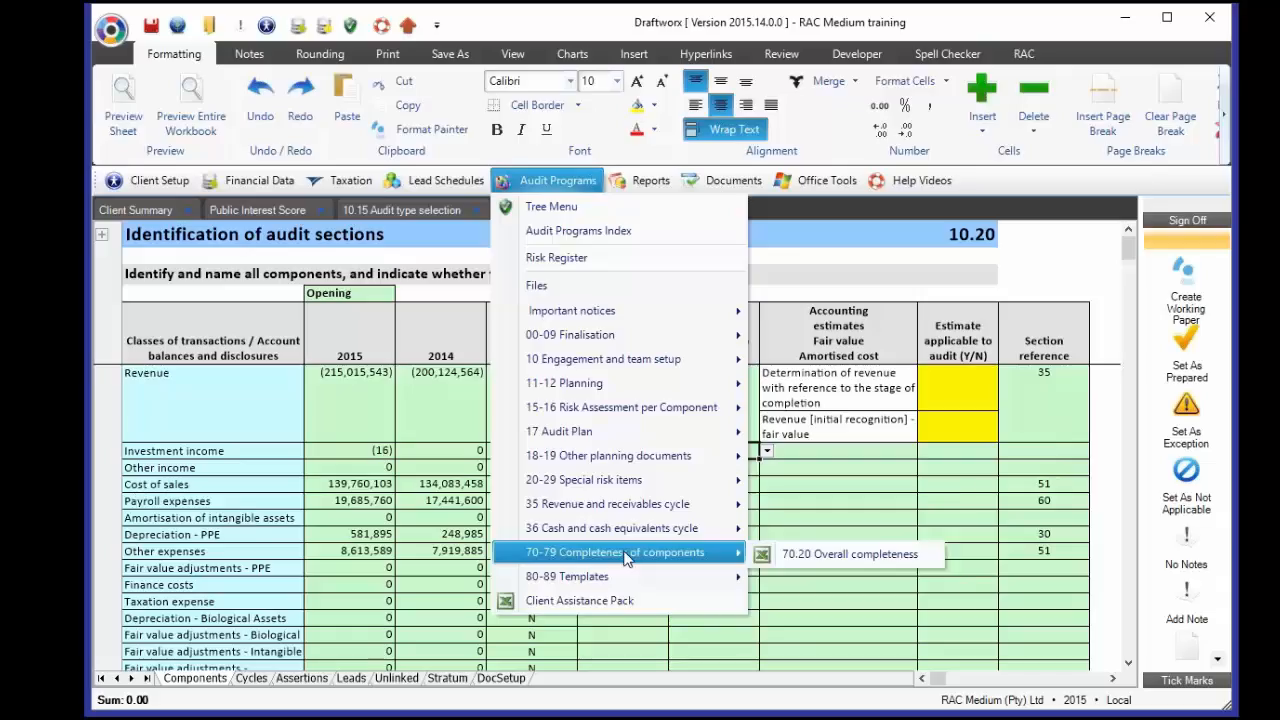
pyautogui.click(583, 185)
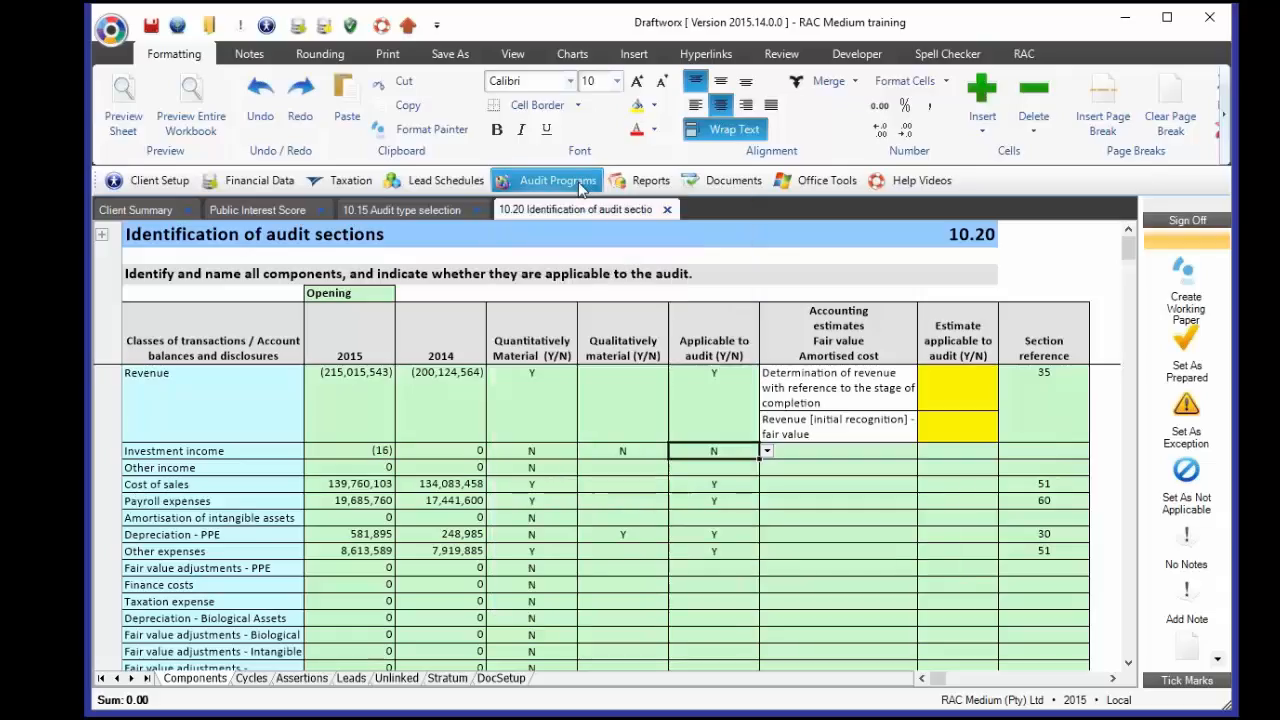
pyautogui.click(359, 455)
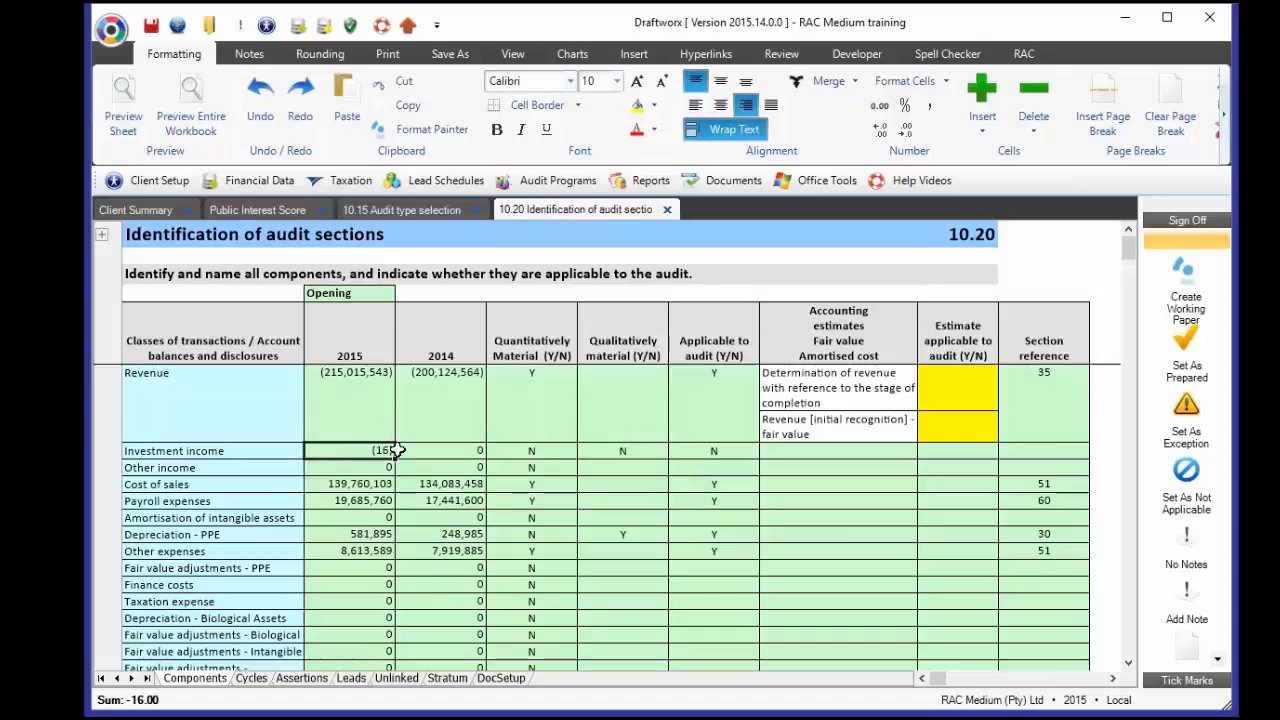
pyautogui.click(708, 450)
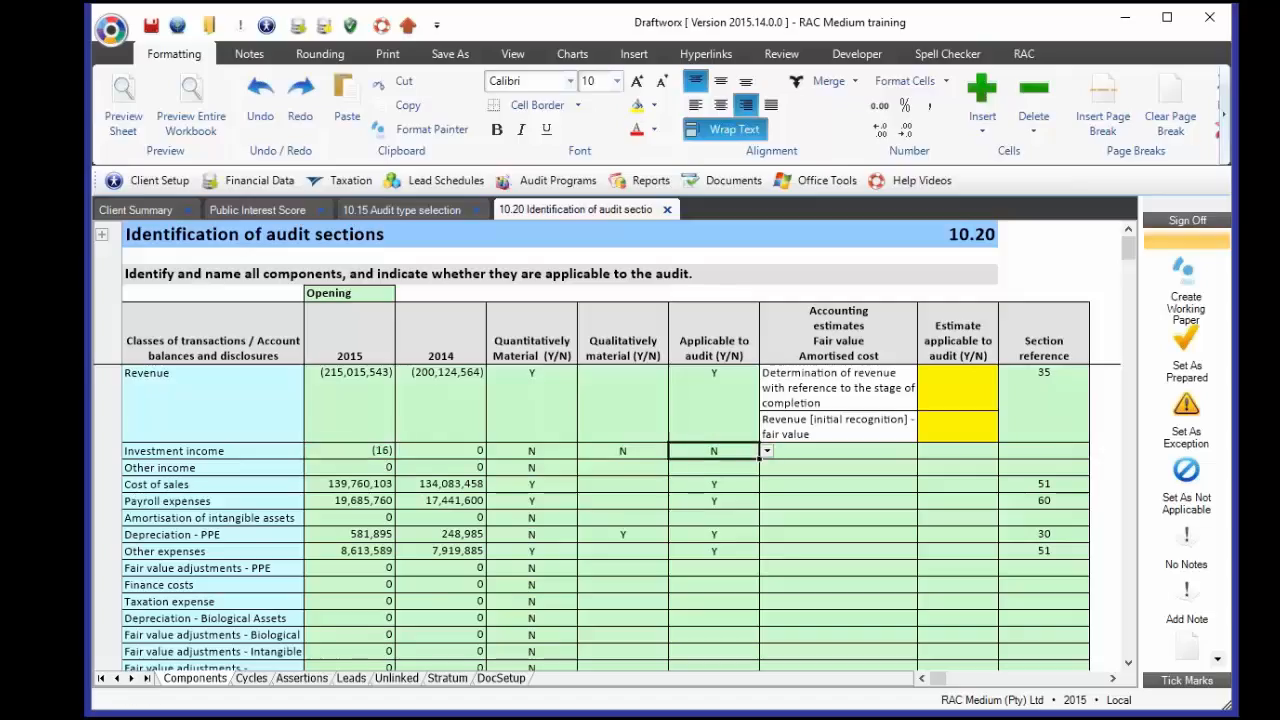
pyautogui.click(350, 450)
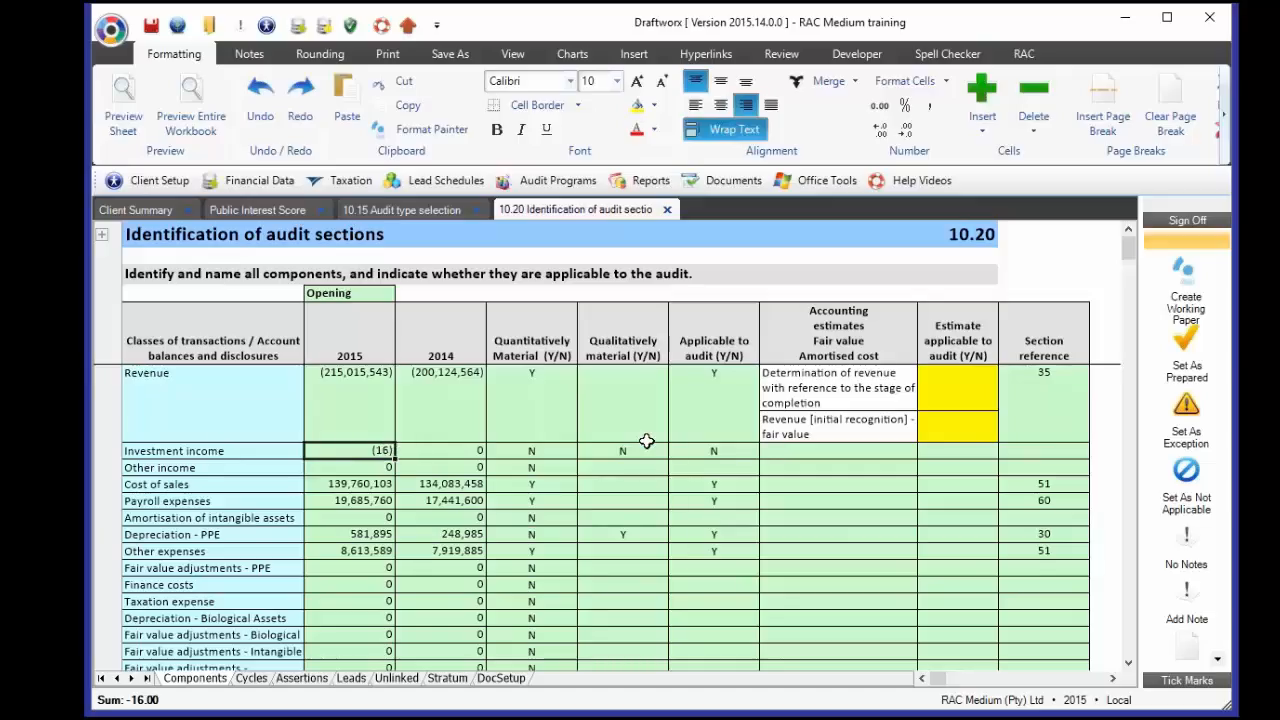
pyautogui.click(714, 450)
pyautogui.moveTo(845, 355); pyautogui.dragTo(935, 365)
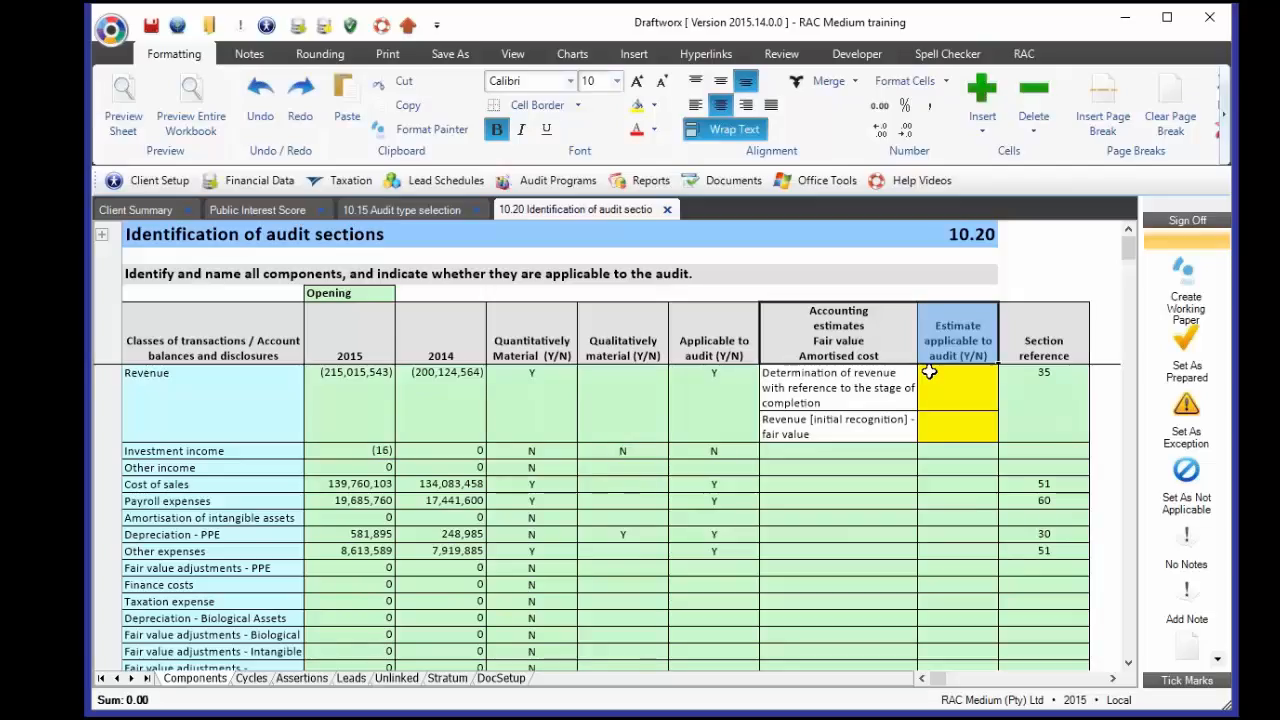
pyautogui.click(557, 180)
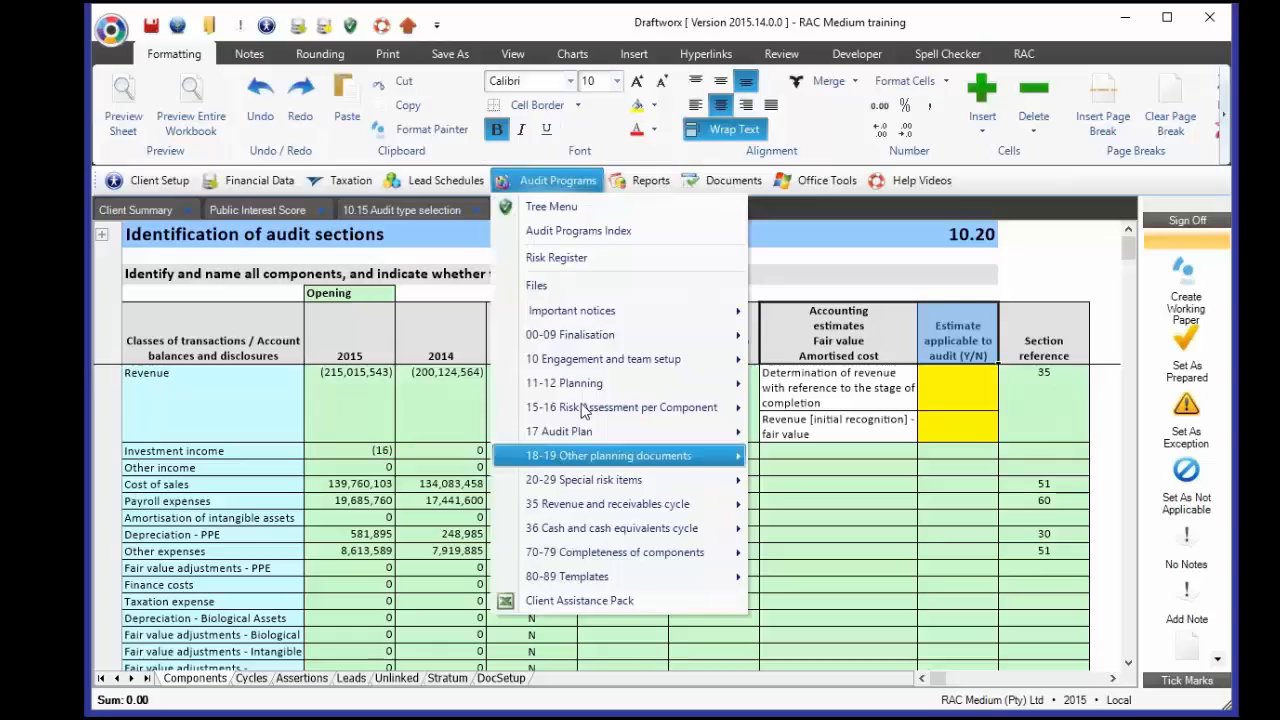
pyautogui.moveTo(594, 386)
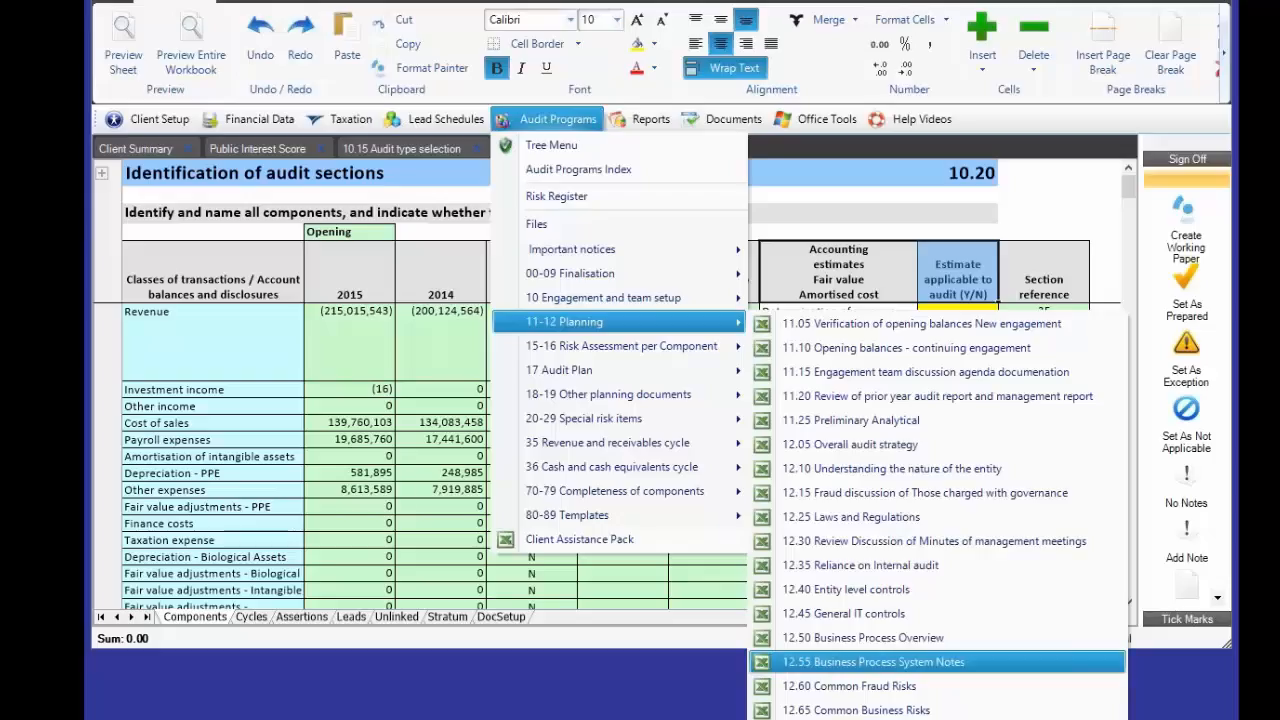
pyautogui.click(530, 120)
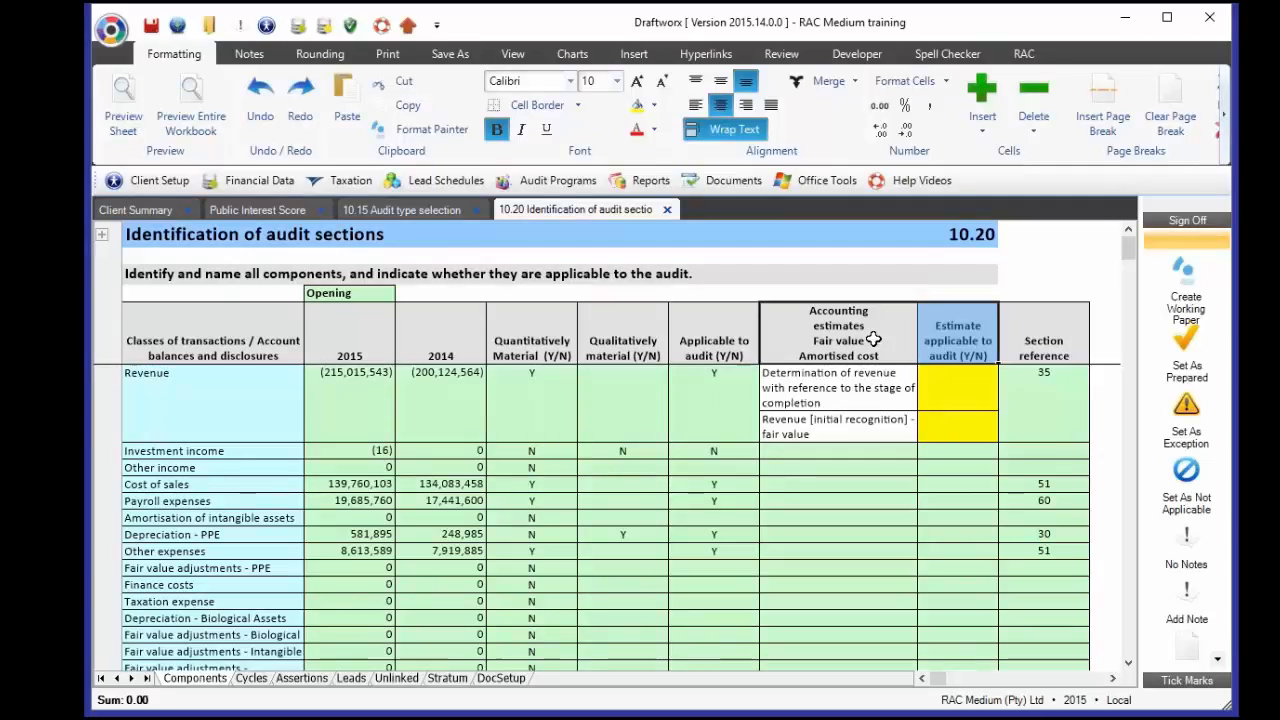
# - Set Revenue's initial-recognition fair value estimate to Y and stage-of-completion estimate to N
pyautogui.moveTo(935, 397); pyautogui.dragTo(928, 452)
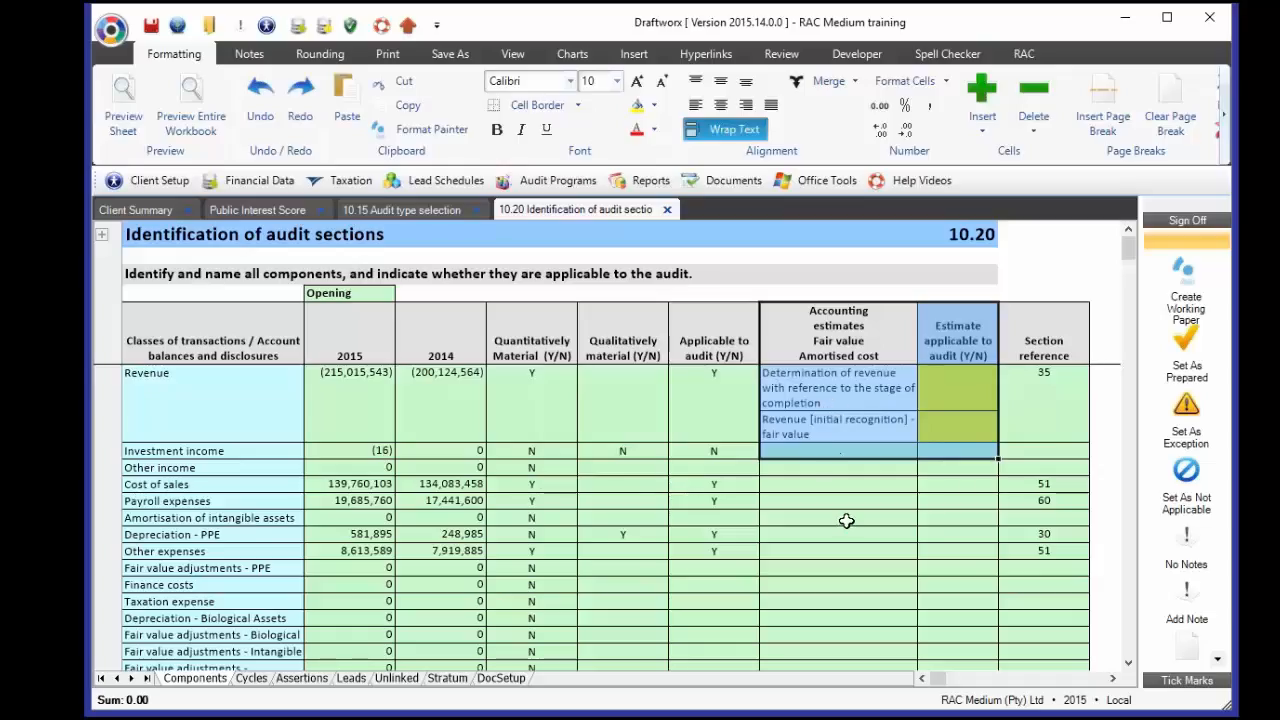
pyautogui.click(933, 429)
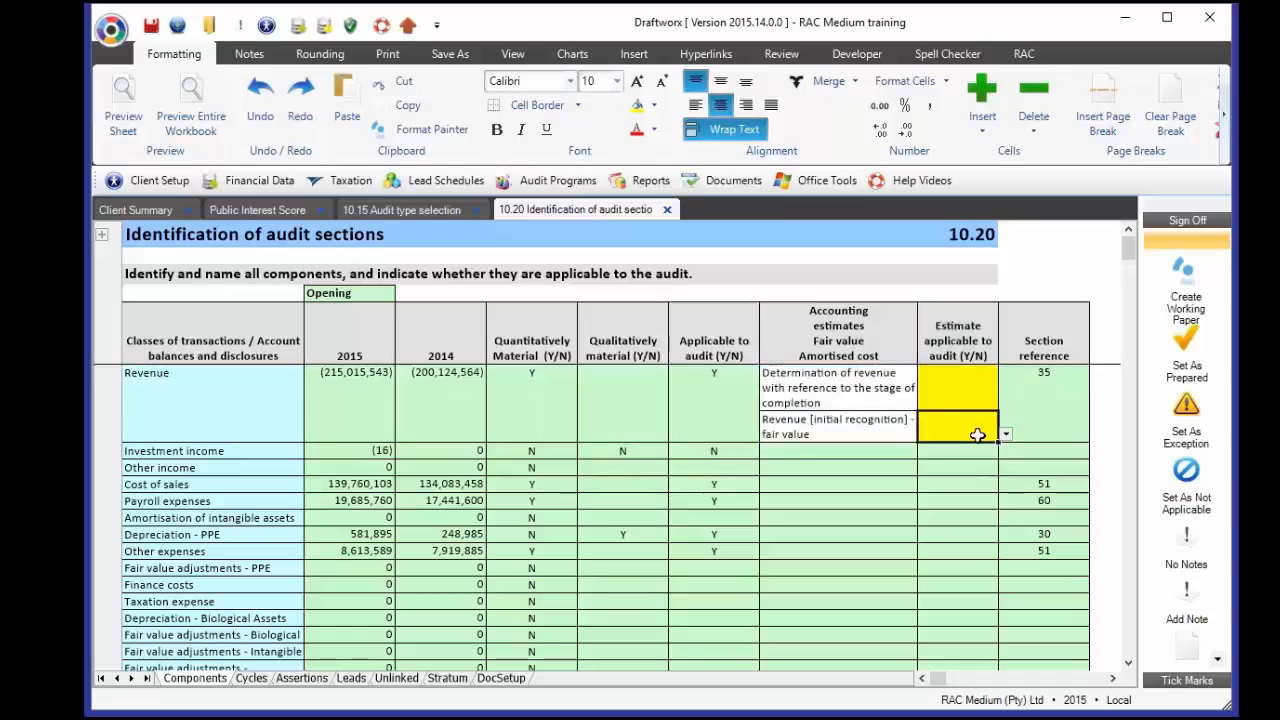
pyautogui.write('Y')
pyautogui.press('Up')
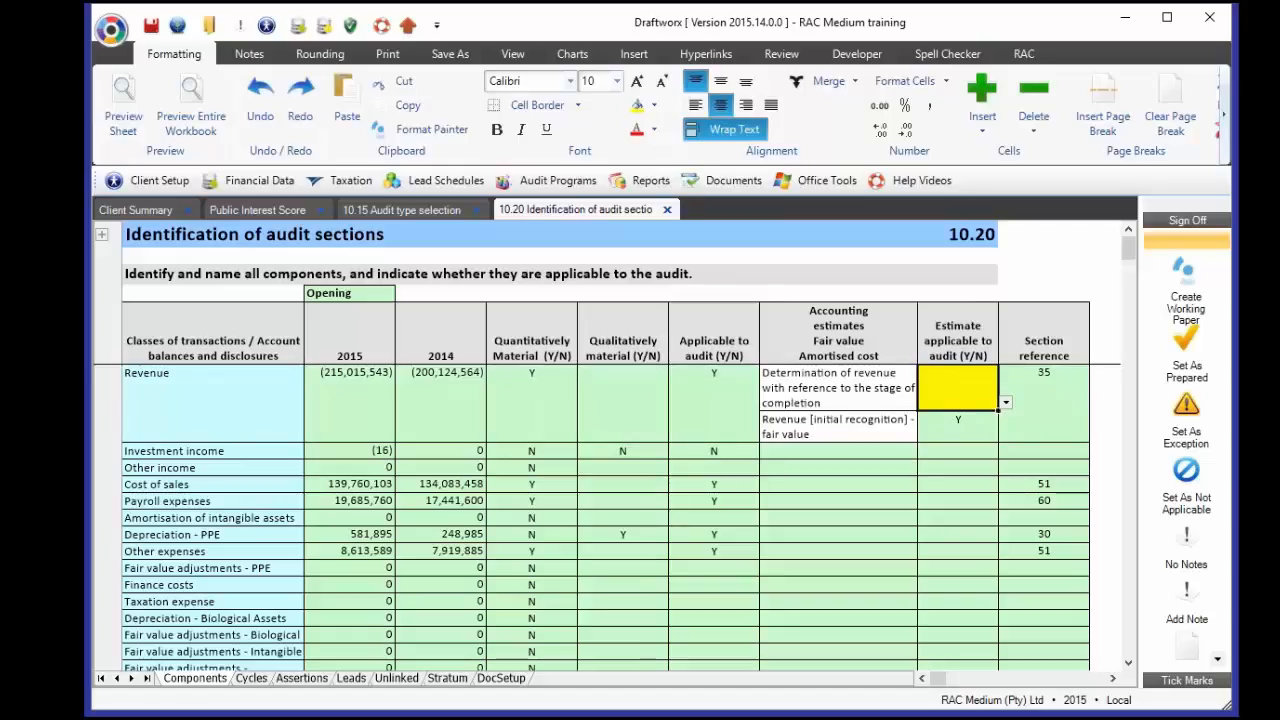
pyautogui.write('N')
pyautogui.press('Return')
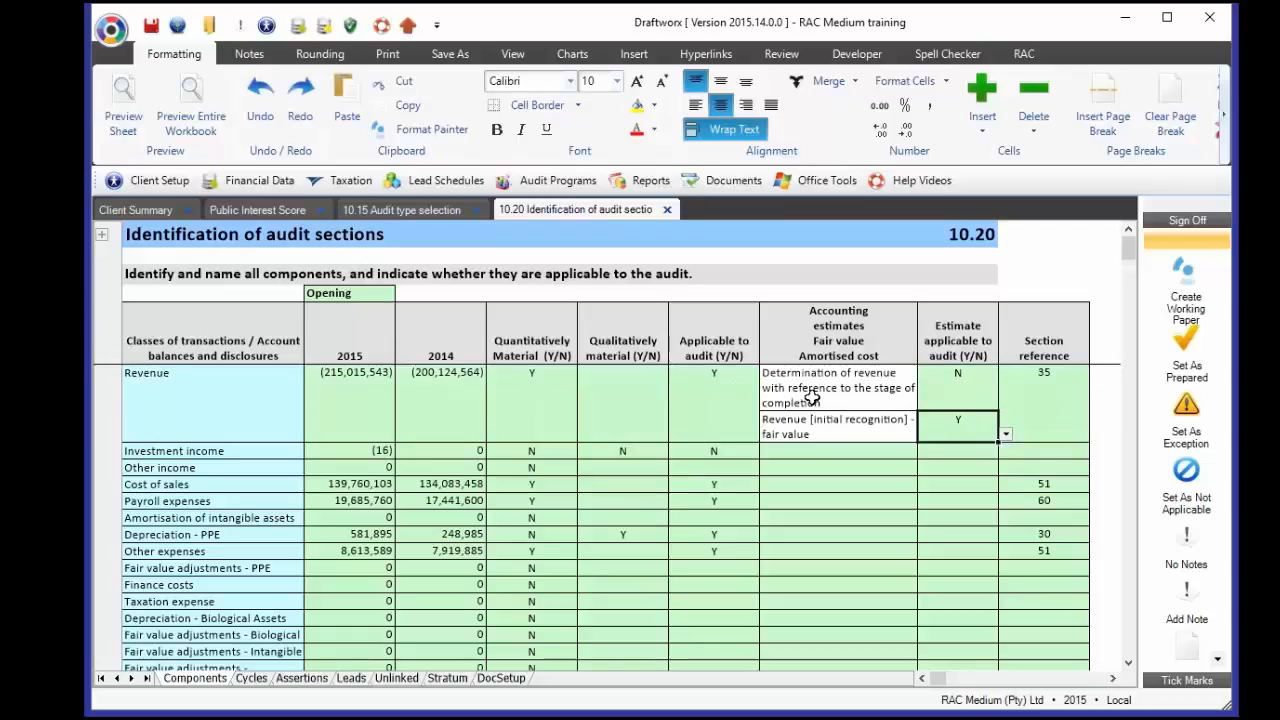
# - Scroll to Property plant & Equip and select its estimate answers from Depreciation to Fair value
pyautogui.scroll(-10, 812, 397)
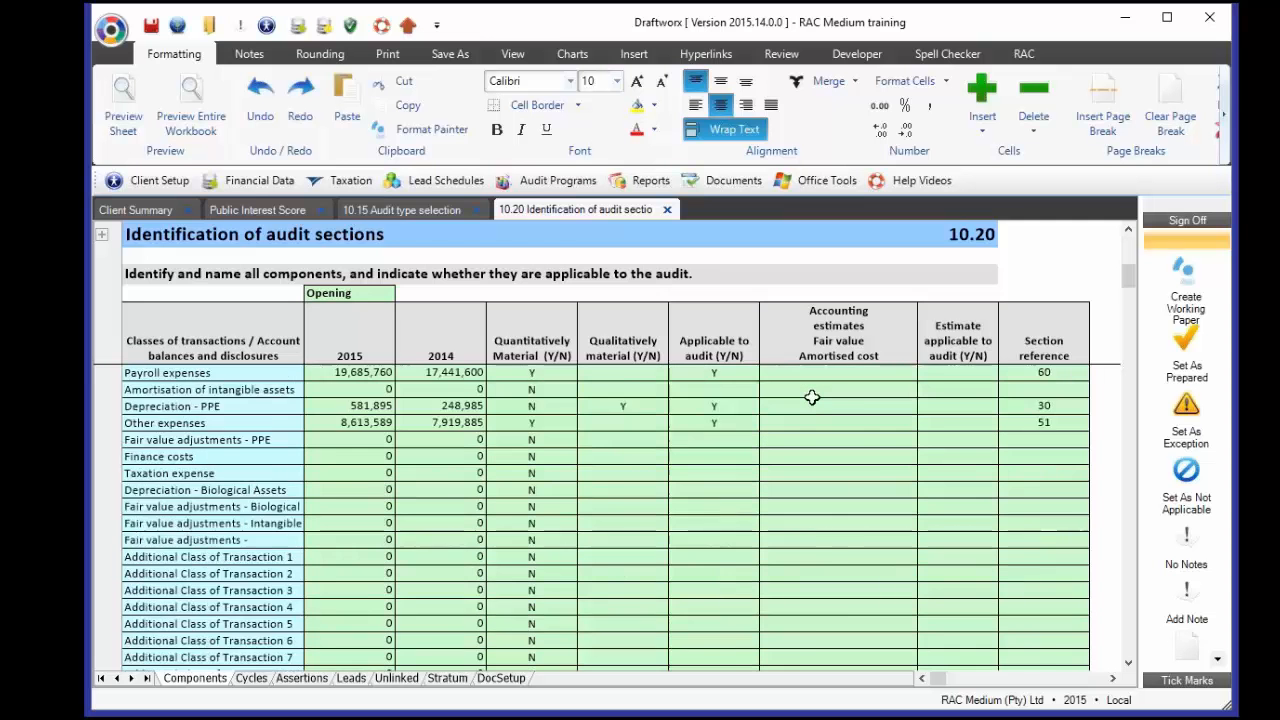
pyautogui.scroll(-9, 812, 397)
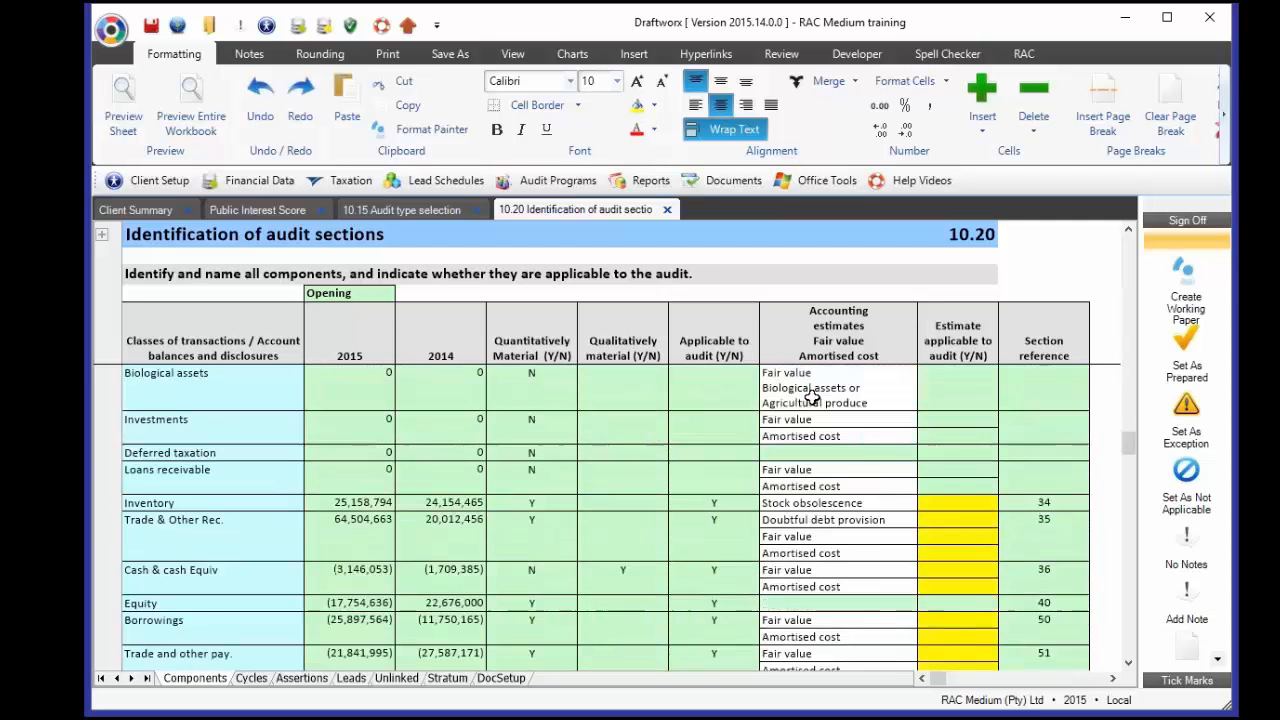
pyautogui.scroll(5, 812, 397)
pyautogui.scroll(4, 811, 397)
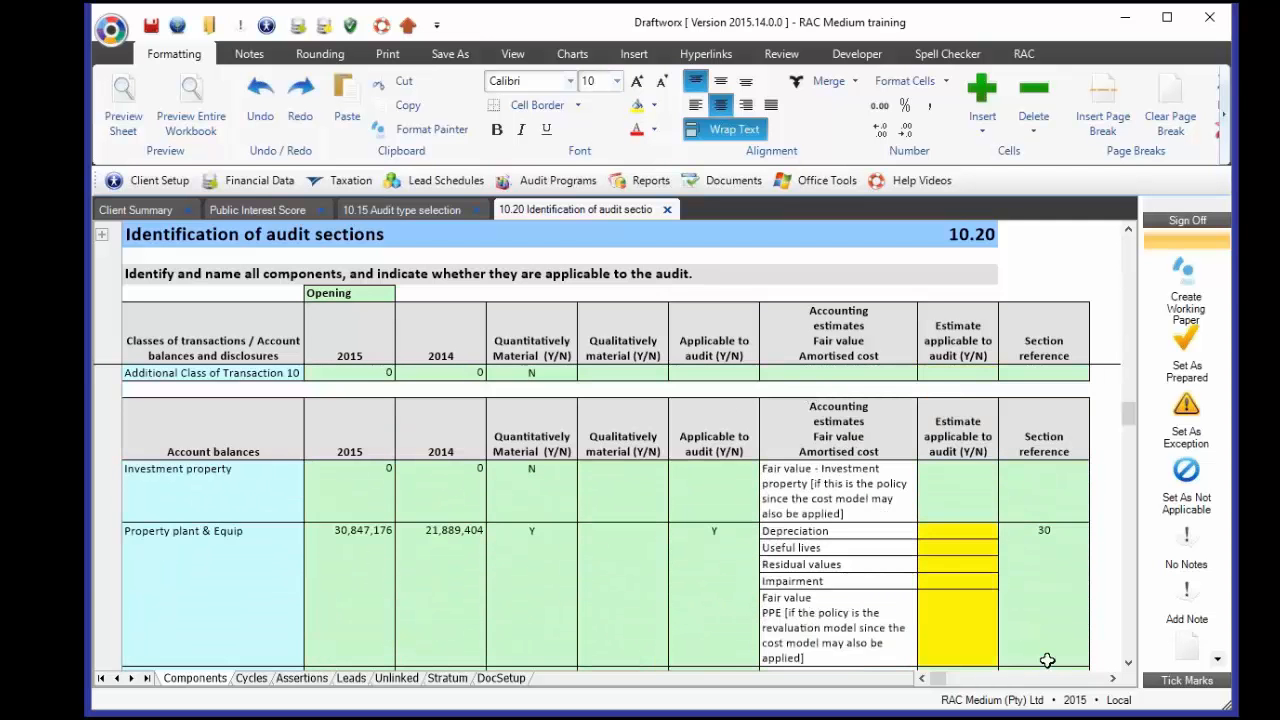
pyautogui.click(1128, 664)
pyautogui.click(1128, 664)
pyautogui.click(1128, 664)
pyautogui.click(1128, 664)
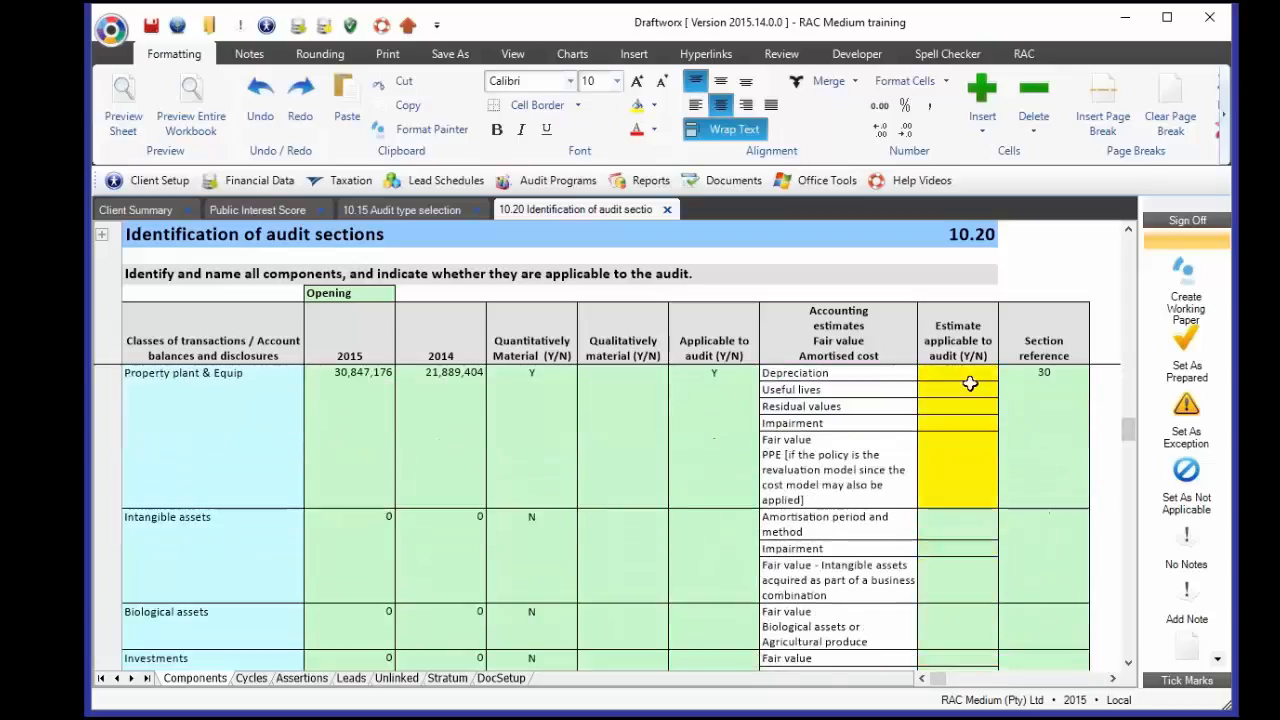
pyautogui.moveTo(965, 378); pyautogui.dragTo(972, 472)
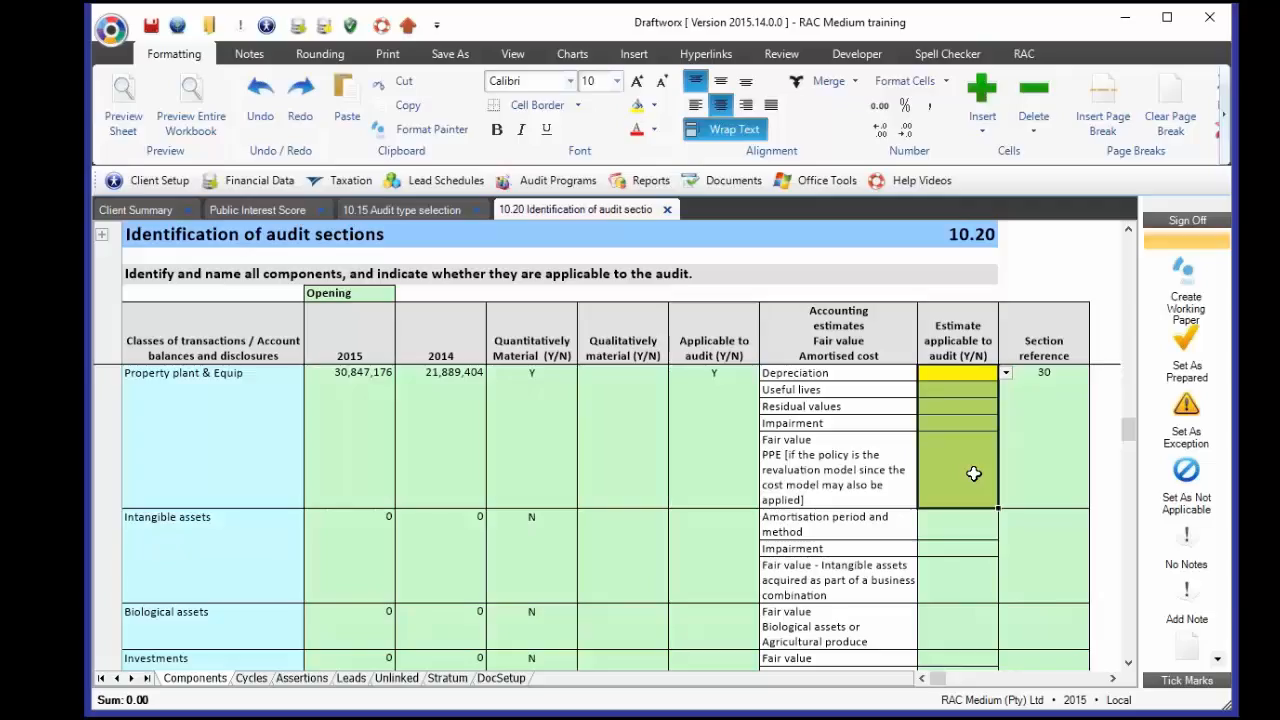
# - Mark PPE's depreciation, useful lives, residual values and impairment estimates applicable (Y)
pyautogui.click(971, 375)
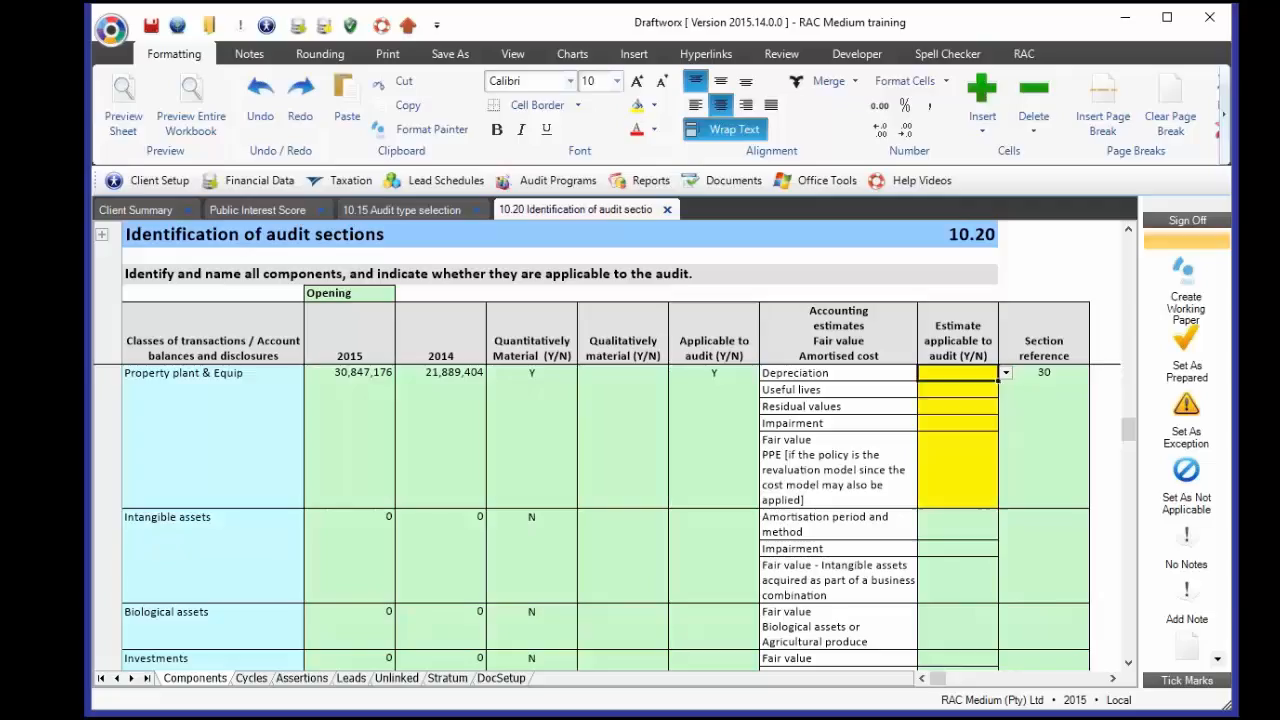
pyautogui.write('Y')
pyautogui.press('Return')
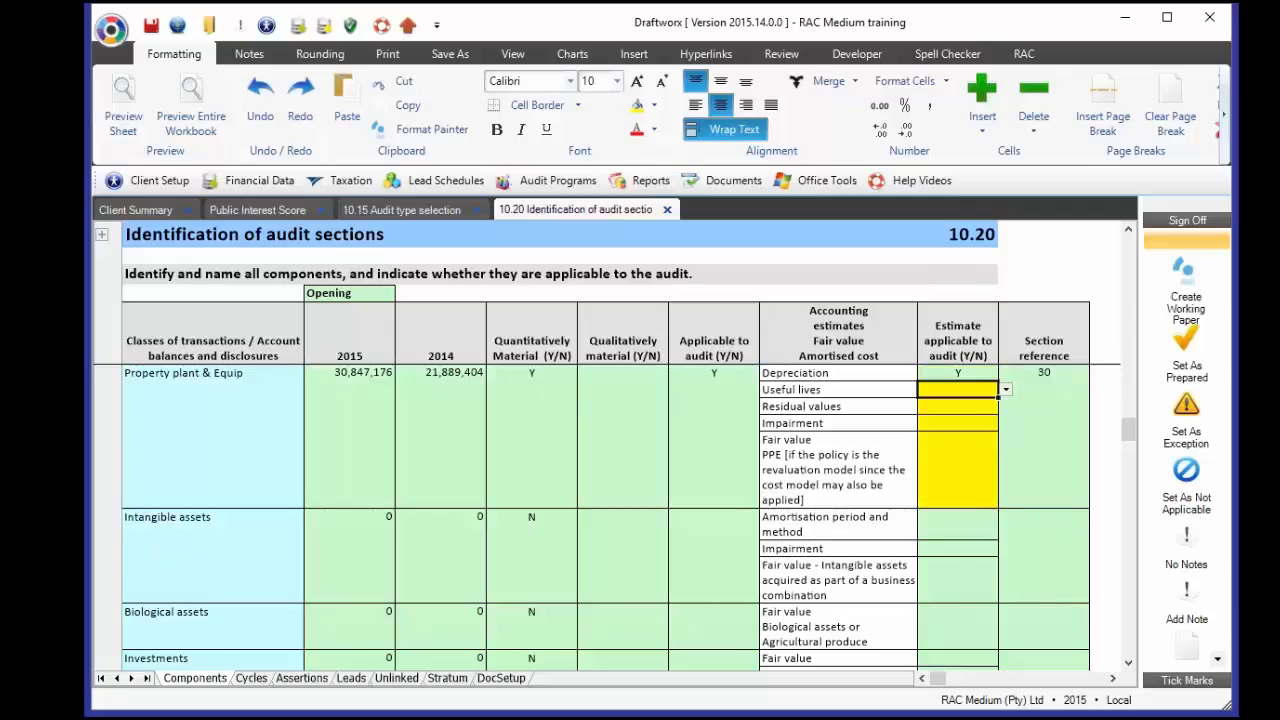
pyautogui.write('Y')
pyautogui.press('Return')
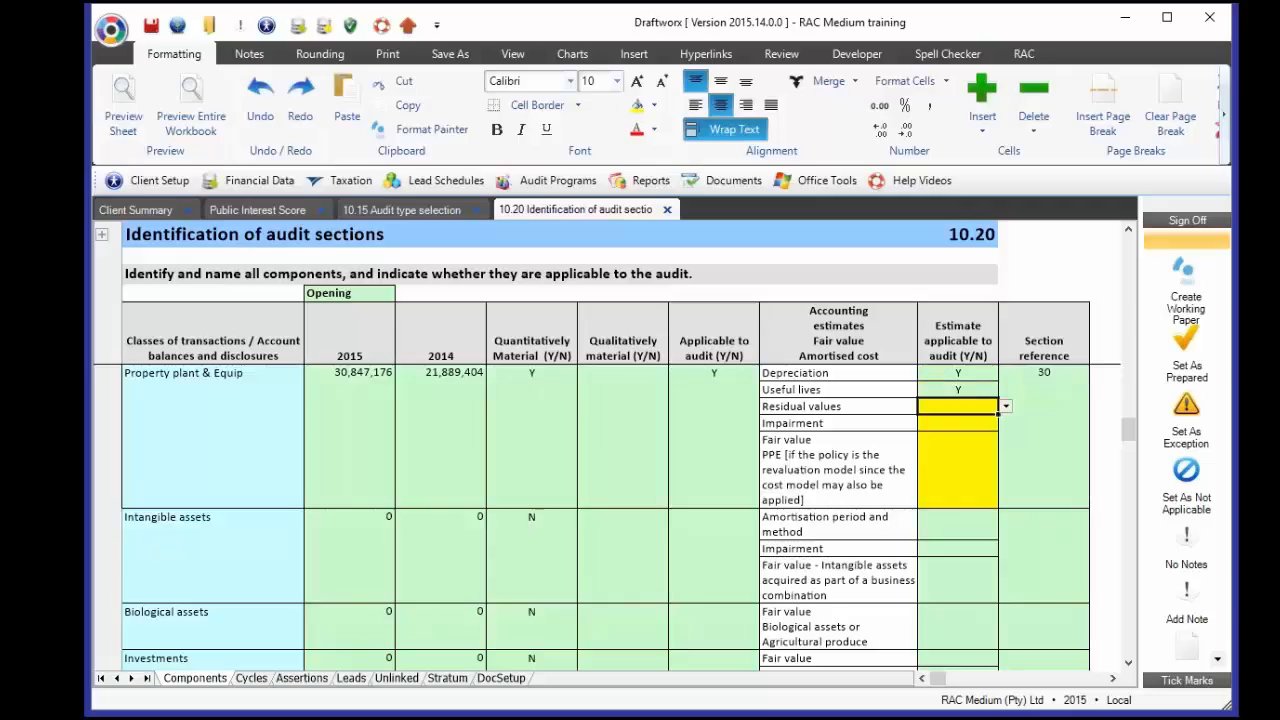
pyautogui.write('Y')
pyautogui.press('Return')
pyautogui.write('Y')
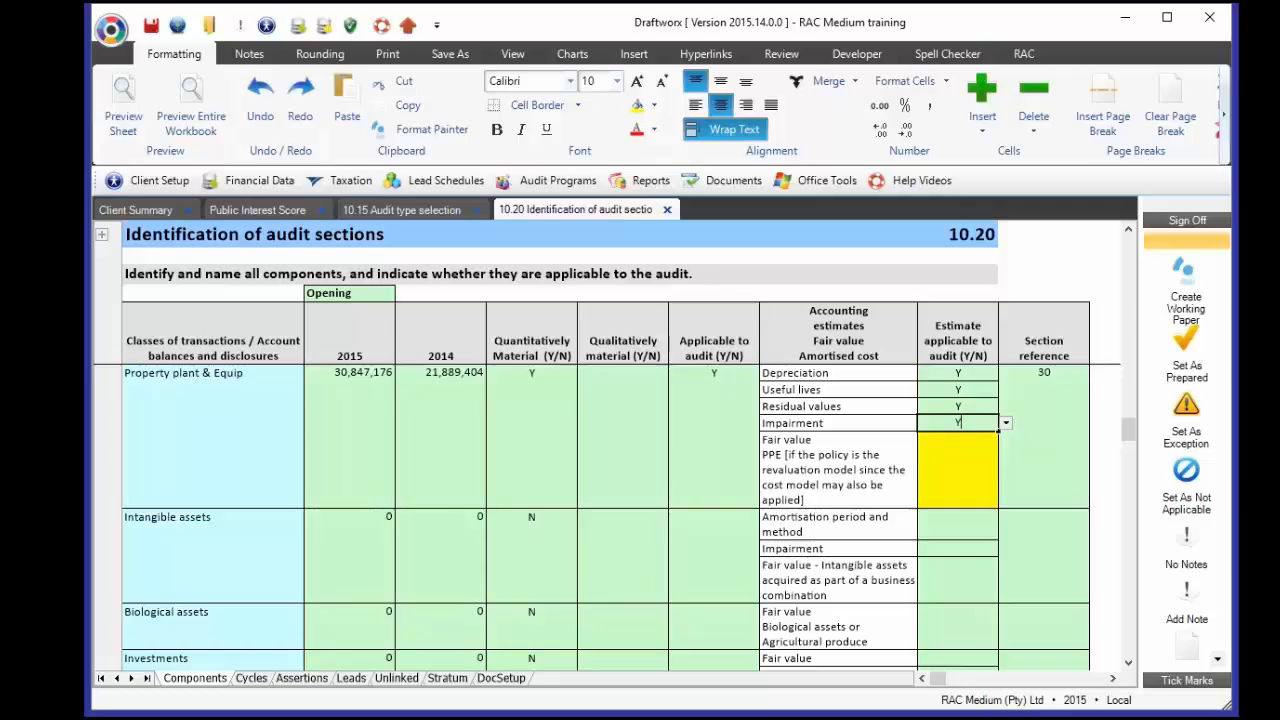
pyautogui.click(838, 423)
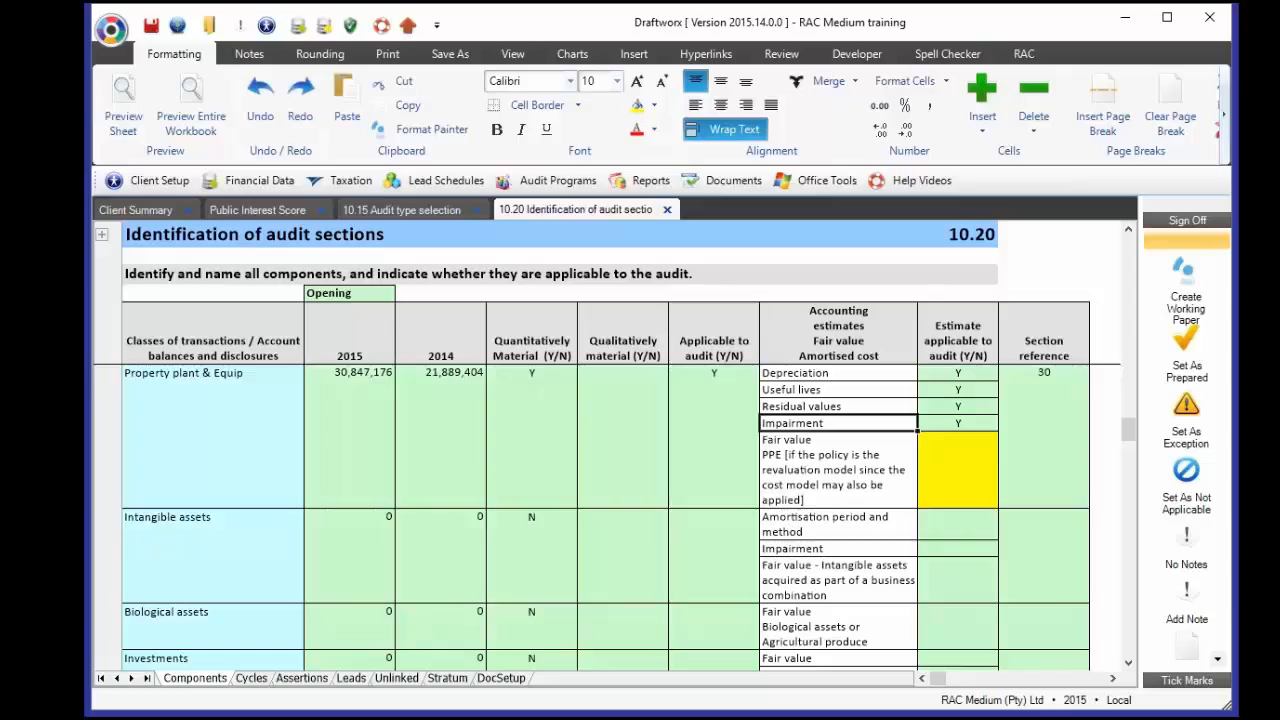
pyautogui.press('Down')
pyautogui.press('Right')
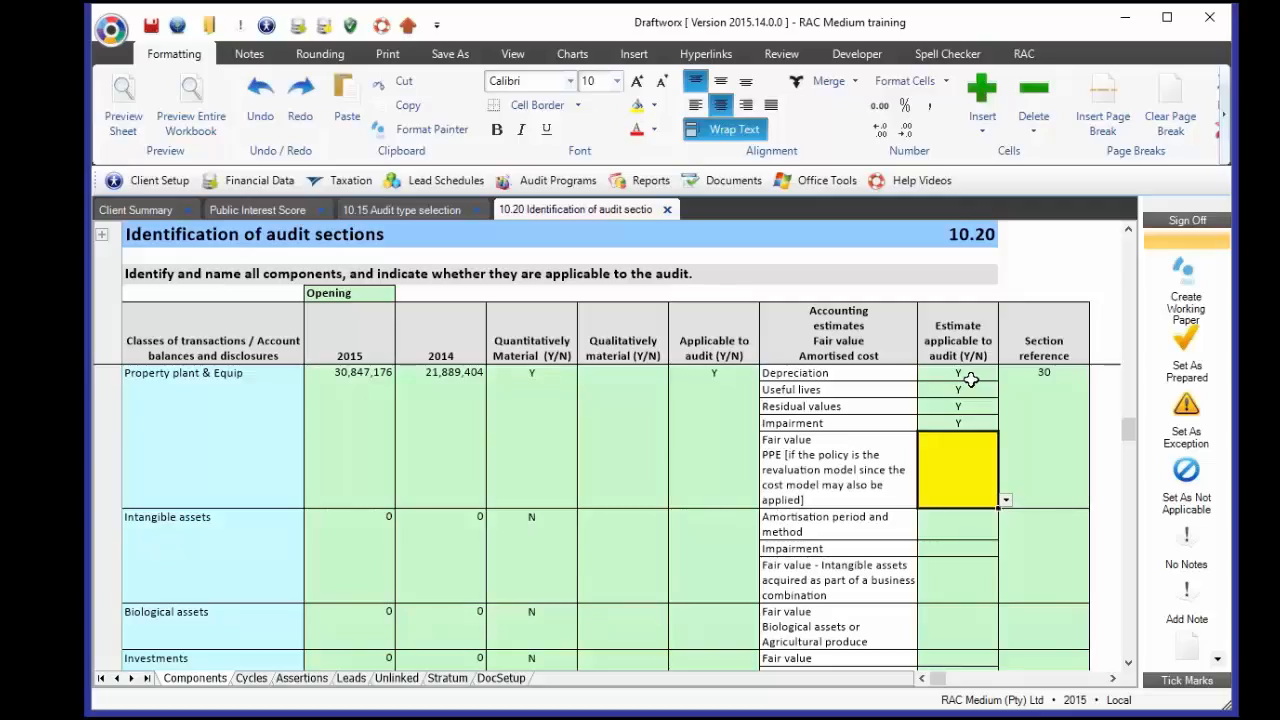
# - Answer N for fair value, Y for stock obsolescence and doubtful debts, N for receivables fair value
pyautogui.write('N')
pyautogui.press('Return')
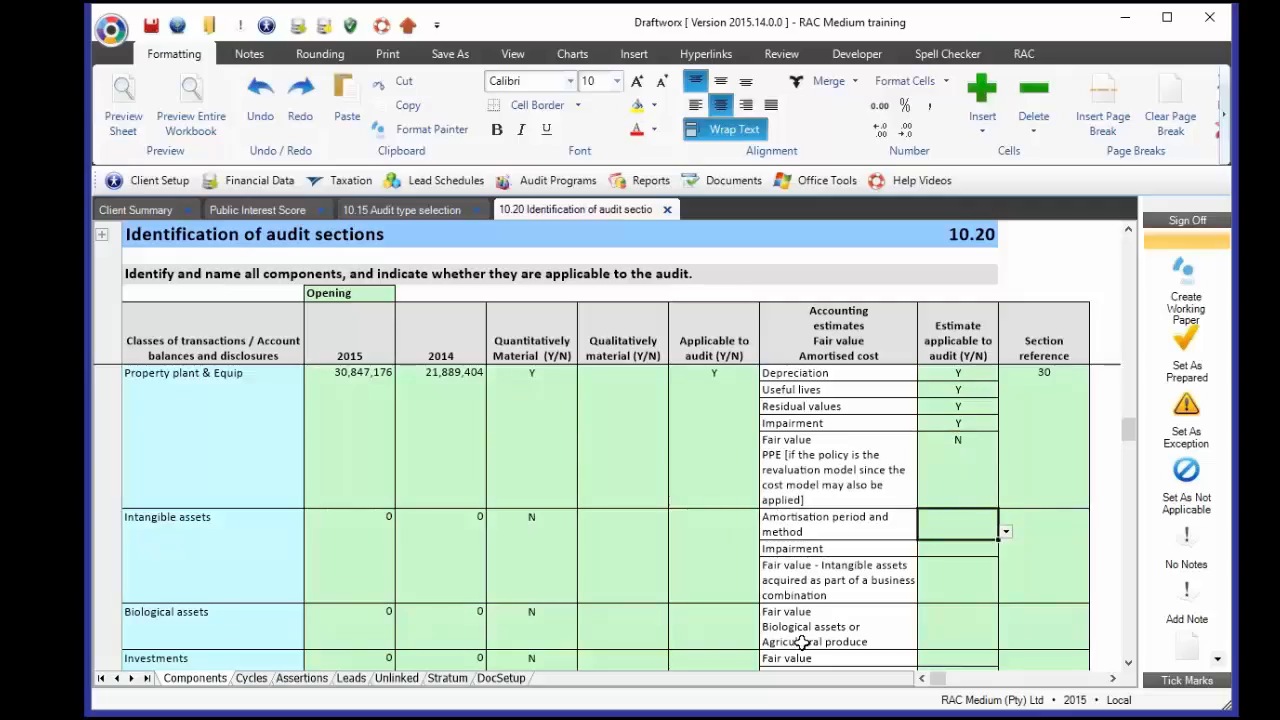
pyautogui.scroll(-3, 804, 553)
pyautogui.scroll(-2, 804, 553)
pyautogui.click(958, 456)
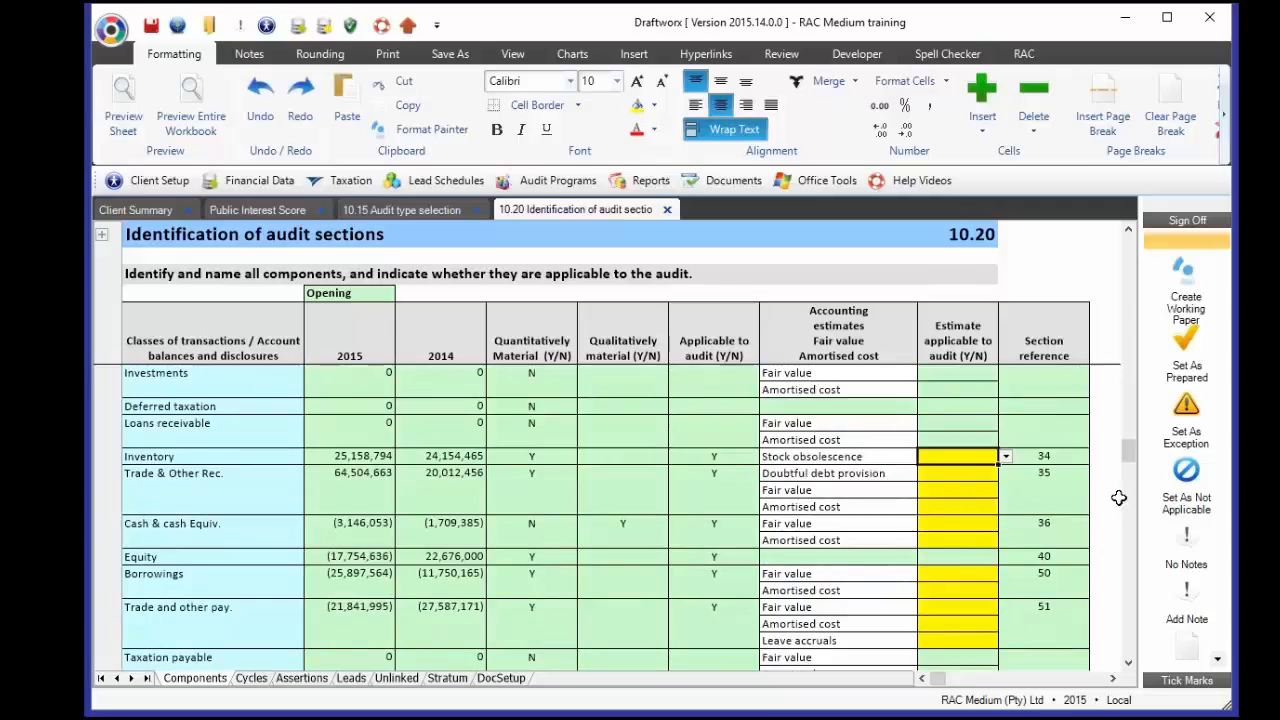
pyautogui.write('Y')
pyautogui.press('Return')
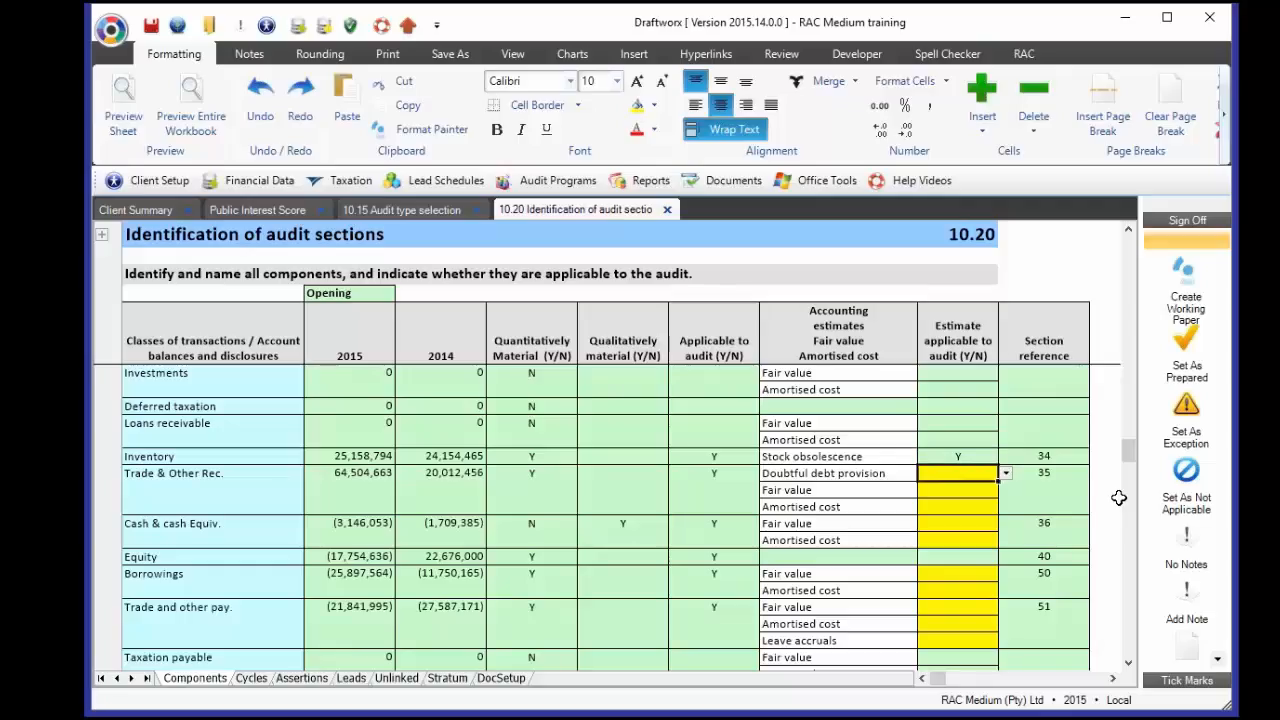
pyautogui.write('Y')
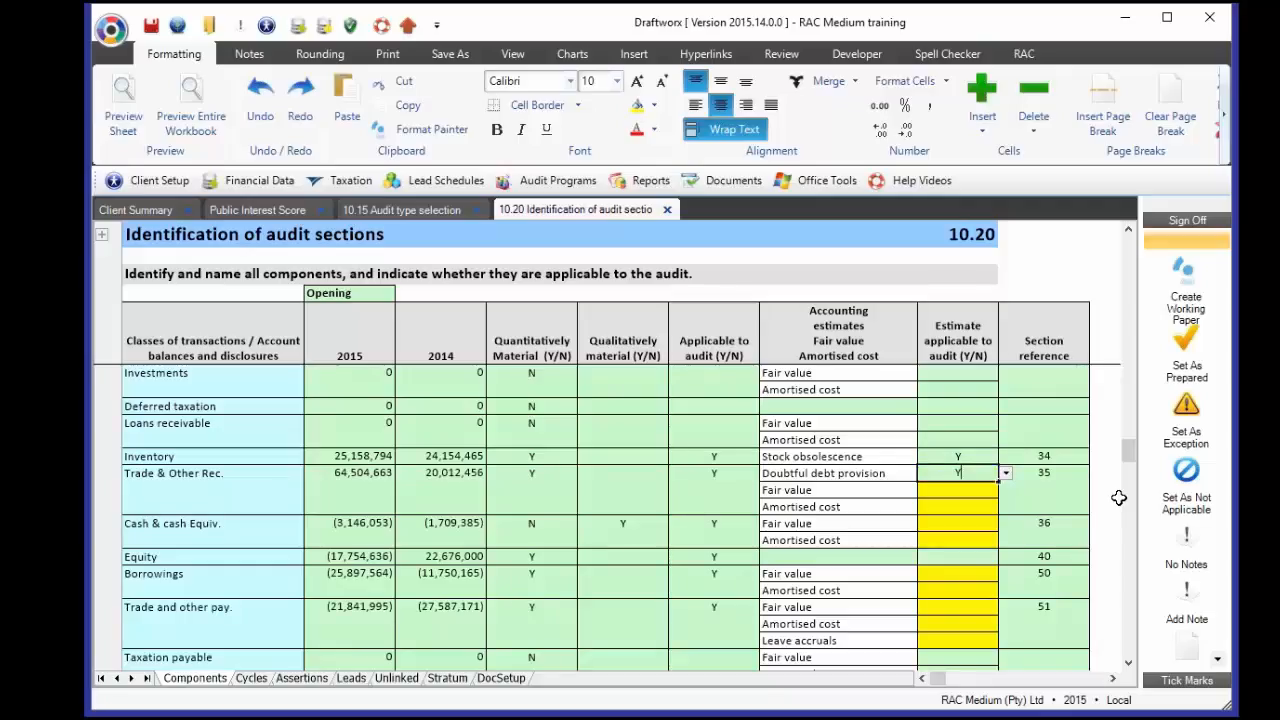
pyautogui.press('Return')
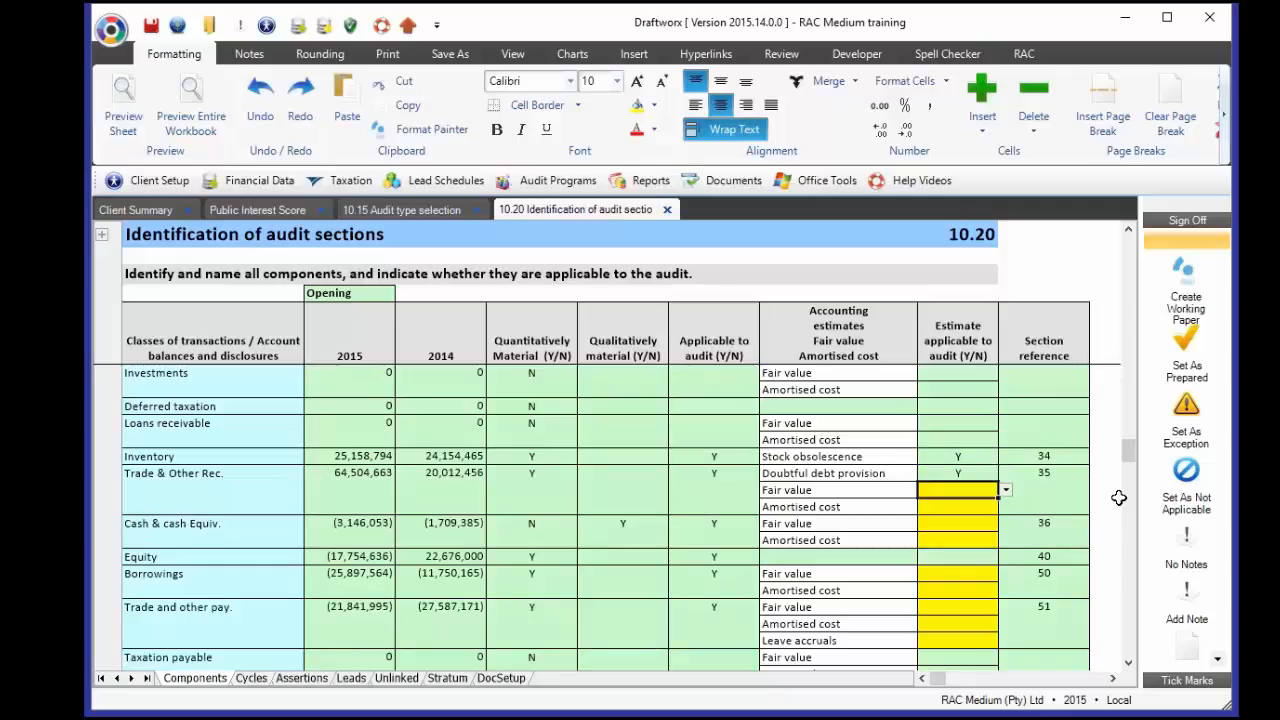
pyautogui.write('N')
pyautogui.press('Return')
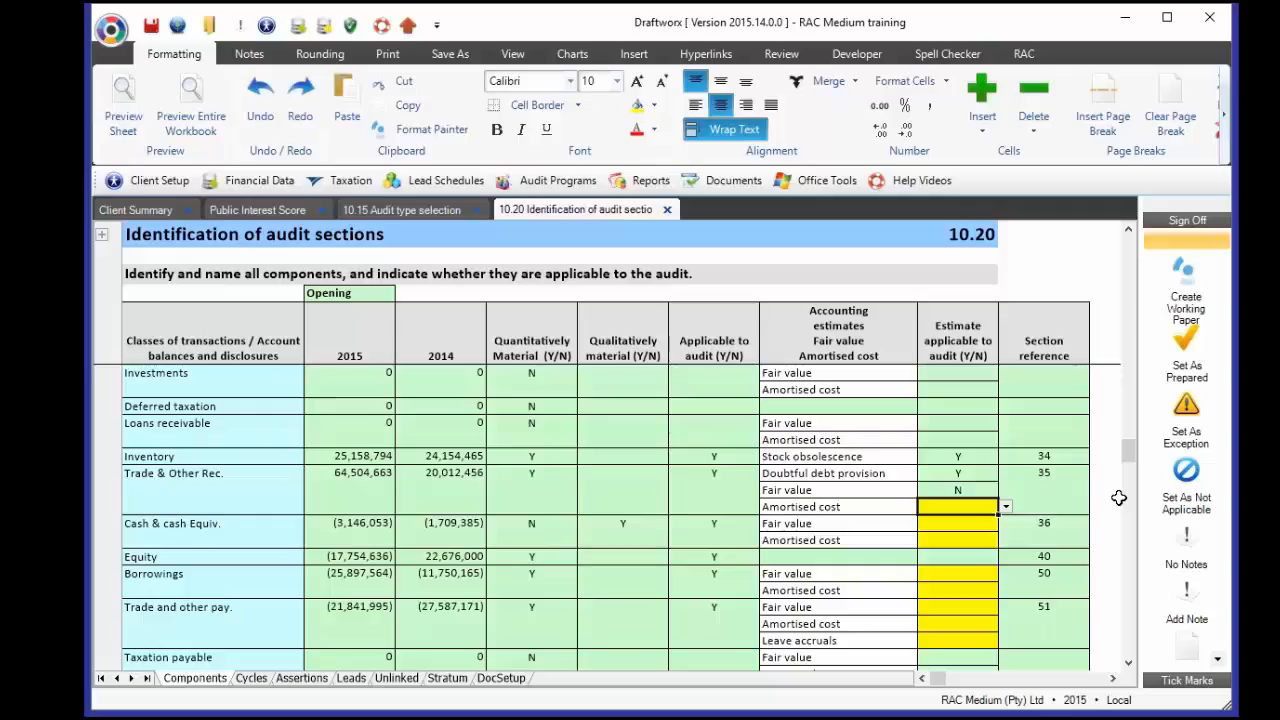
# - Answer Y for receivables amortised cost, Y for cash fair value and N for cash amortised cost
pyautogui.write('Y')
pyautogui.press('Return')
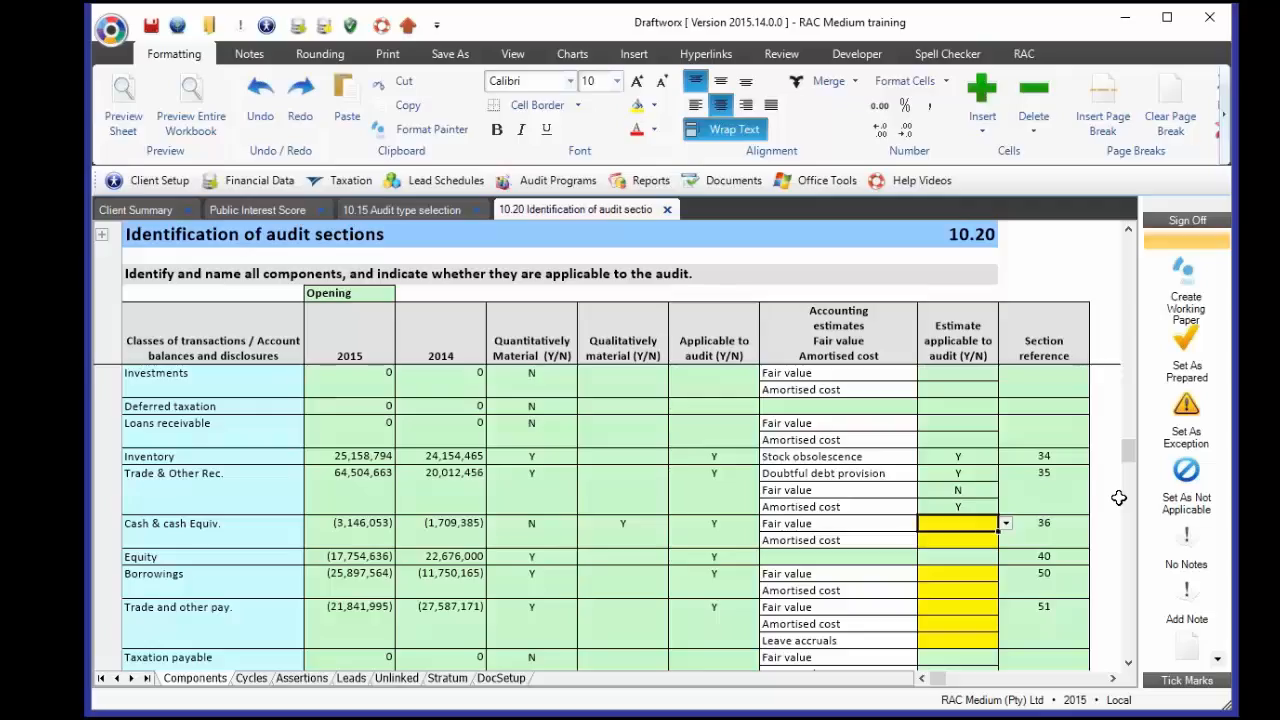
pyautogui.write('Y')
pyautogui.press('Return')
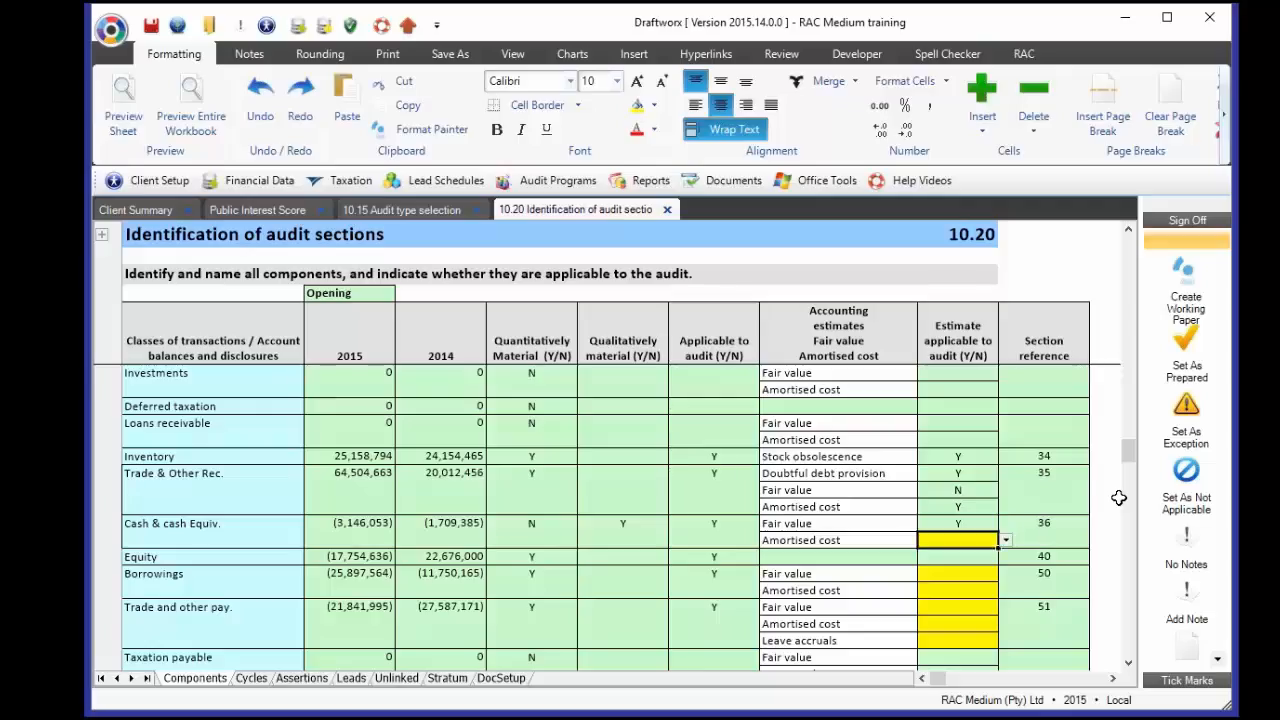
pyautogui.write('N')
pyautogui.press('Up')
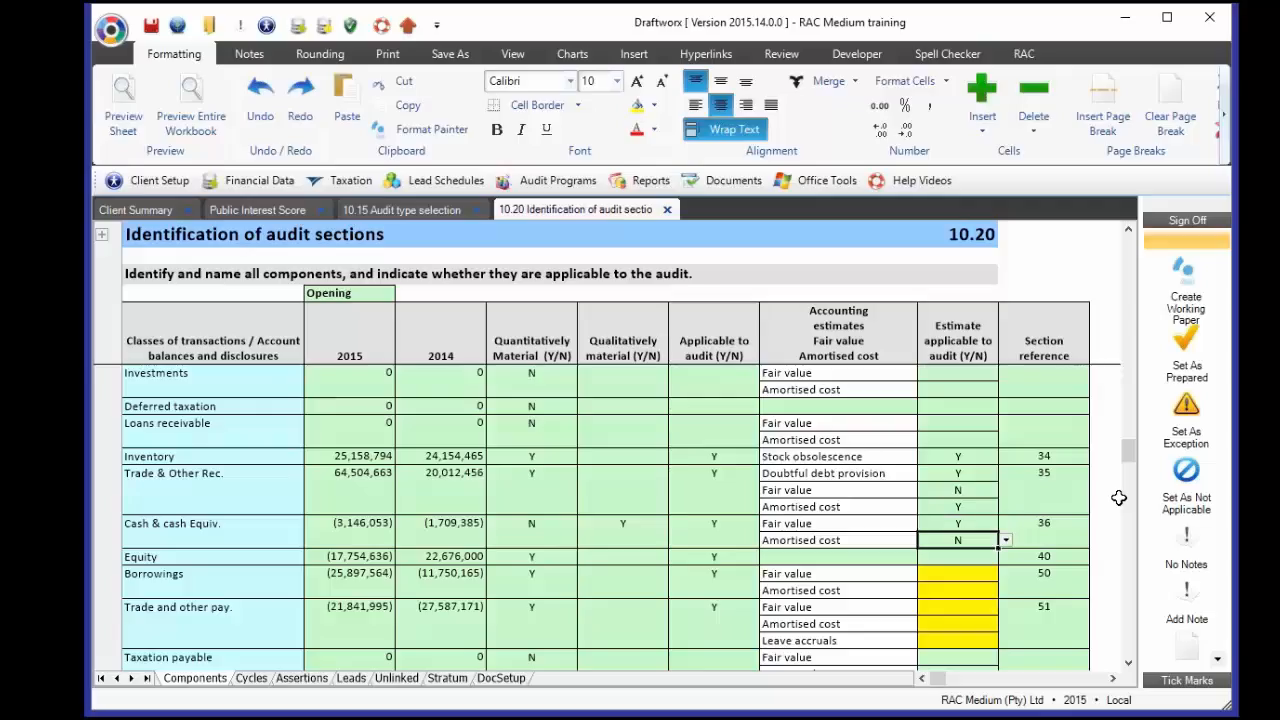
# - Answer Y for borrowings amortised cost and N for the other Borrowings estimate row
pyautogui.press('Down')
pyautogui.press('Down')
pyautogui.press('Down')
pyautogui.press('Down')
pyautogui.write('Y')
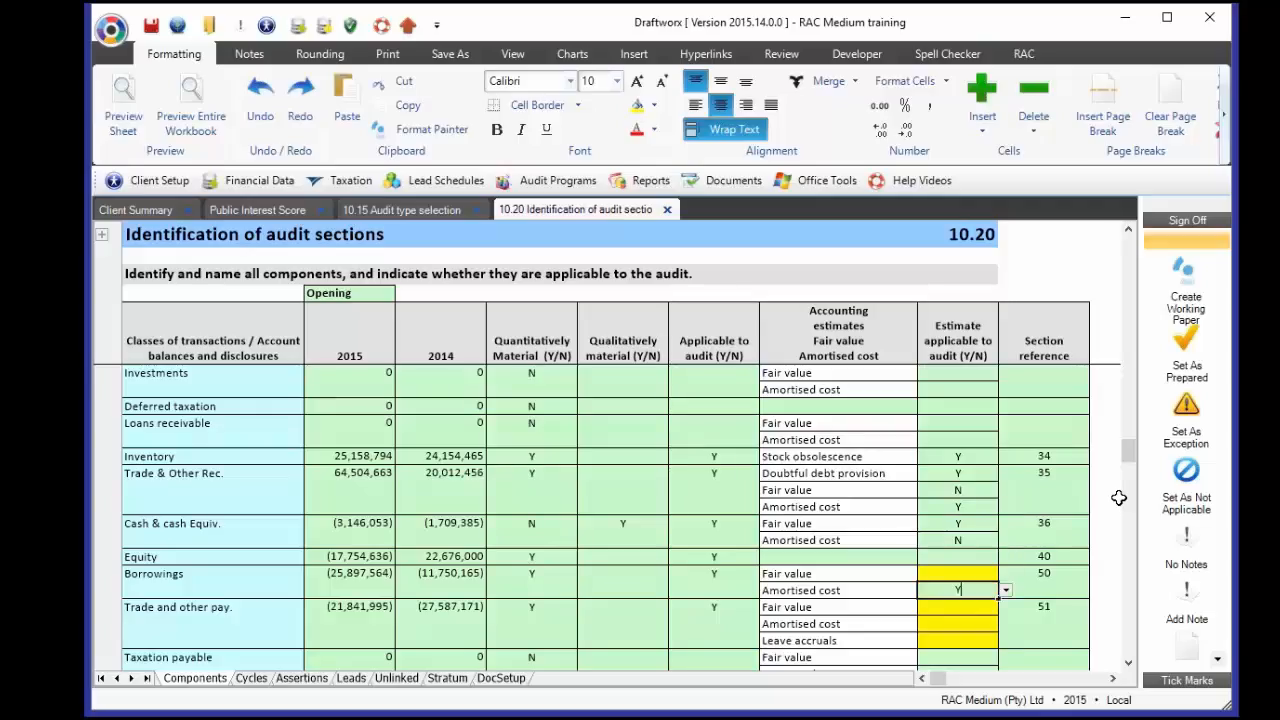
pyautogui.press('Up')
pyautogui.write('N')
pyautogui.press('Down')
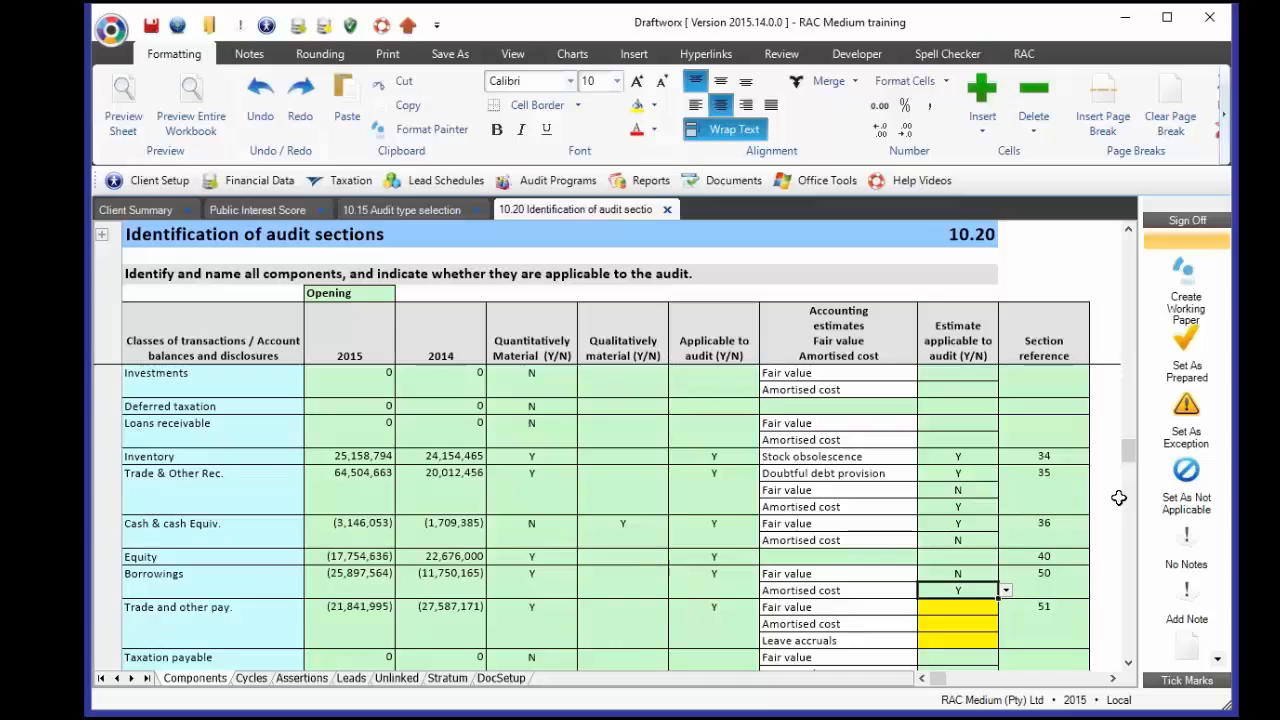
# - Answer N for trade payables fair value, Y for amortised cost, and Y for leave accruals
pyautogui.press('Return')
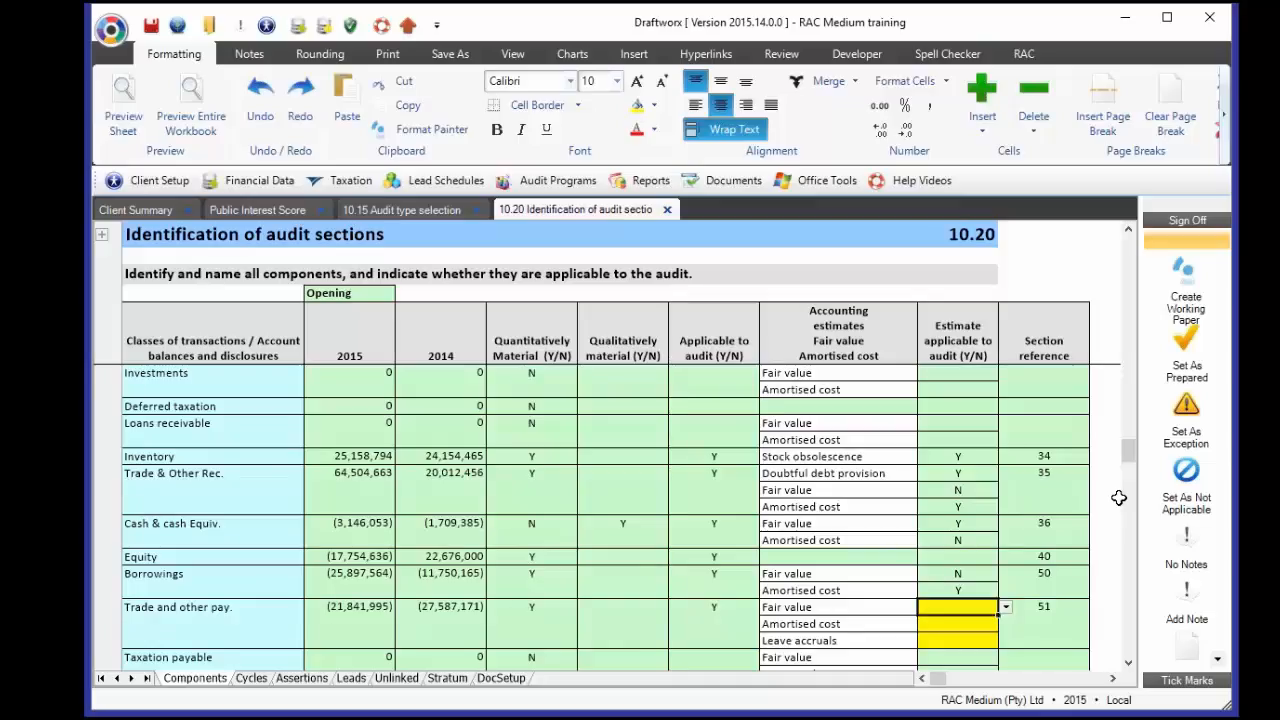
pyautogui.write('N')
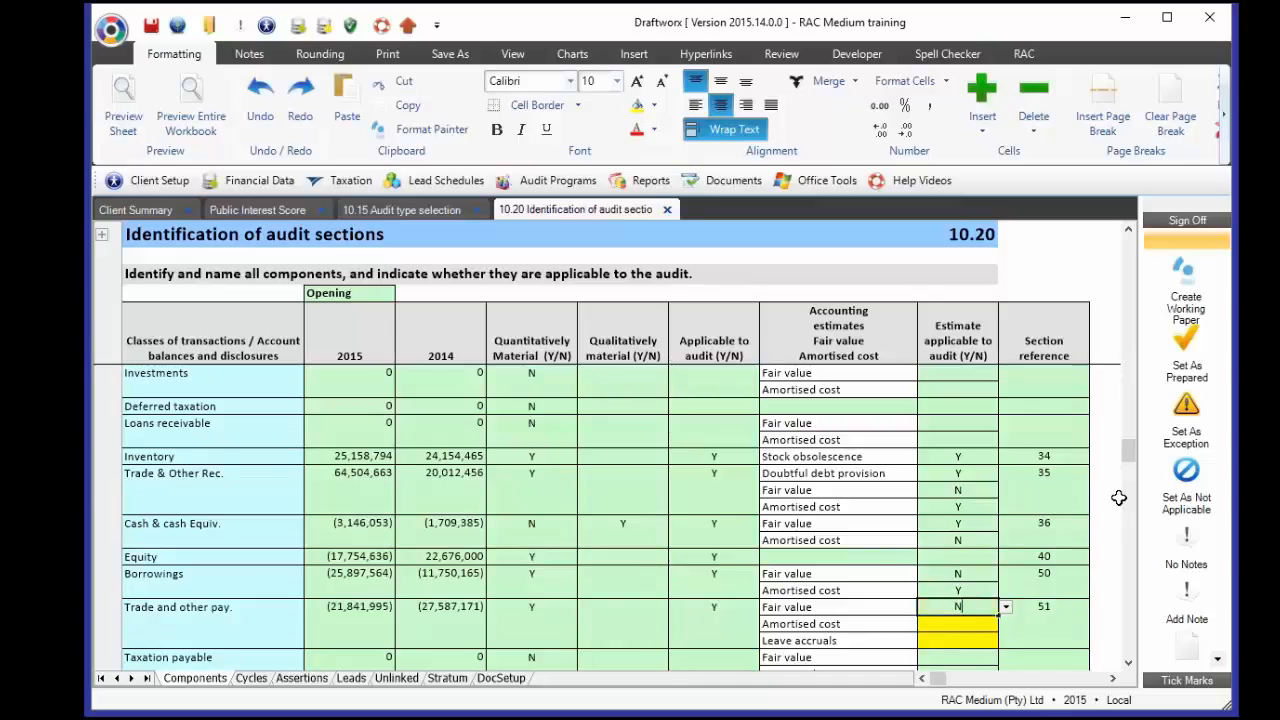
pyautogui.press('Return')
pyautogui.write('Y')
pyautogui.press('Return')
pyautogui.write('Y')
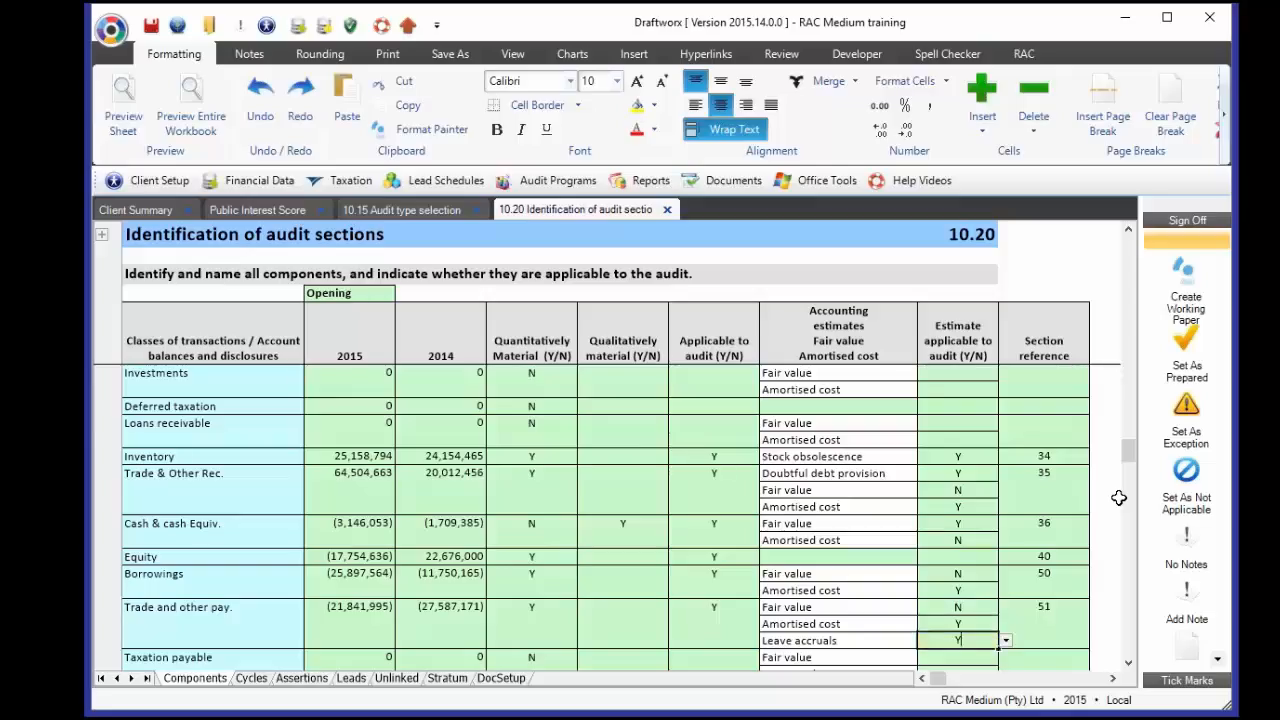
pyautogui.press('Return')
pyautogui.scroll(-10, 1014, 563)
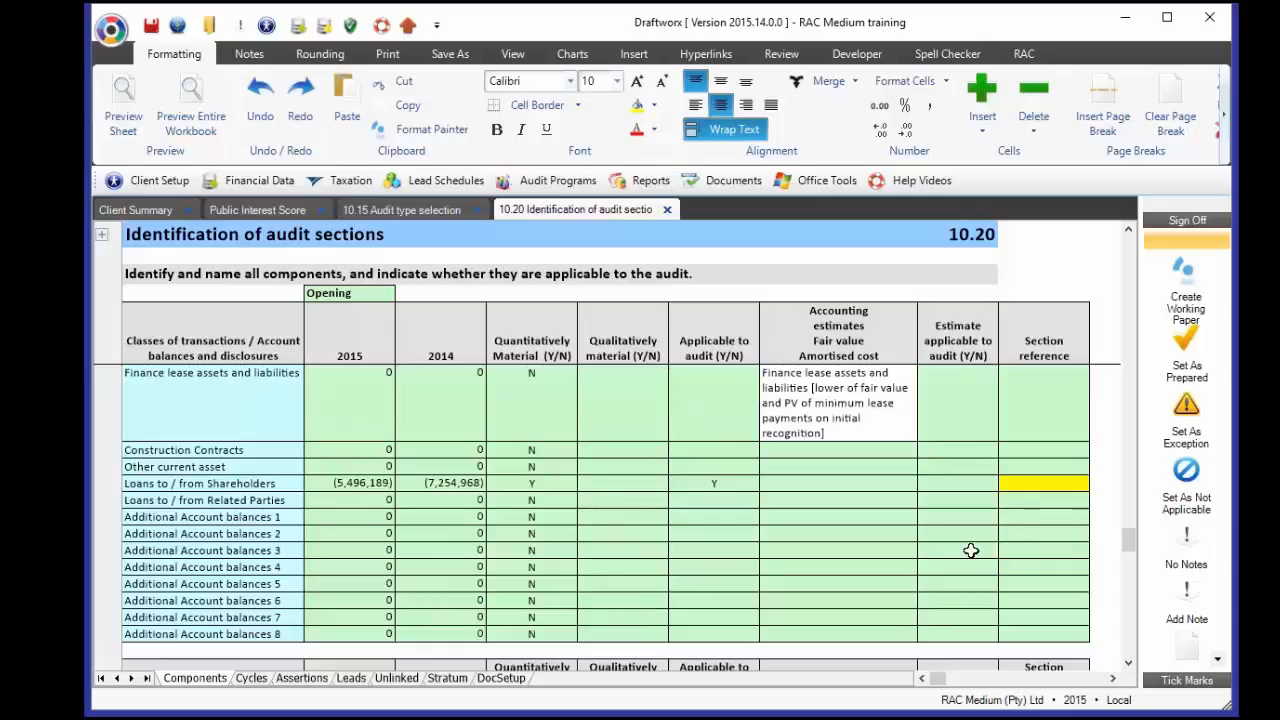
pyautogui.click(1038, 487)
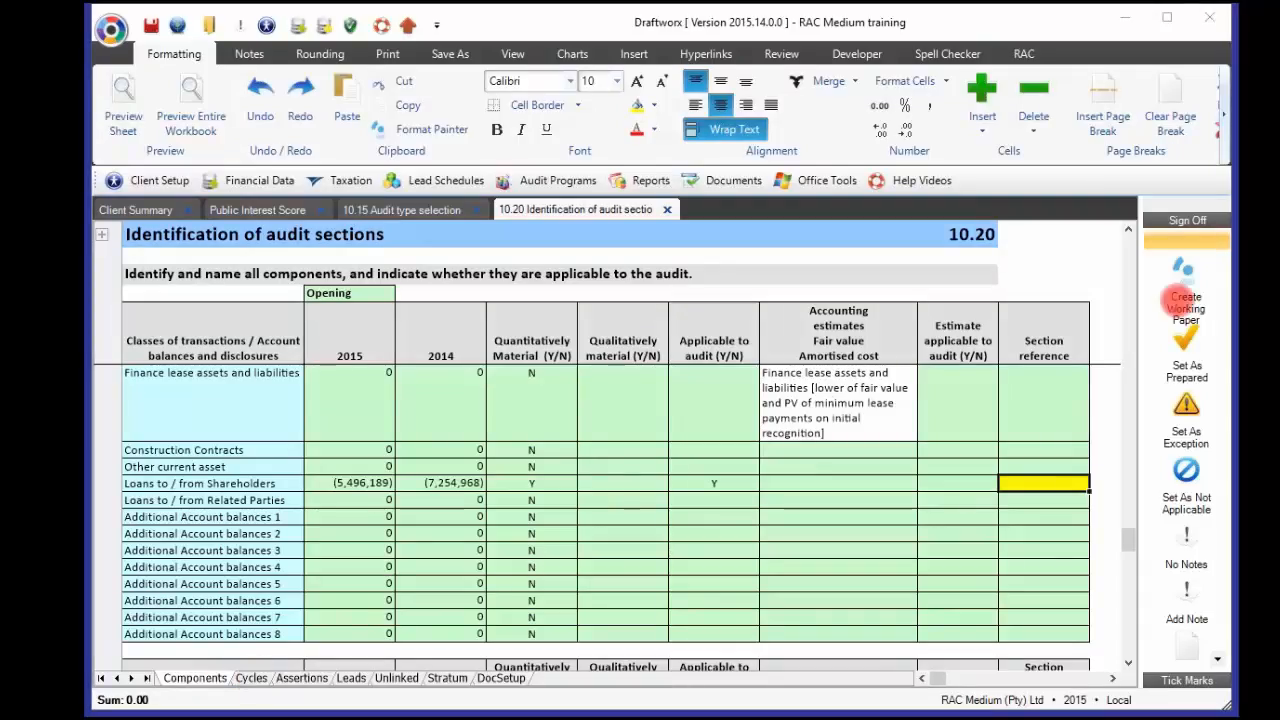
# - On the Cycles sheet, review the unallocated-components line and the empty Intangible Assets area
pyautogui.click(251, 678)
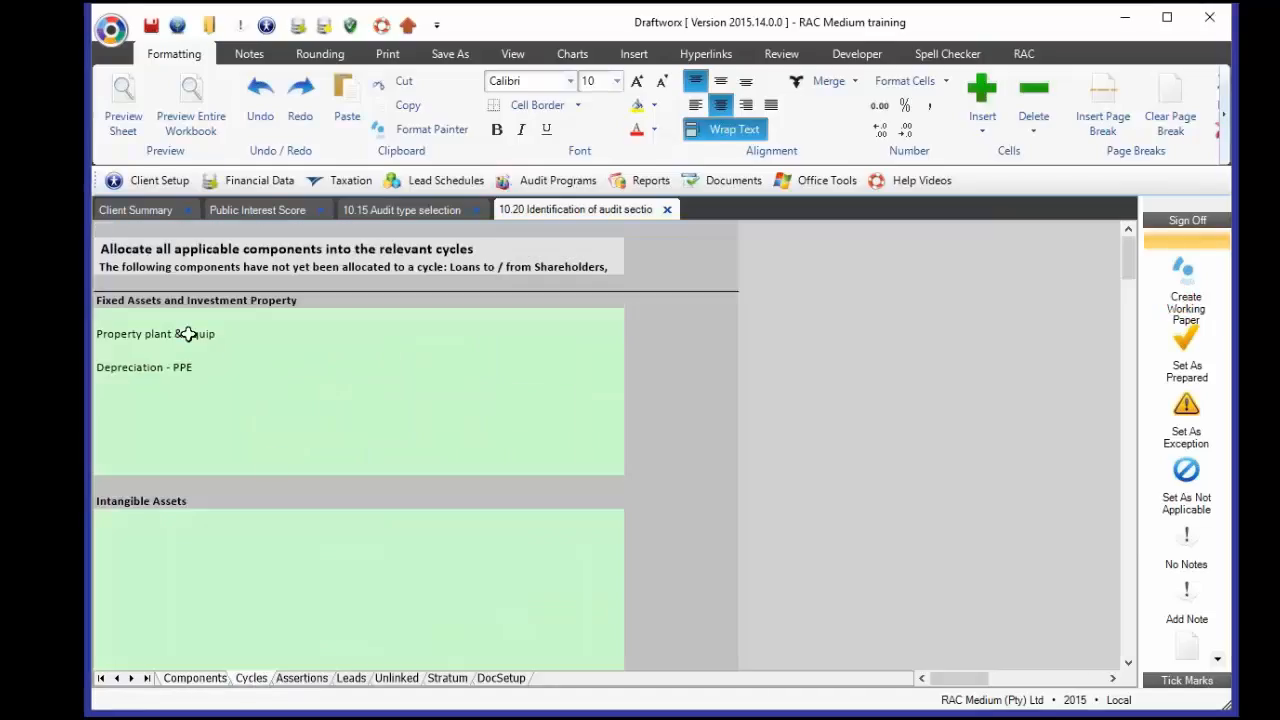
pyautogui.click(172, 270)
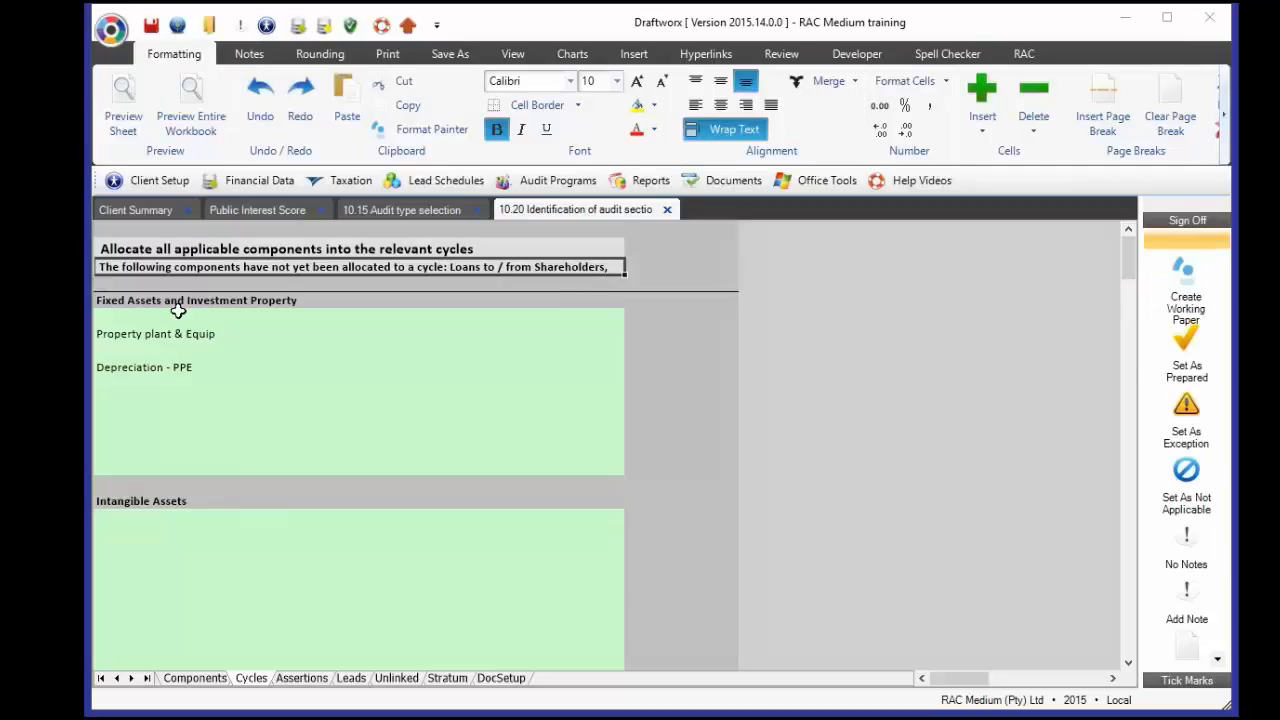
pyautogui.scroll(-3, 178, 311)
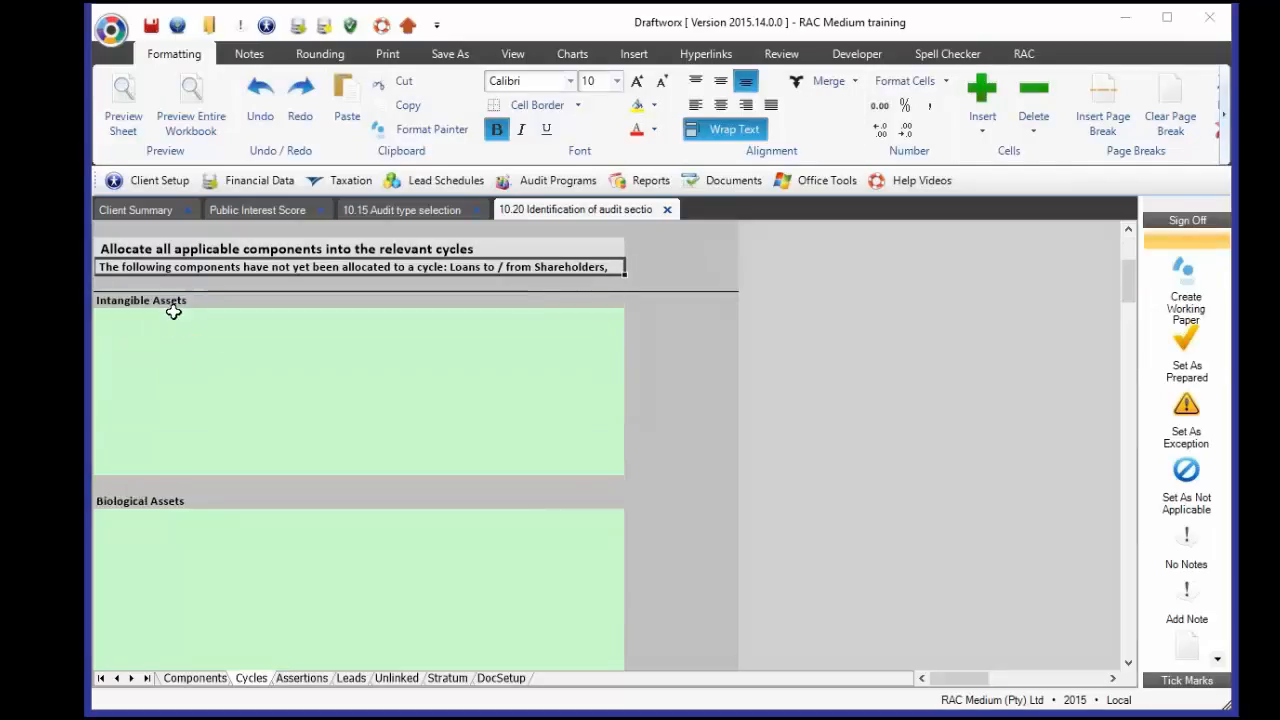
pyautogui.moveTo(173, 312); pyautogui.dragTo(169, 455)
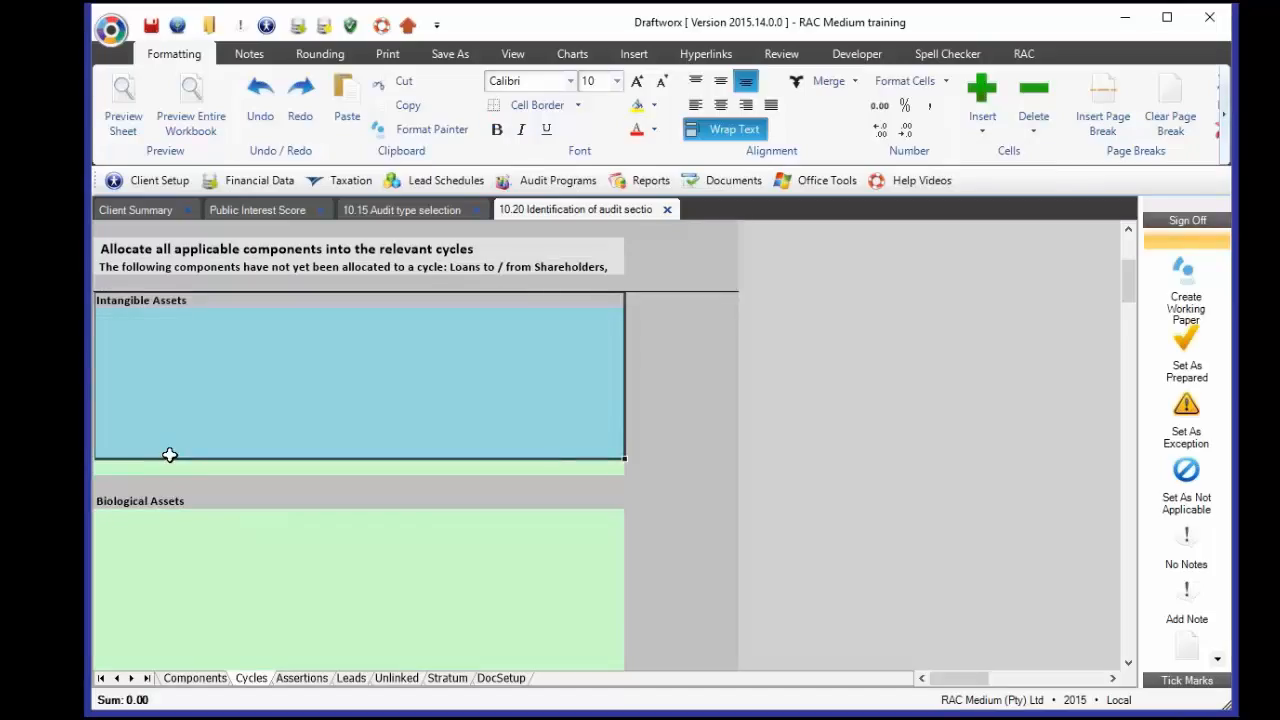
# - Allocate Loans to / from Shareholders to an empty row in the Borrowings cycle
pyautogui.scroll(-3, 169, 455)
pyautogui.scroll(-3, 174, 351)
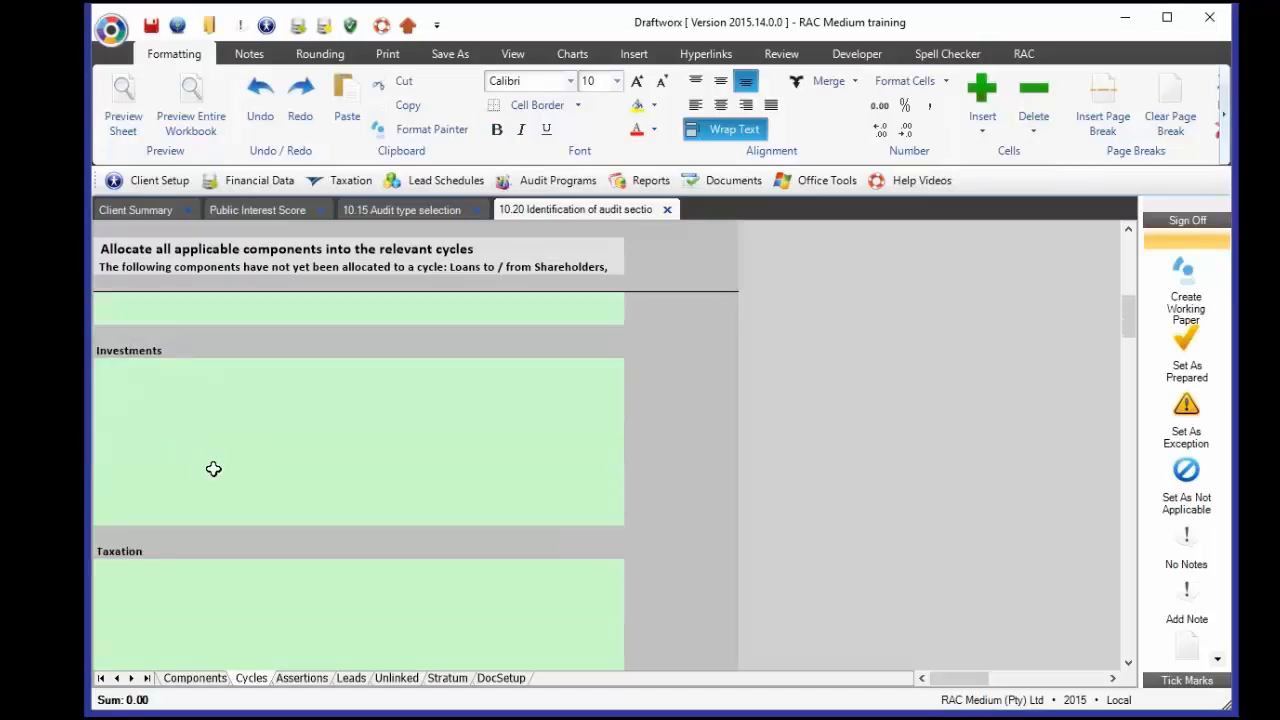
pyautogui.scroll(-8, 213, 469)
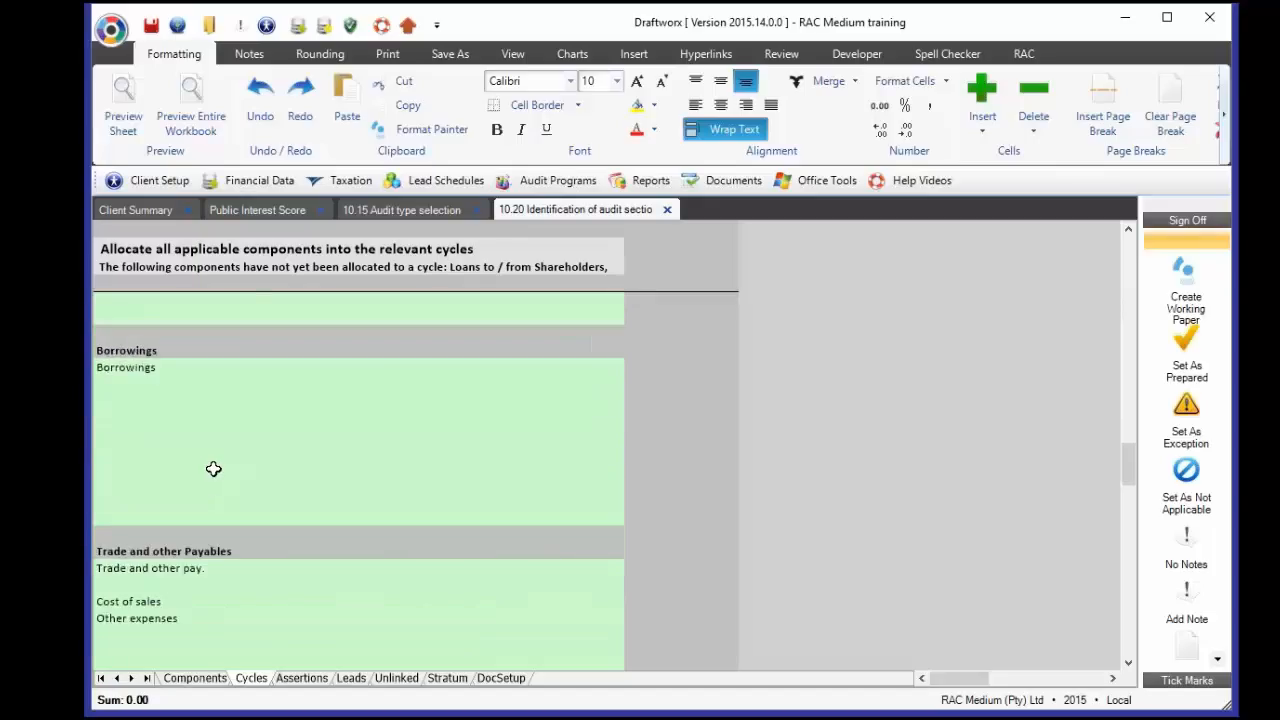
pyautogui.click(182, 413)
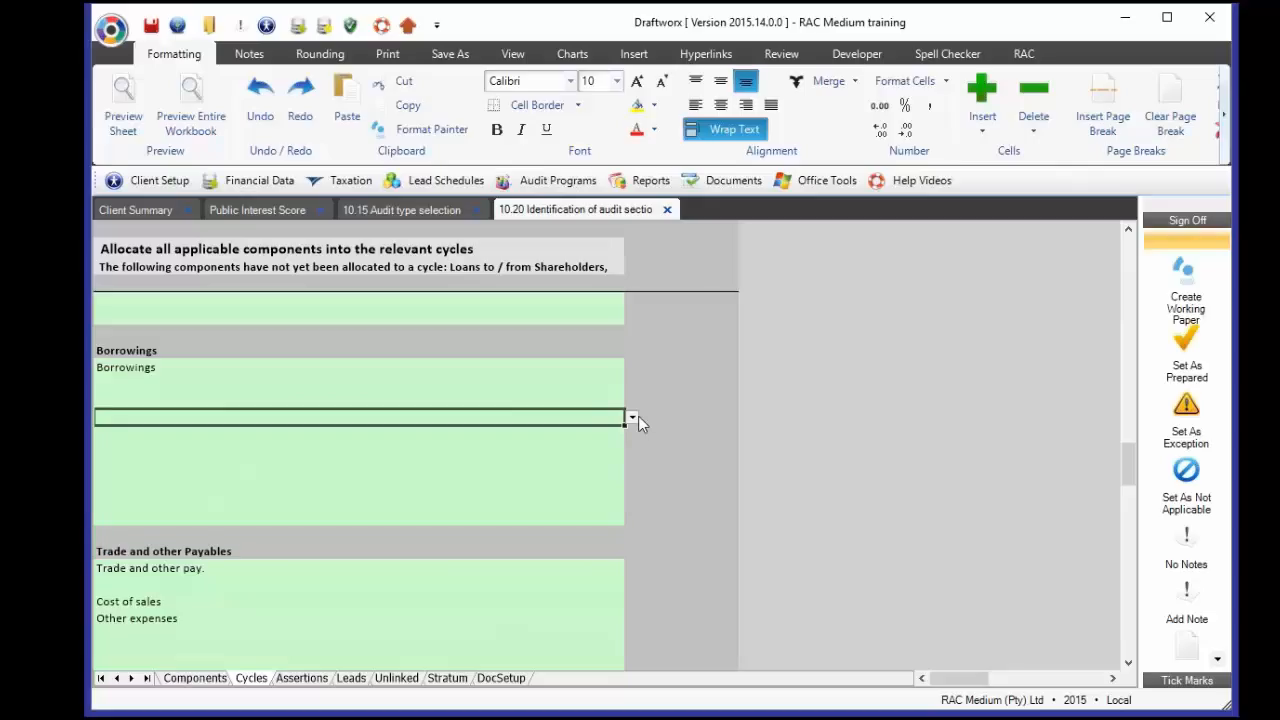
pyautogui.click(630, 418)
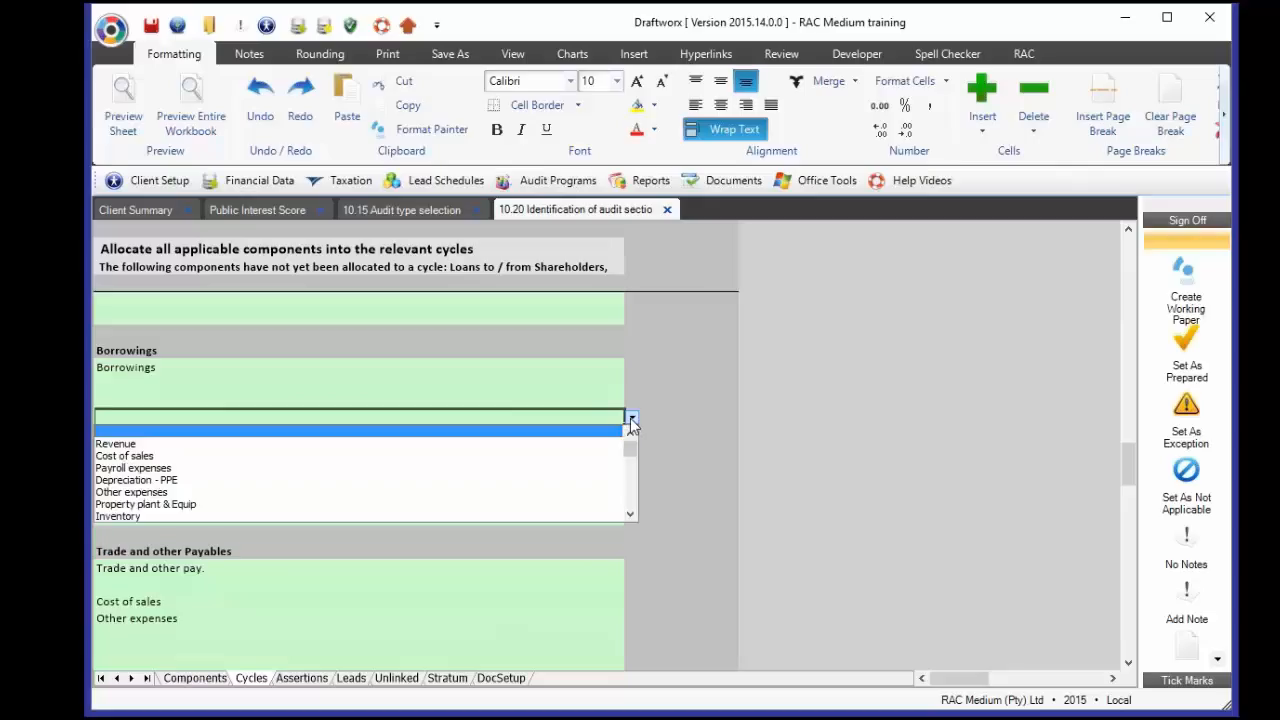
pyautogui.moveTo(631, 452); pyautogui.dragTo(628, 459)
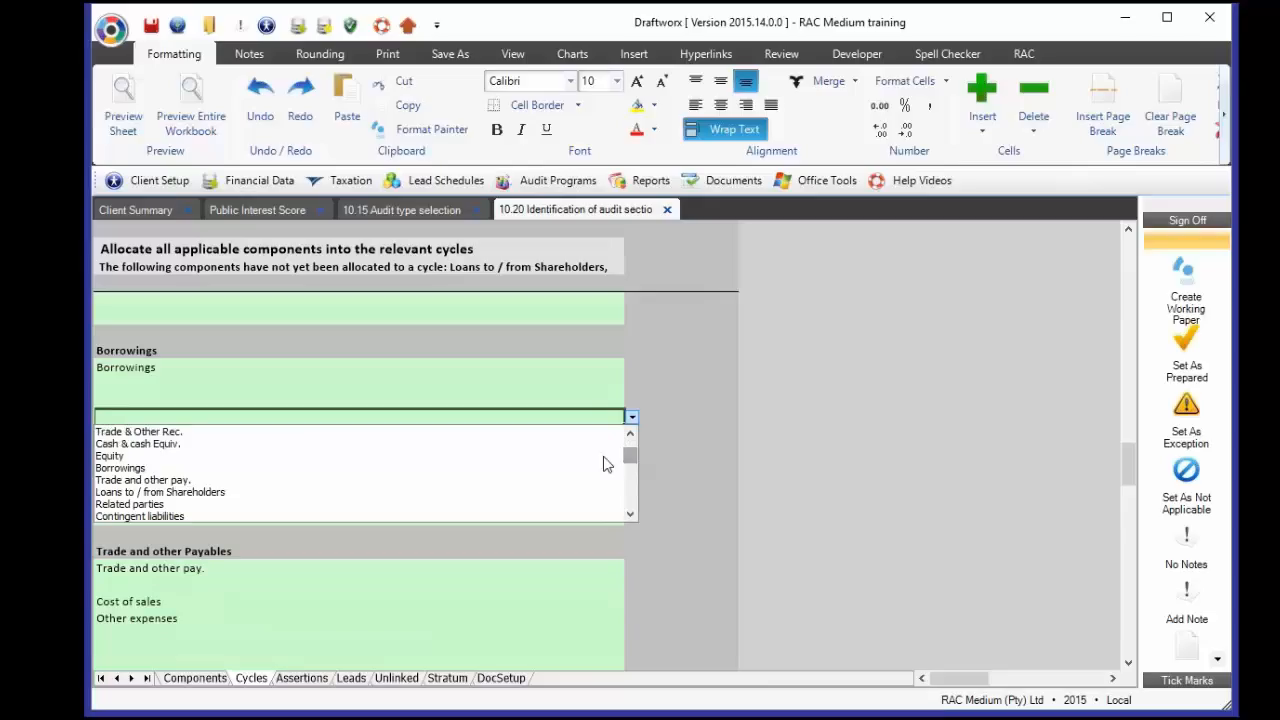
pyautogui.click(160, 492)
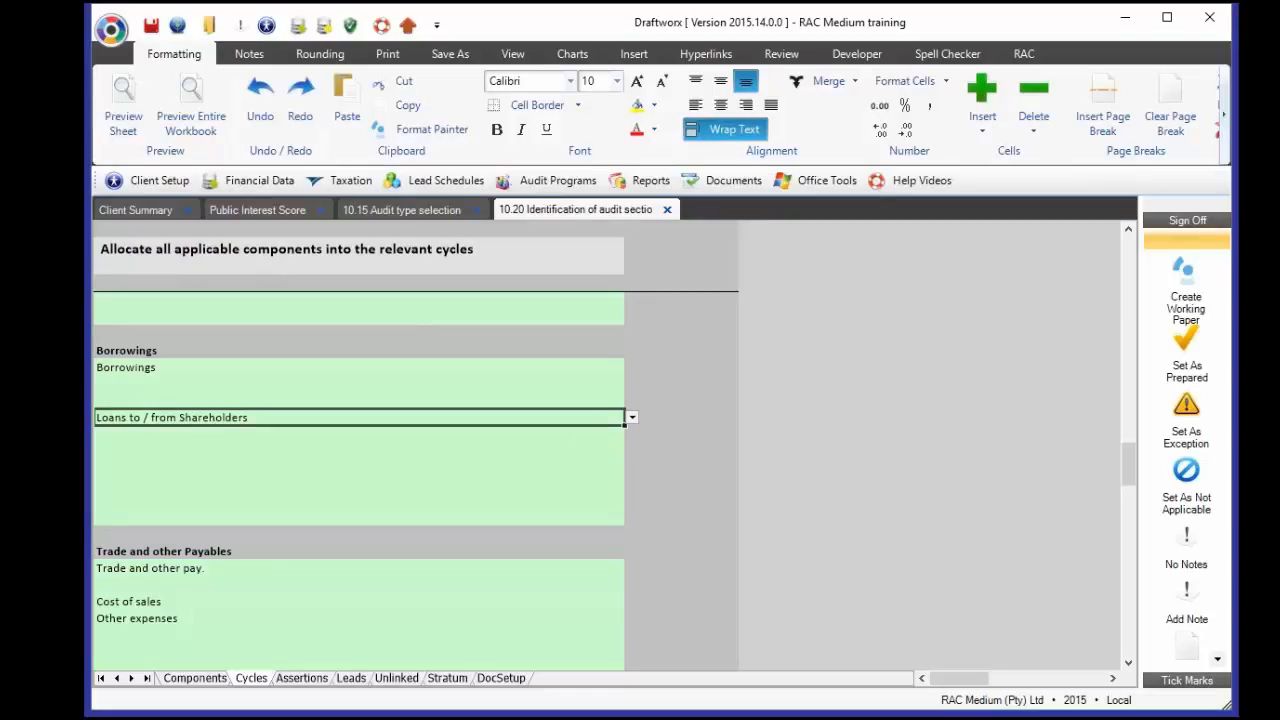
pyautogui.click(136, 352)
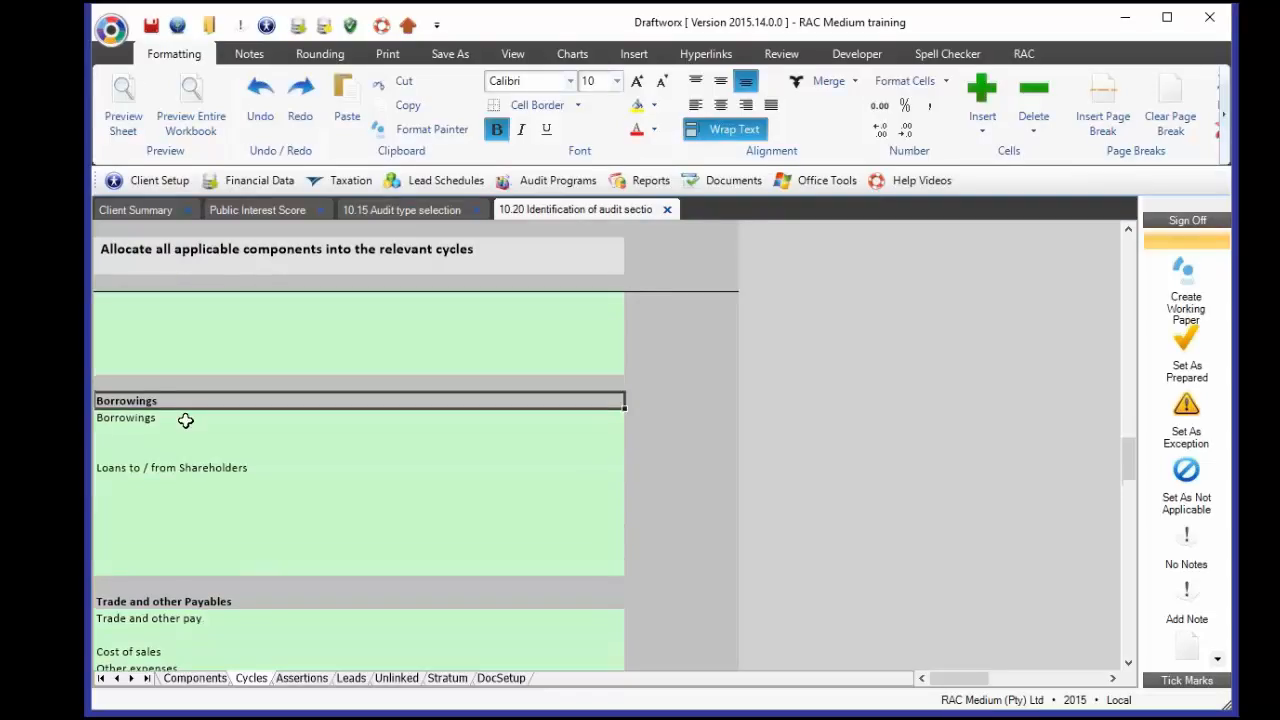
pyautogui.scroll(10, 185, 420)
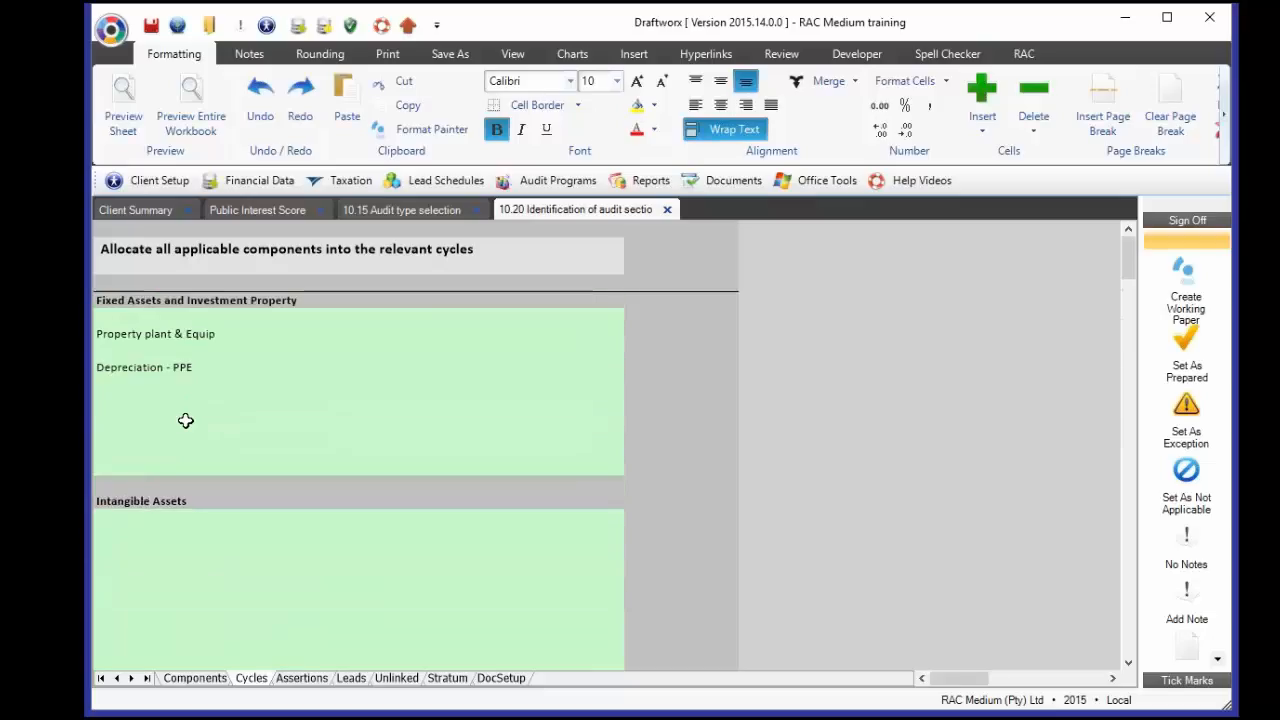
pyautogui.click(173, 301)
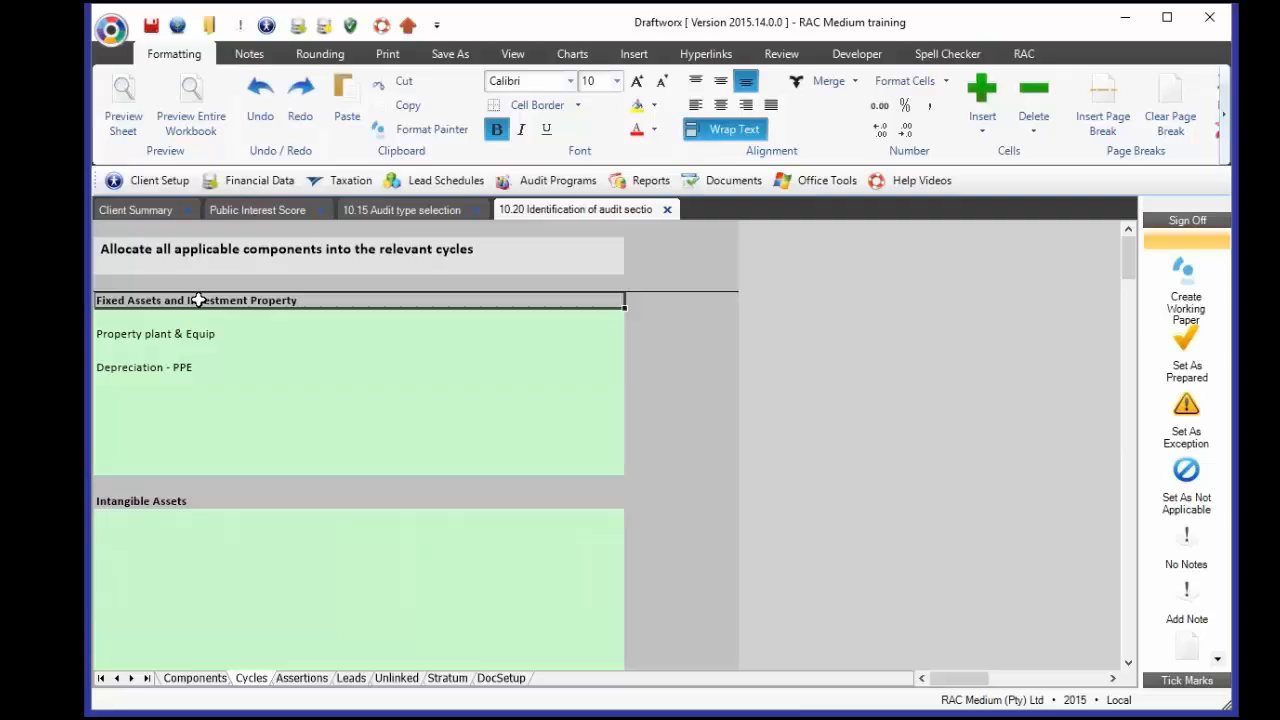
pyautogui.moveTo(1130, 258); pyautogui.dragTo(1149, 600)
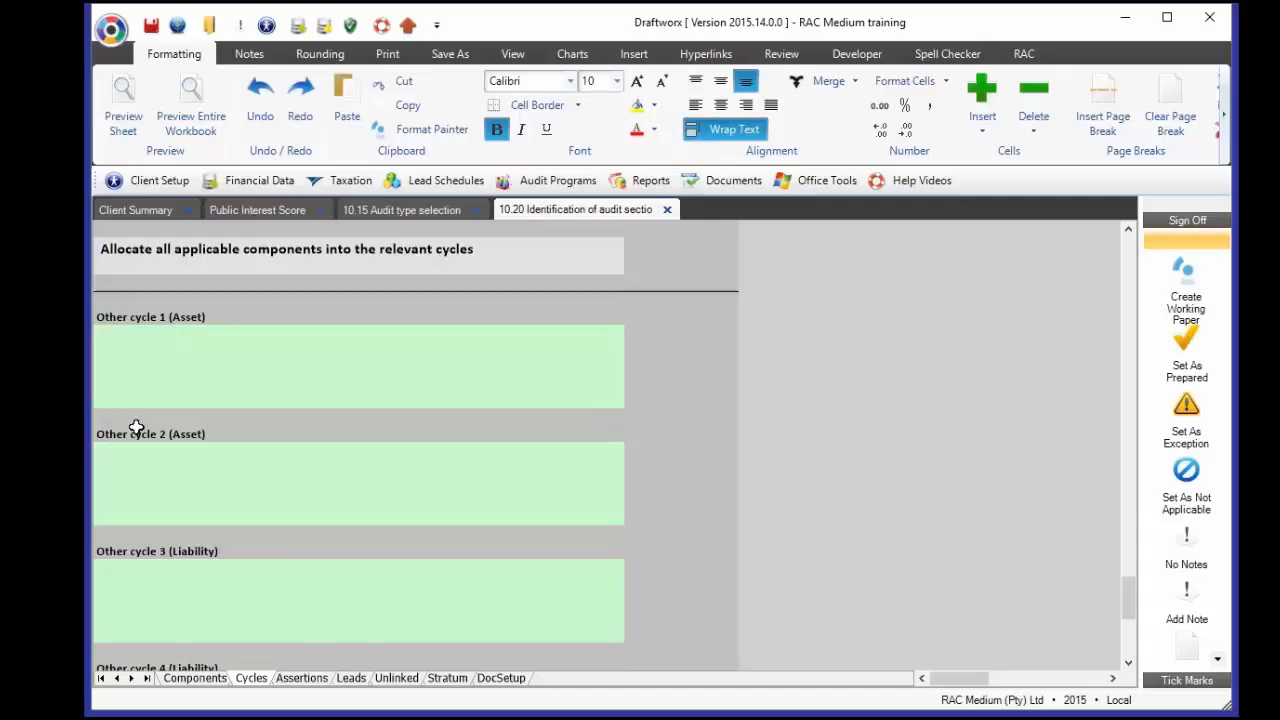
pyautogui.click(149, 321)
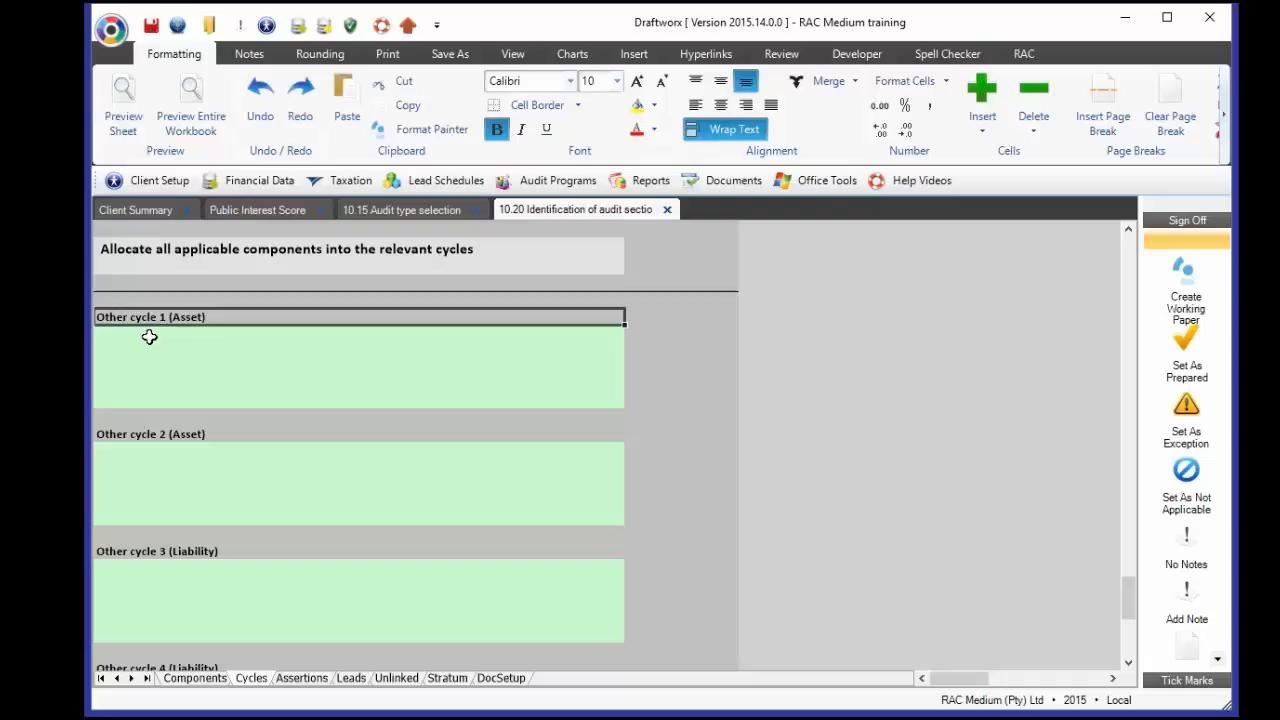
pyautogui.click(149, 337)
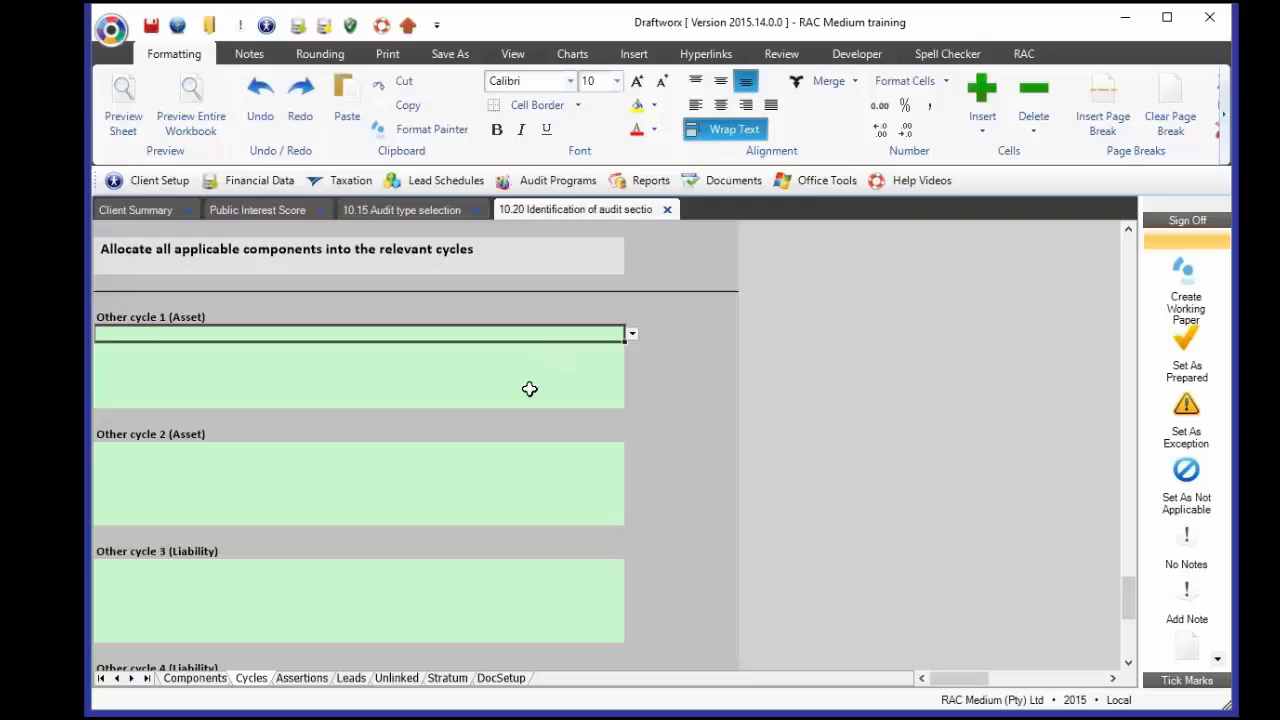
pyautogui.scroll(10, 529, 389)
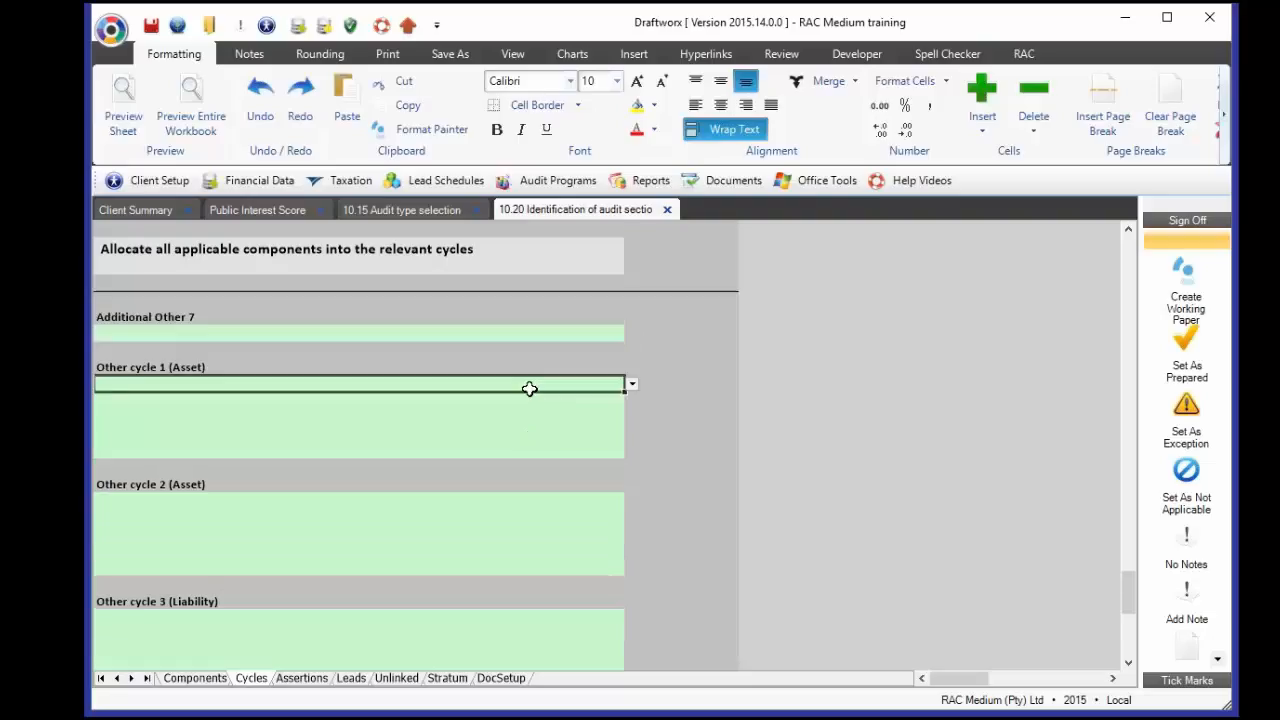
pyautogui.scroll(3, 529, 389)
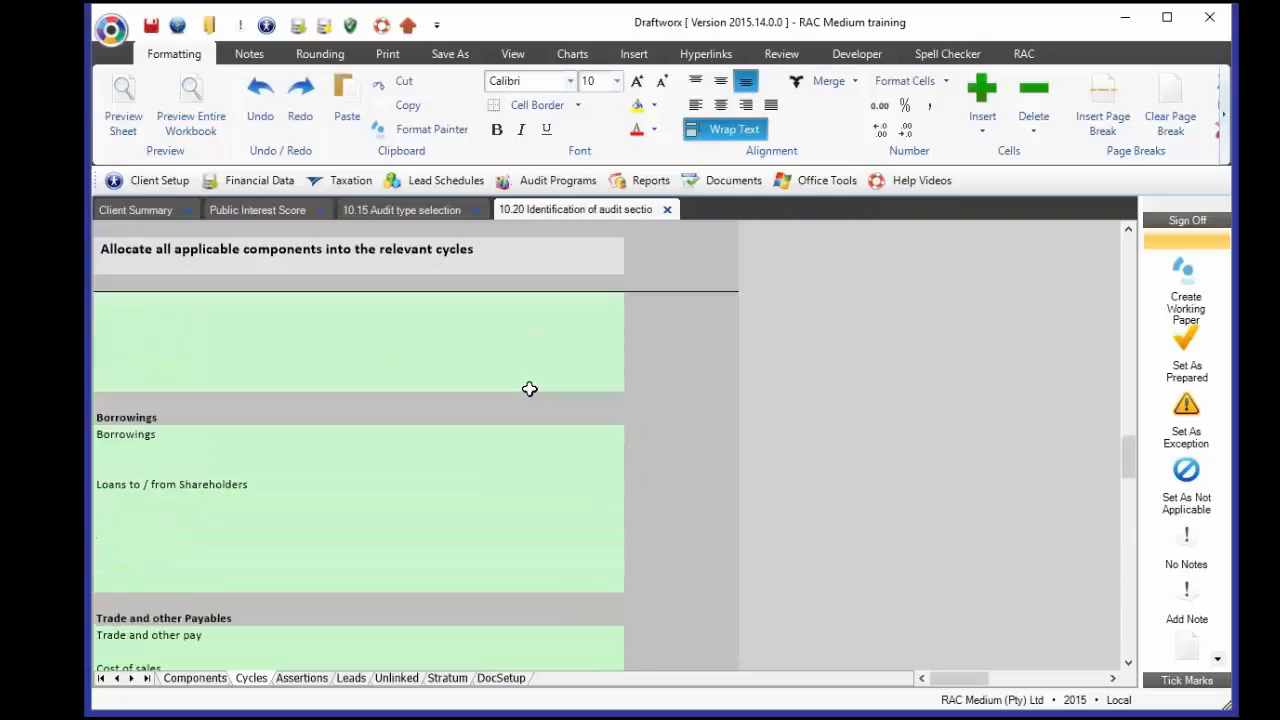
pyautogui.scroll(-1, 529, 389)
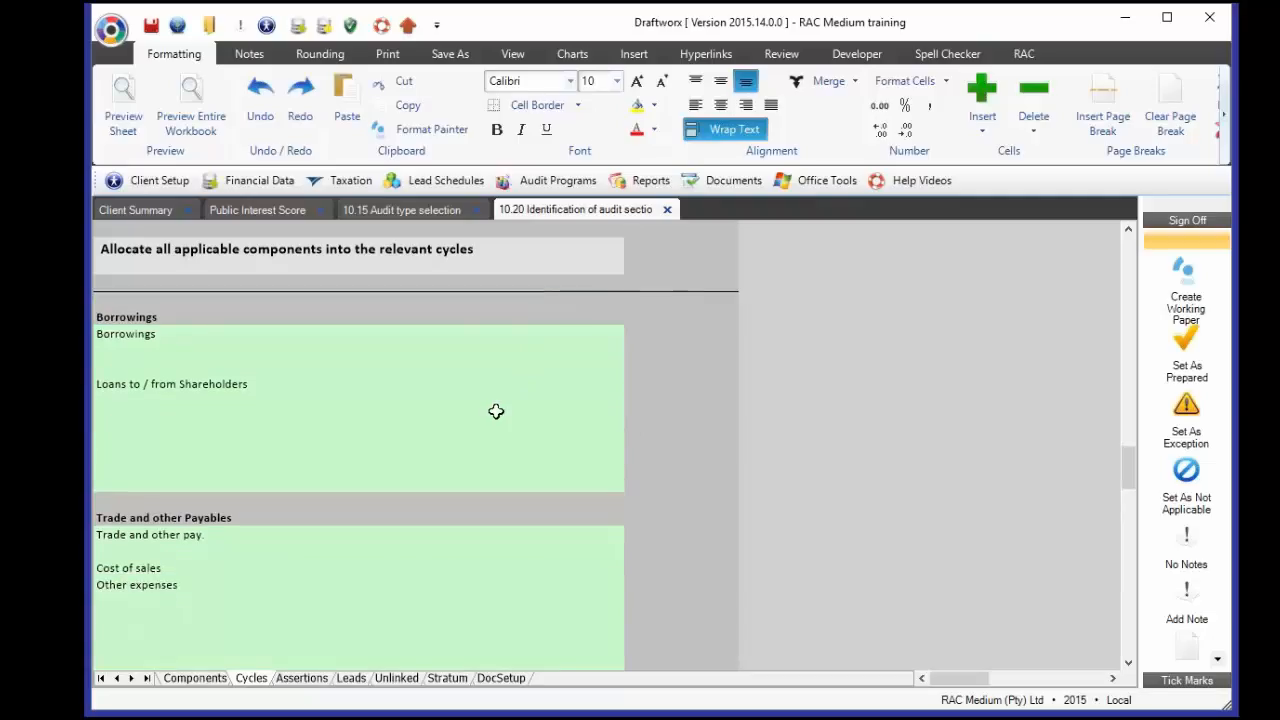
pyautogui.click(128, 567)
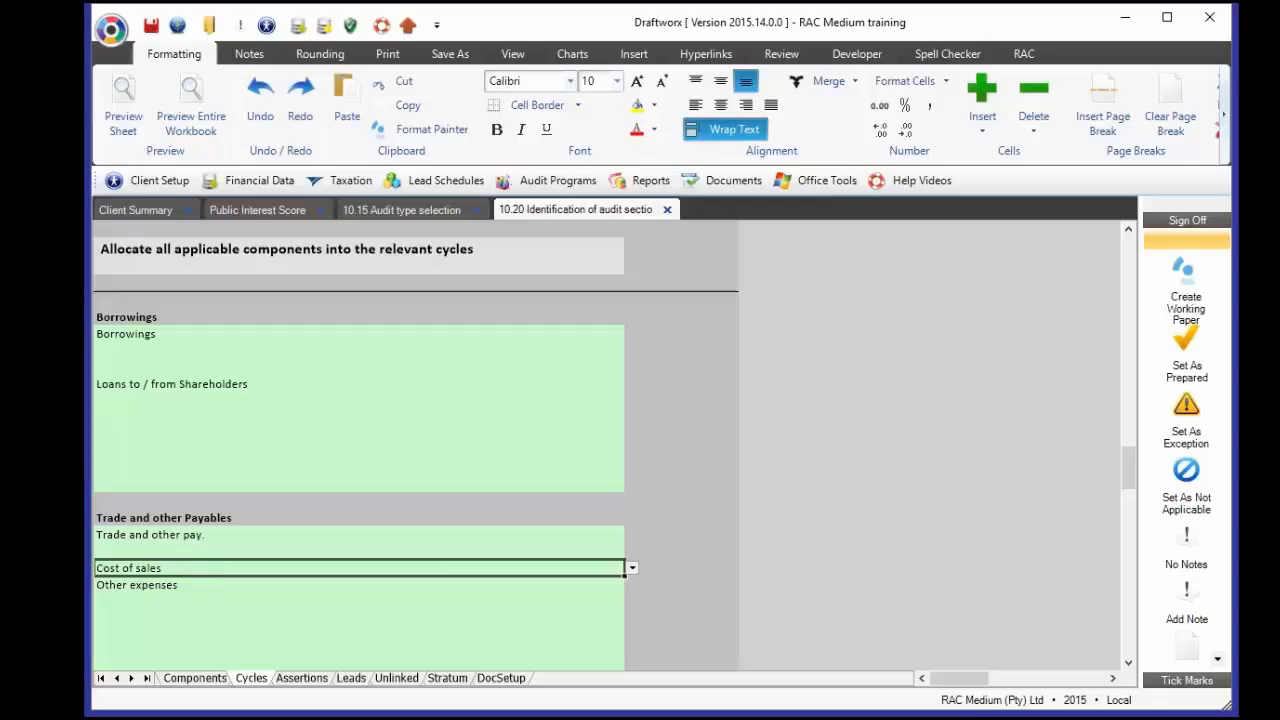
# - Log in with the workbook password and delete Cost of sales from Trade and other Payables
pyautogui.click(120, 35)
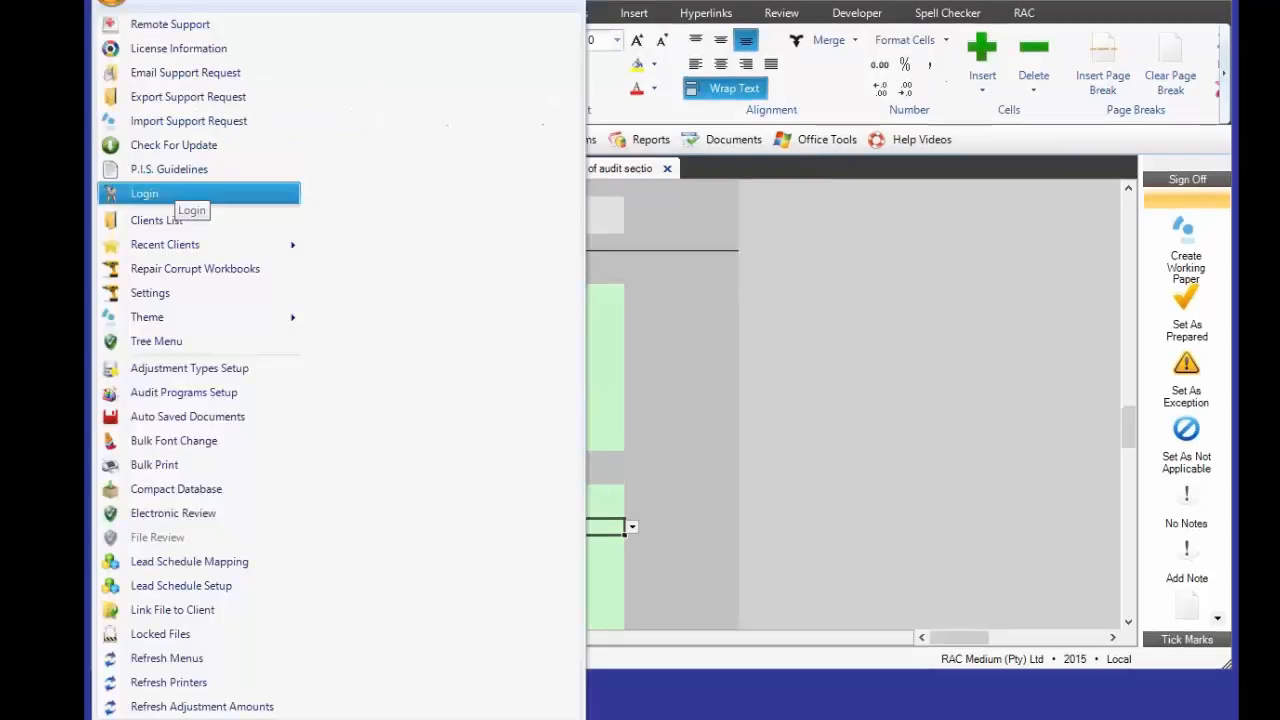
pyautogui.click(178, 195)
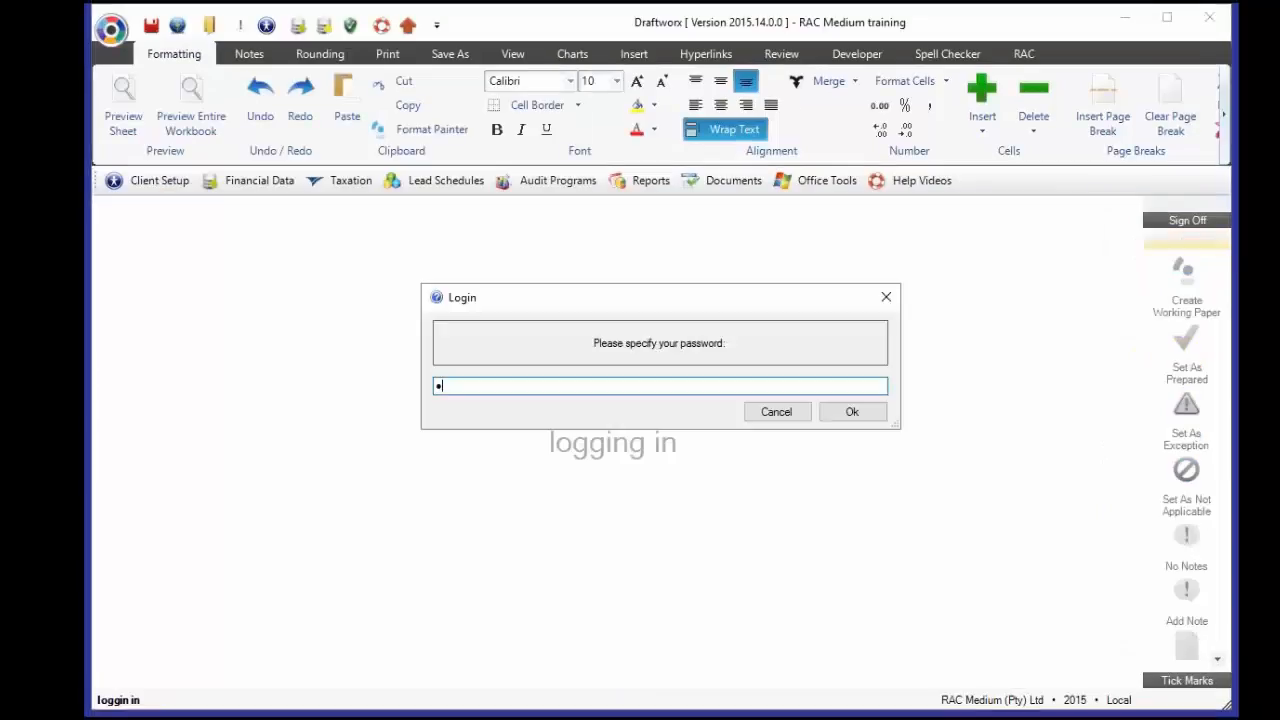
pyautogui.write('••••••••••')
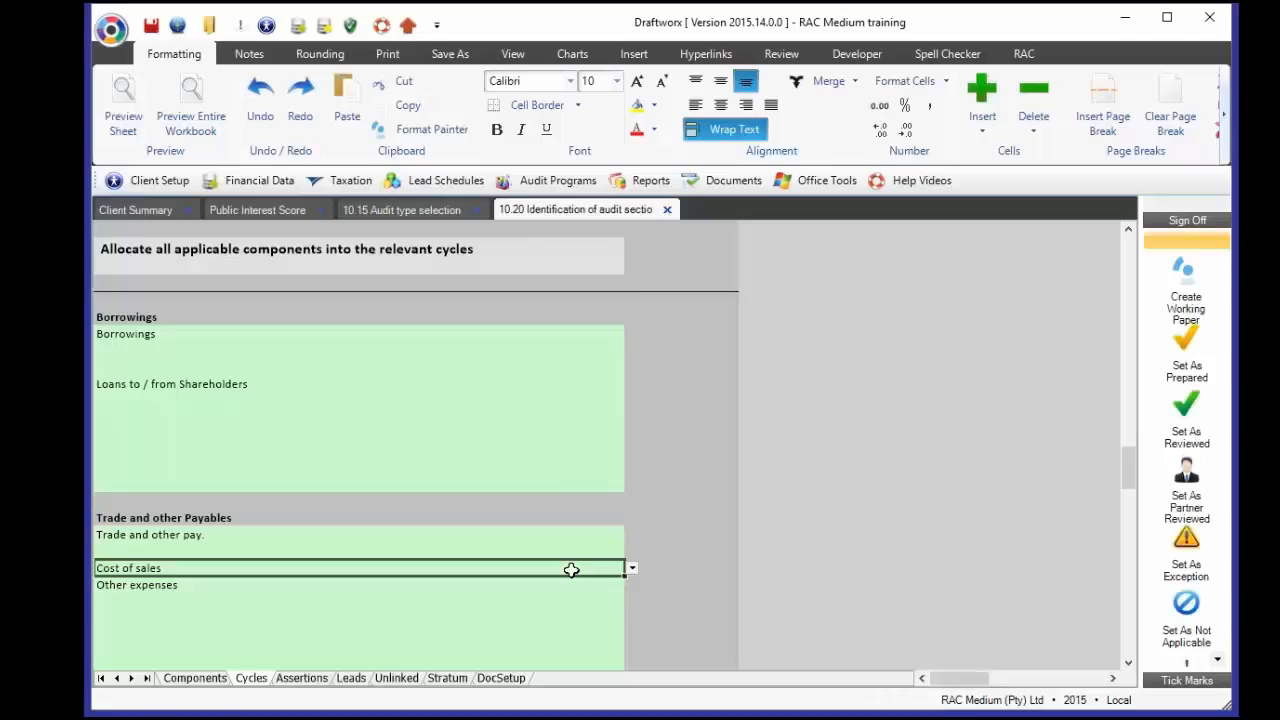
pyautogui.press('Delete')
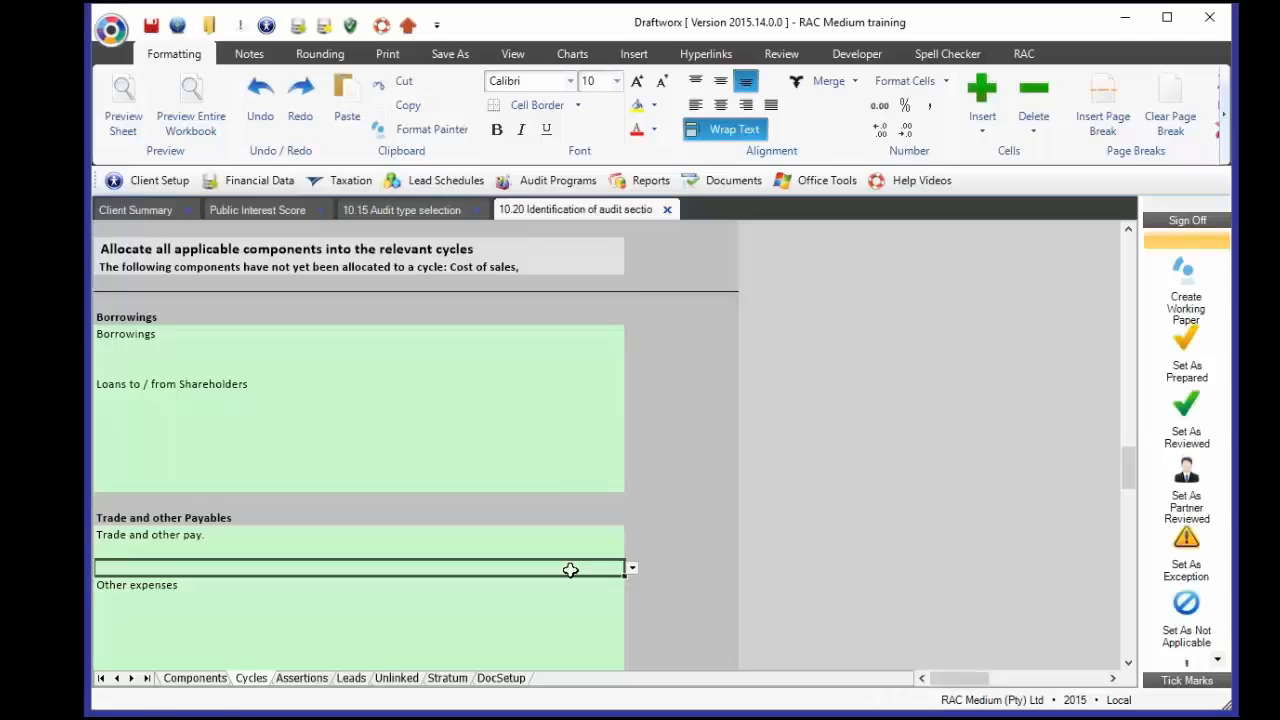
# - Put Cost of sales in the empty row under Inventory, leaving the unallocated warning empty
pyautogui.click(496, 268)
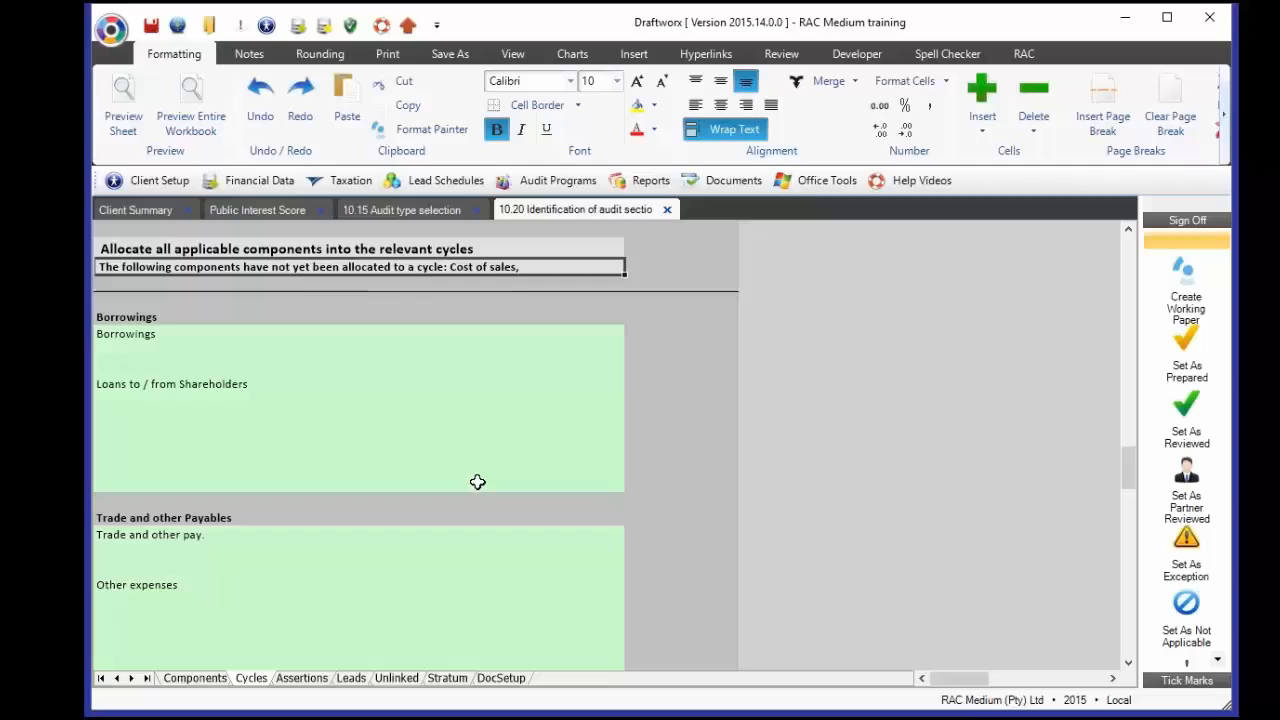
pyautogui.scroll(5, 477, 482)
pyautogui.scroll(5, 477, 482)
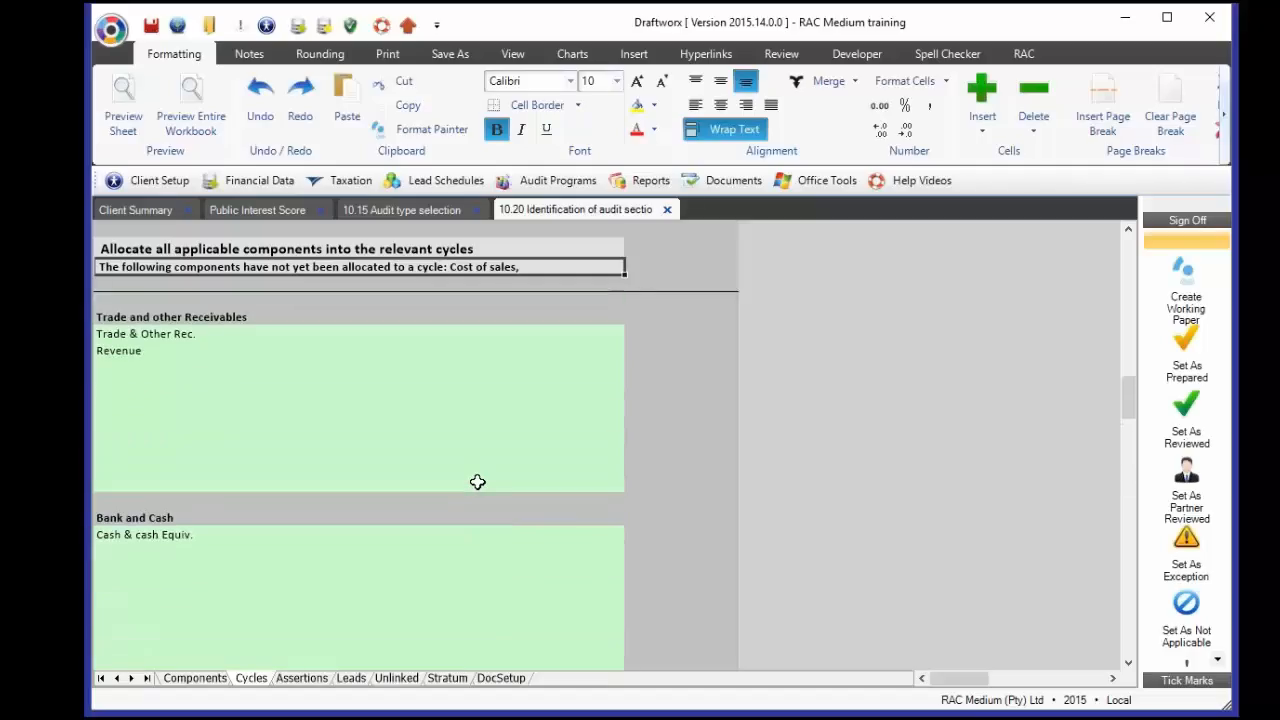
pyautogui.click(357, 367)
pyautogui.click(631, 366)
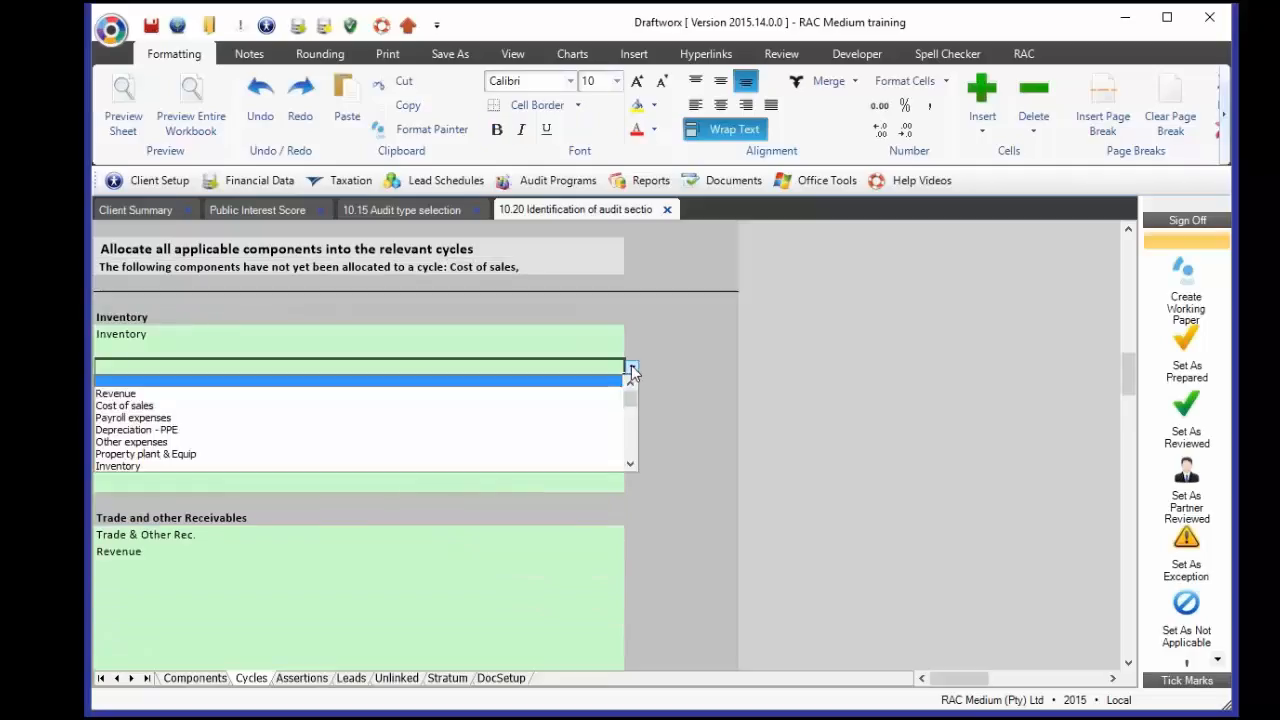
pyautogui.click(130, 405)
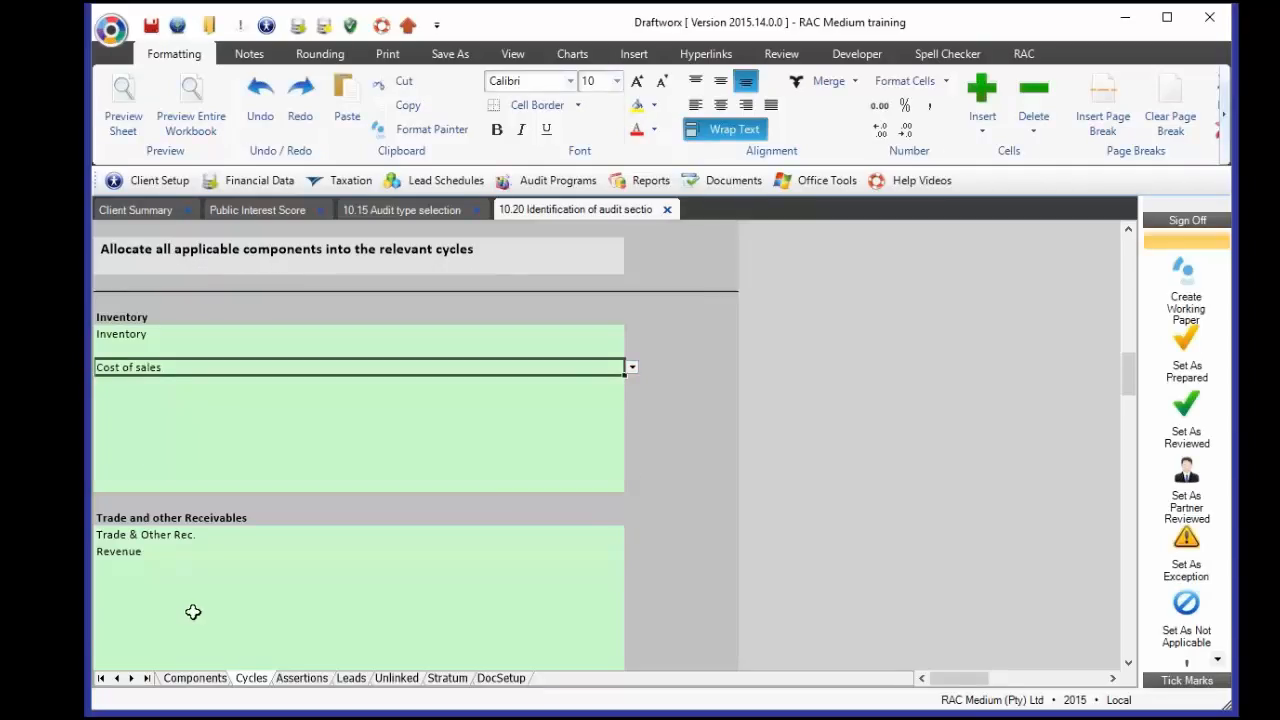
pyautogui.click(289, 272)
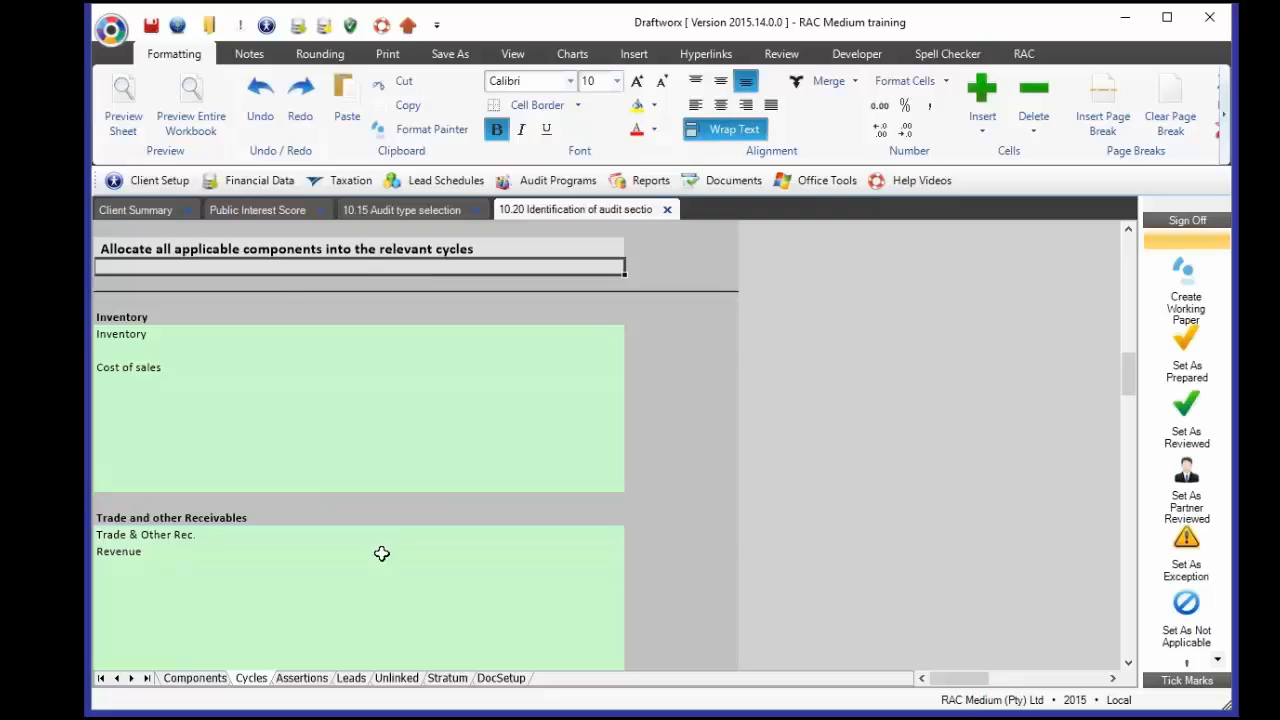
# - On the Assertions sheet, inspect Completeness's COT&AB&Dis mapping and the Classification assertion
pyautogui.click(302, 678)
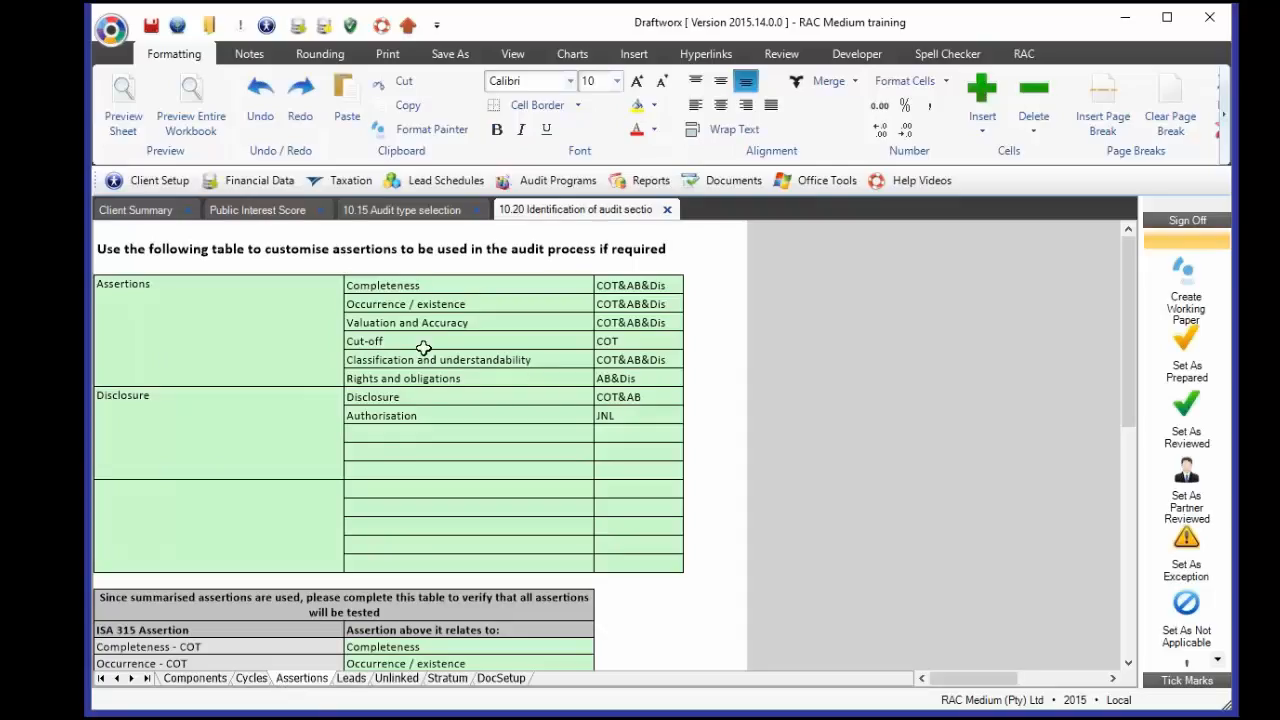
pyautogui.moveTo(423, 286); pyautogui.dragTo(423, 404)
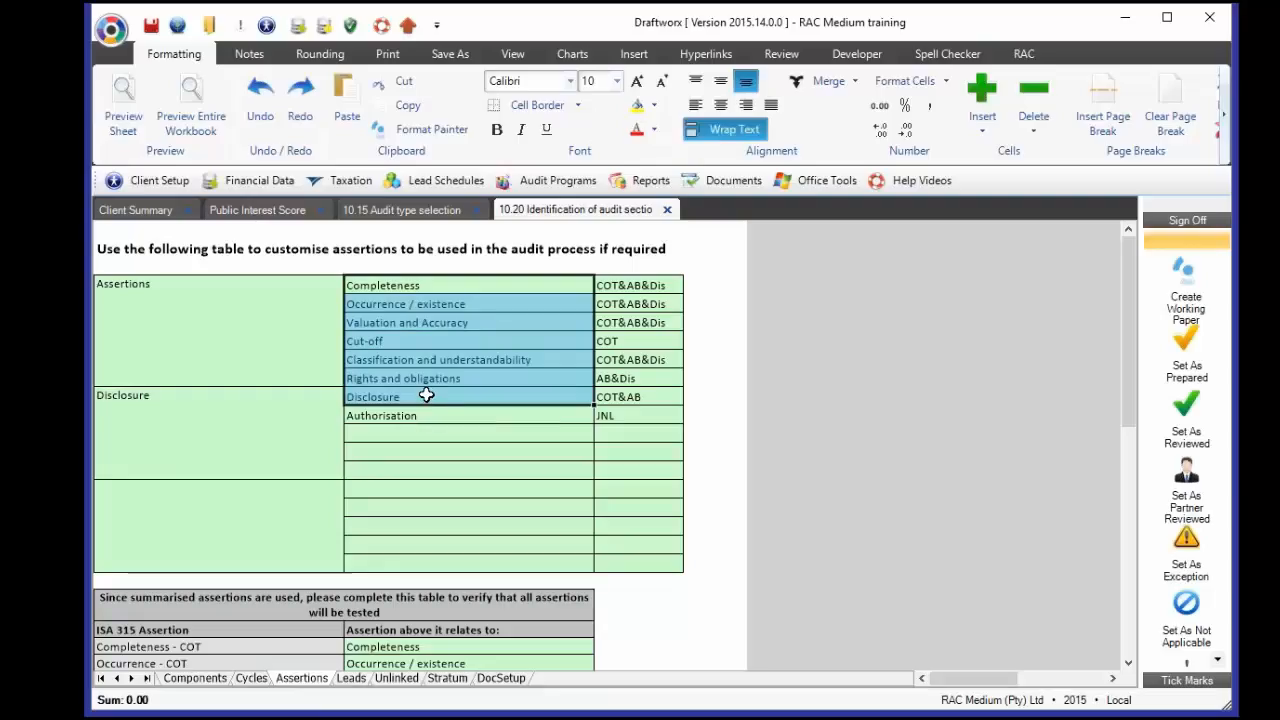
pyautogui.click(452, 283)
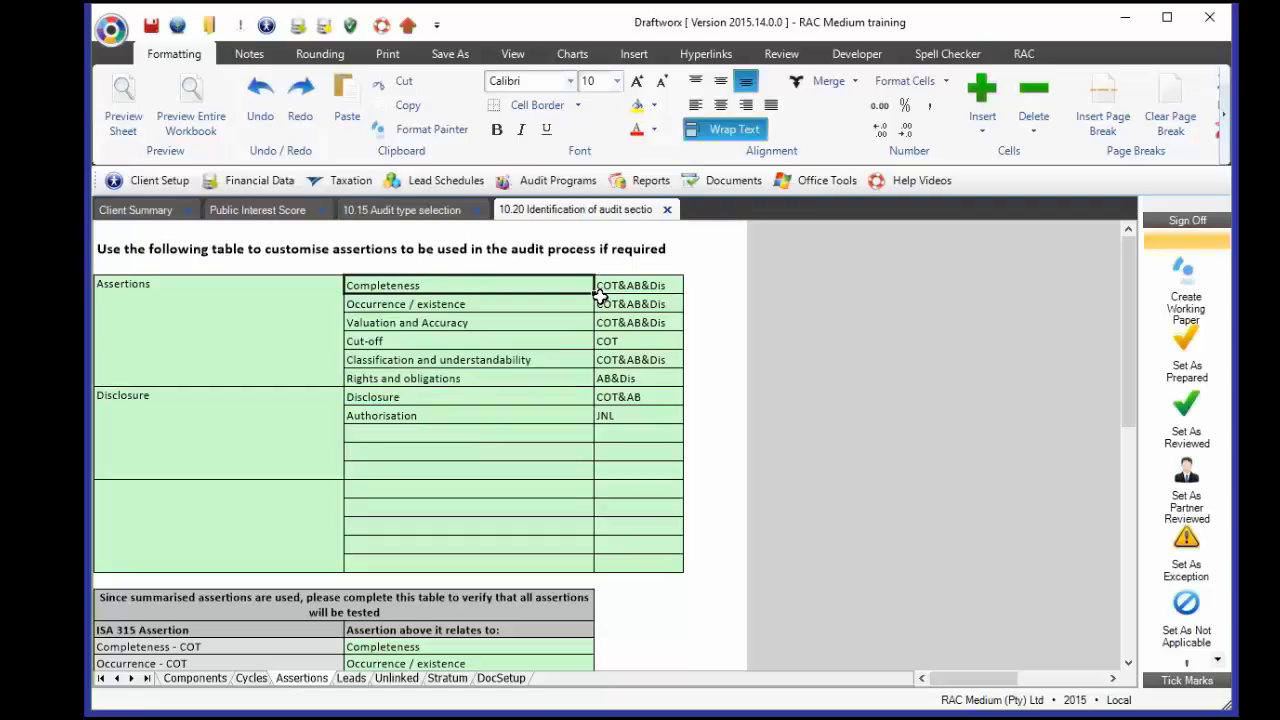
pyautogui.click(678, 285)
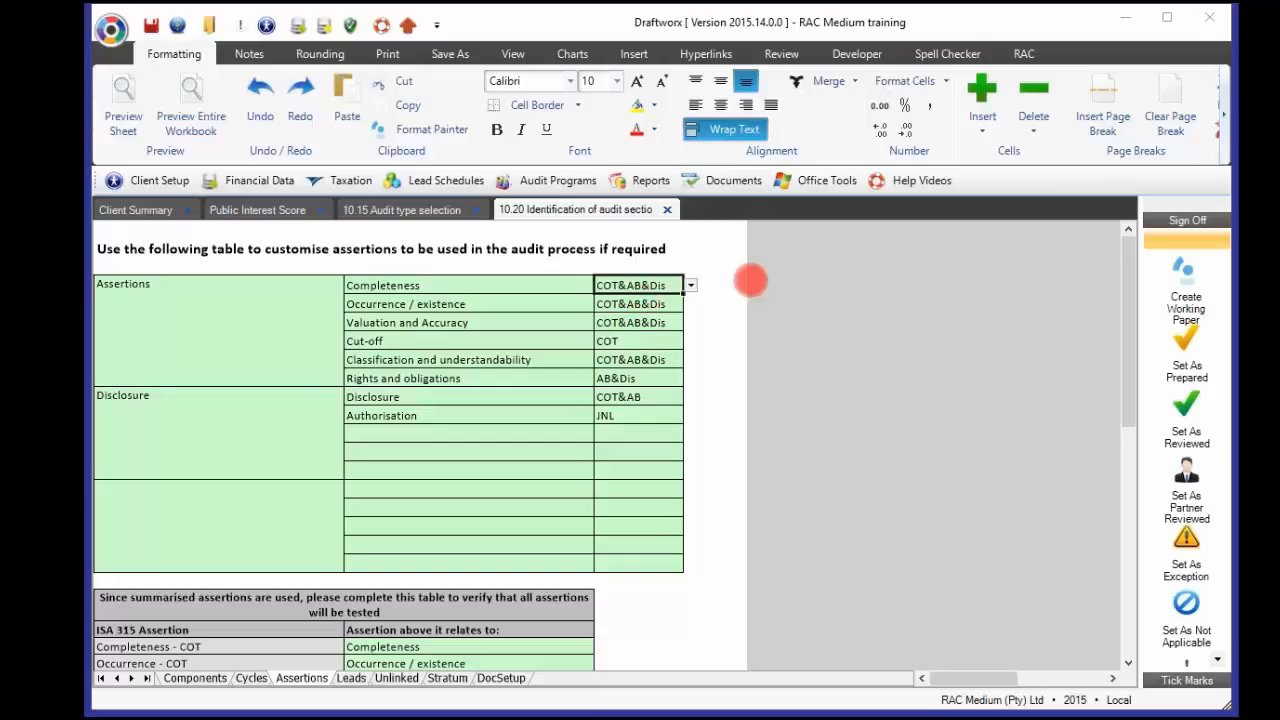
pyautogui.click(588, 358)
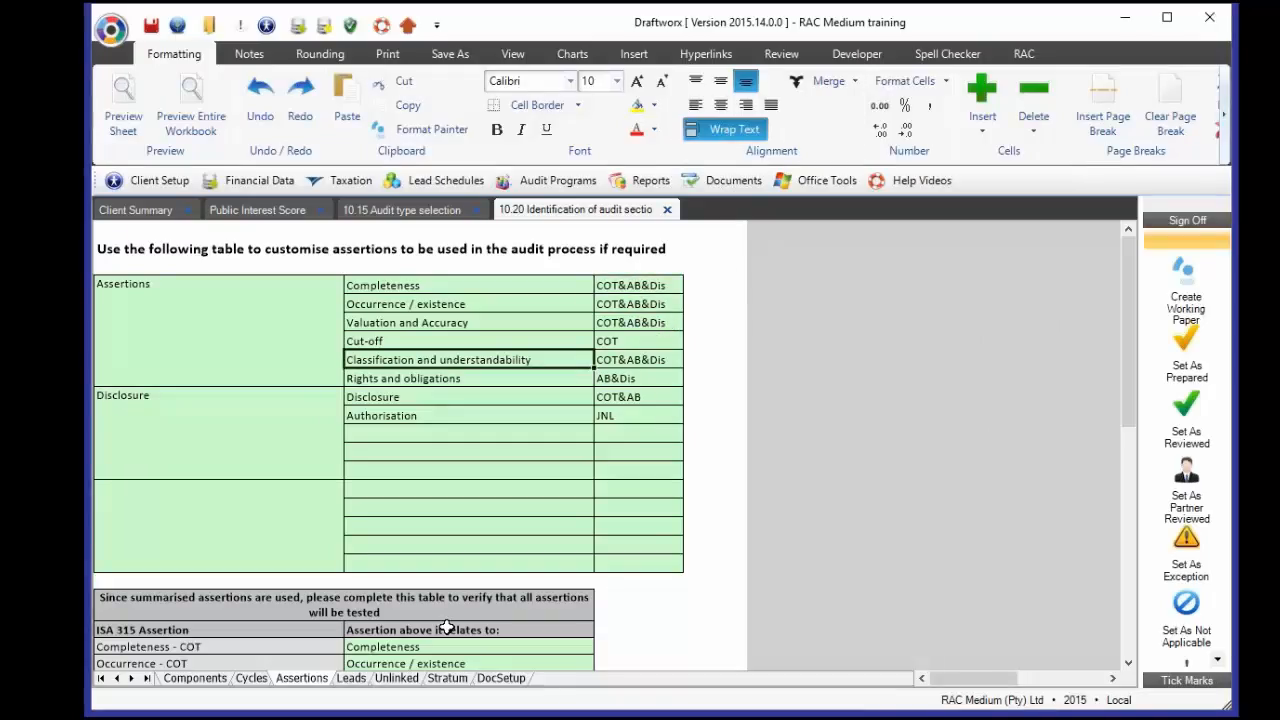
pyautogui.scroll(-5, 447, 627)
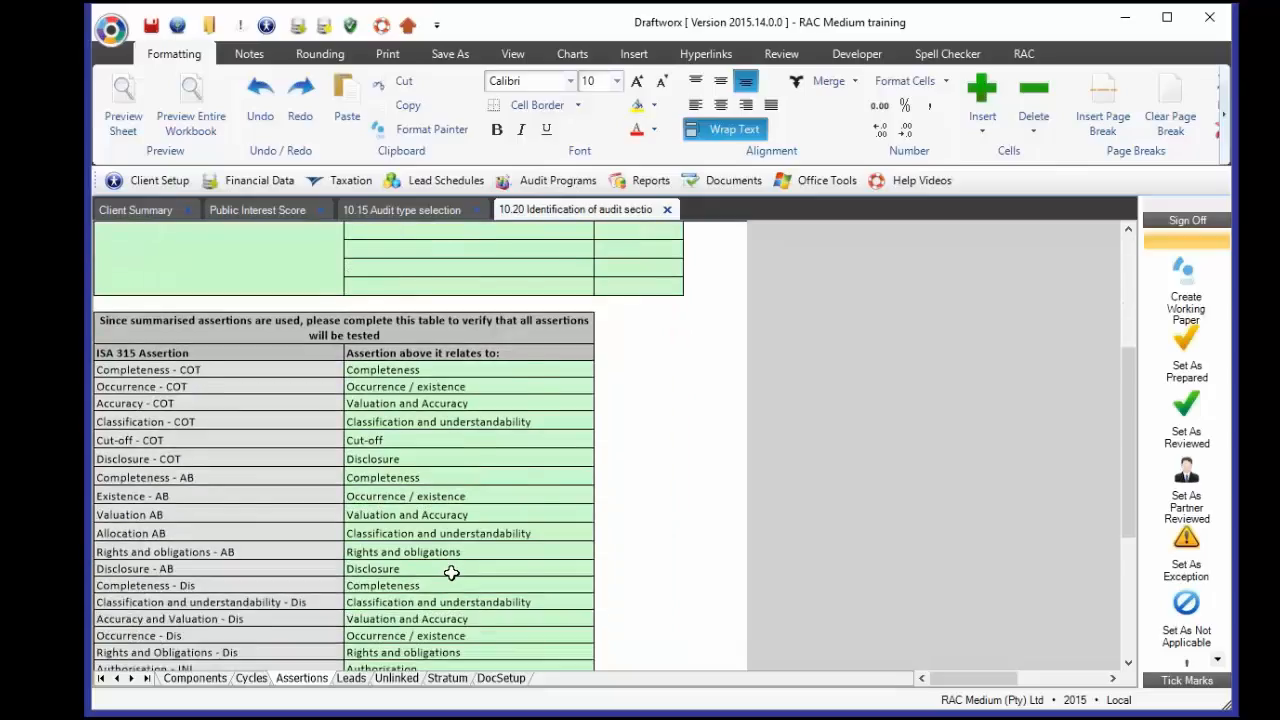
pyautogui.scroll(-1, 451, 572)
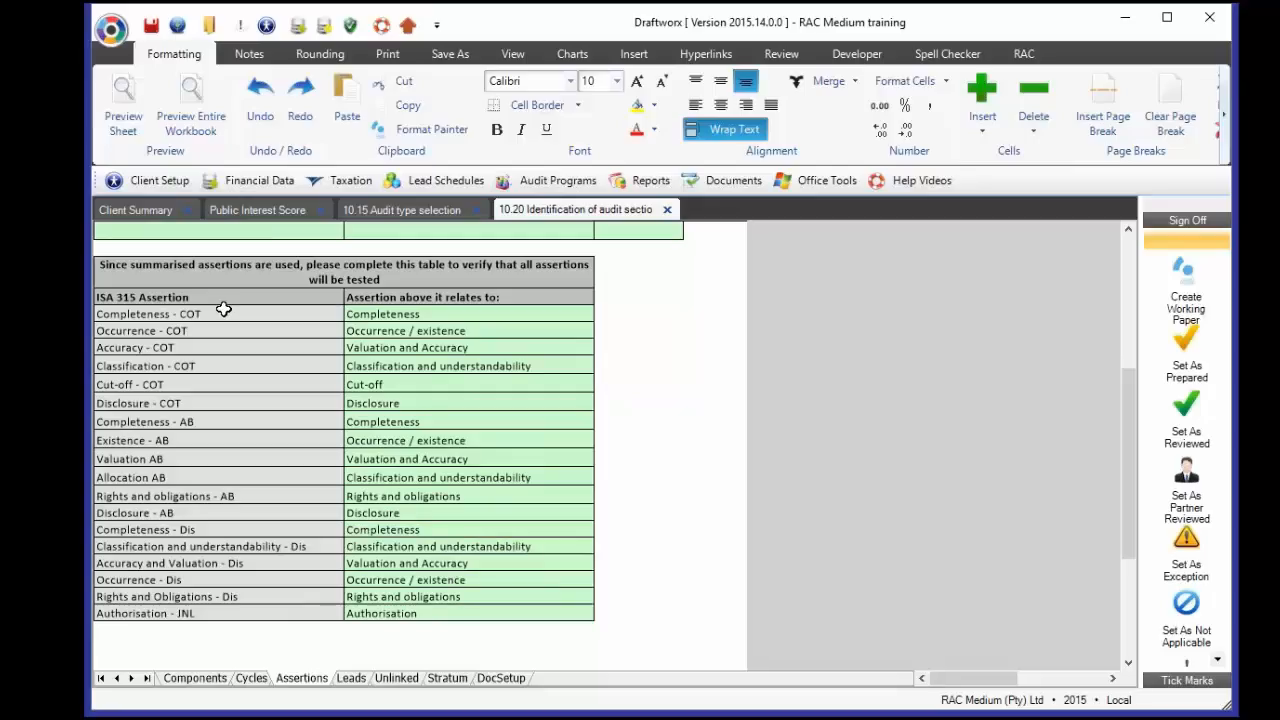
pyautogui.moveTo(223, 310); pyautogui.dragTo(256, 607)
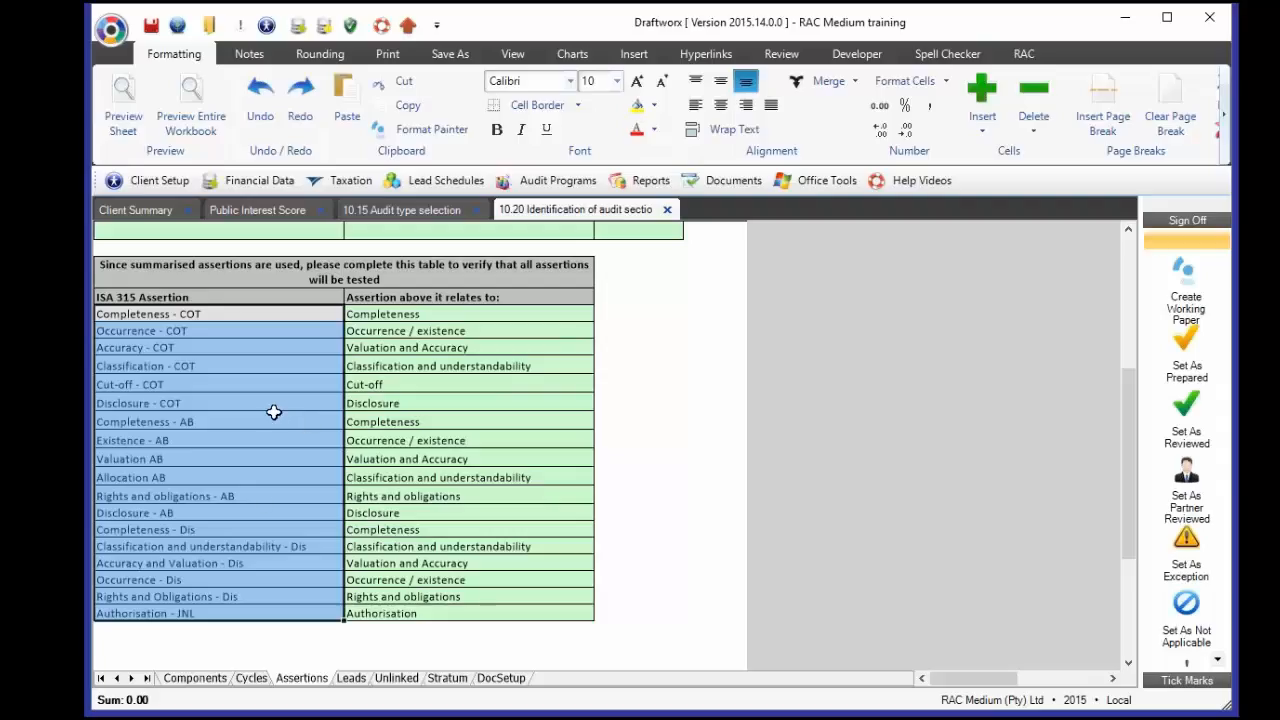
pyautogui.click(211, 681)
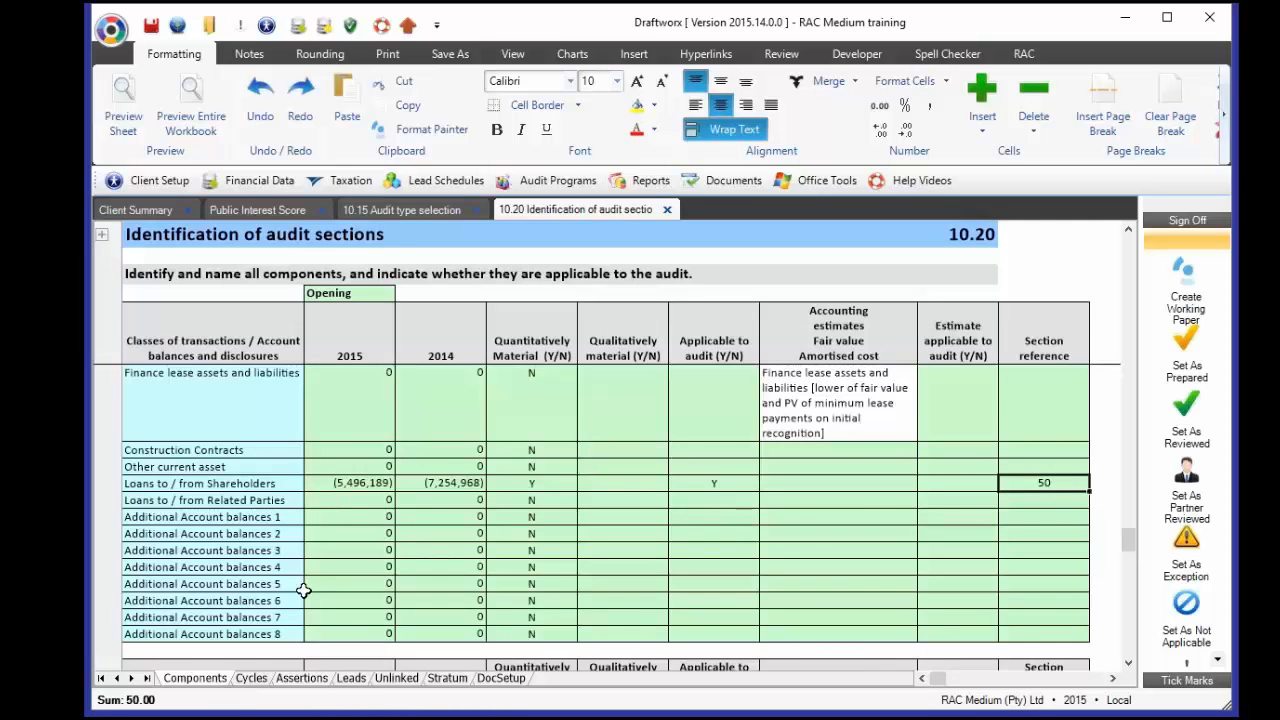
pyautogui.scroll(15, 303, 590)
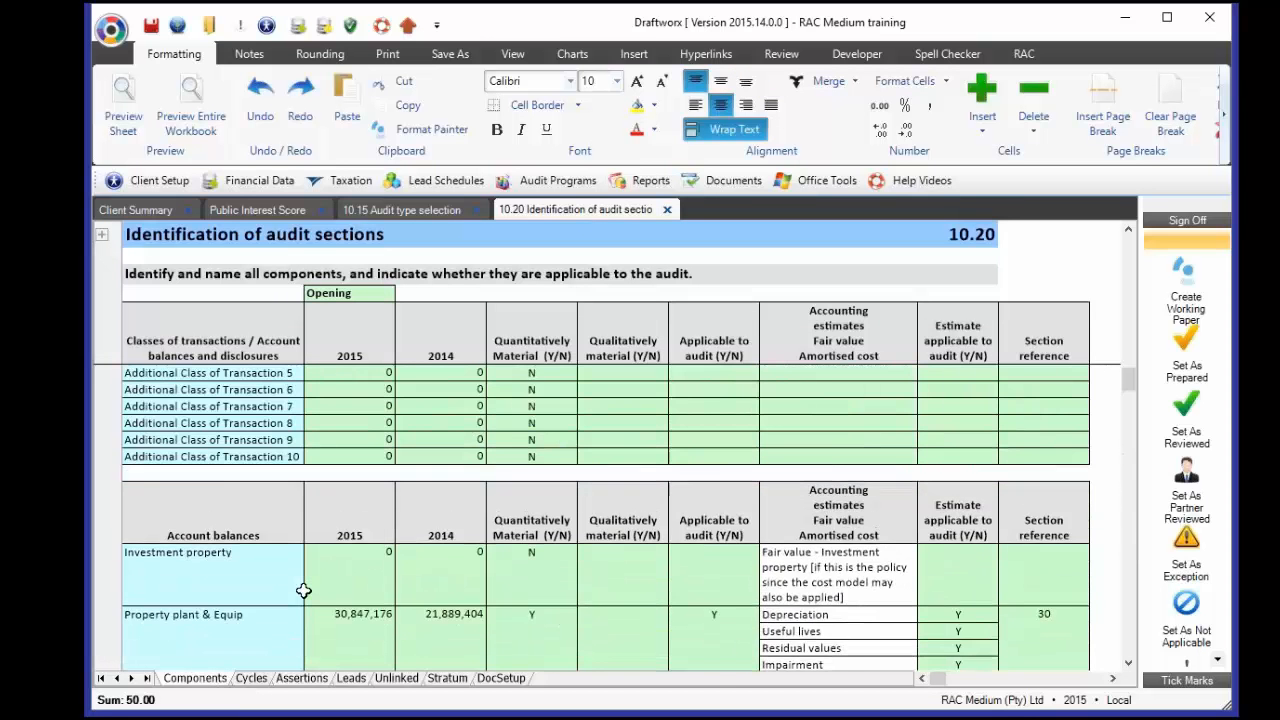
pyautogui.scroll(5, 303, 590)
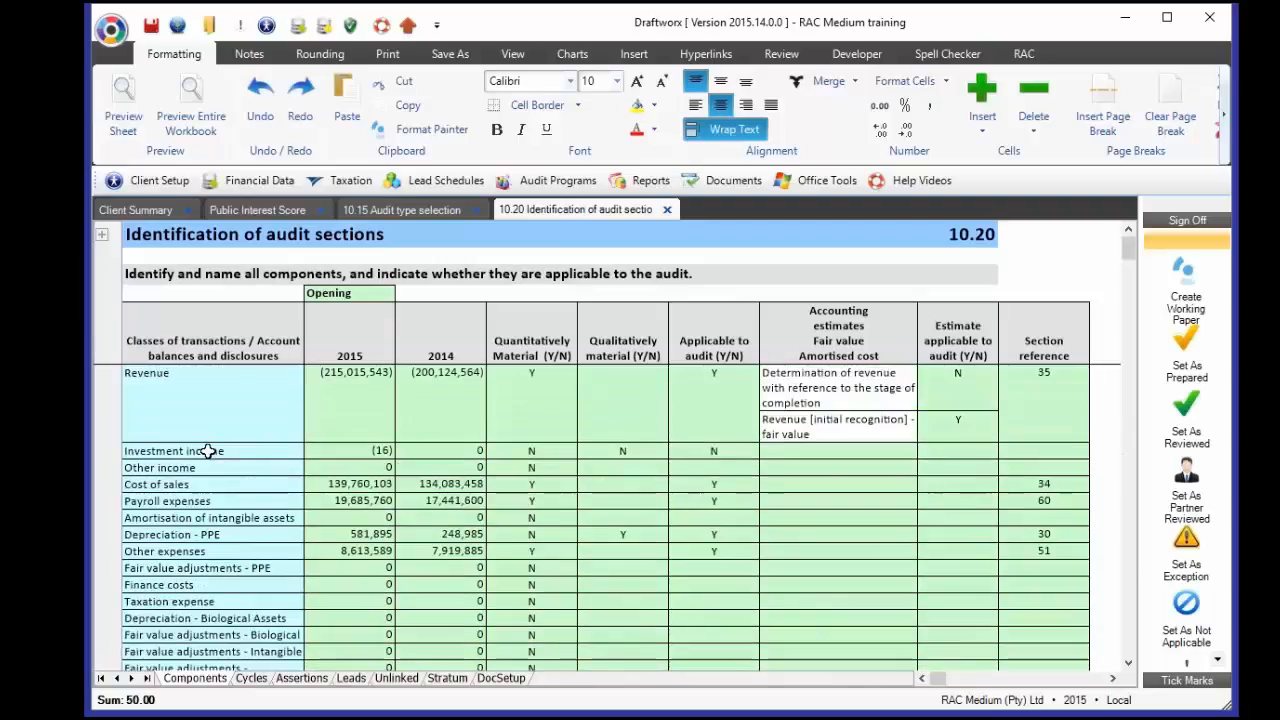
pyautogui.click(208, 415)
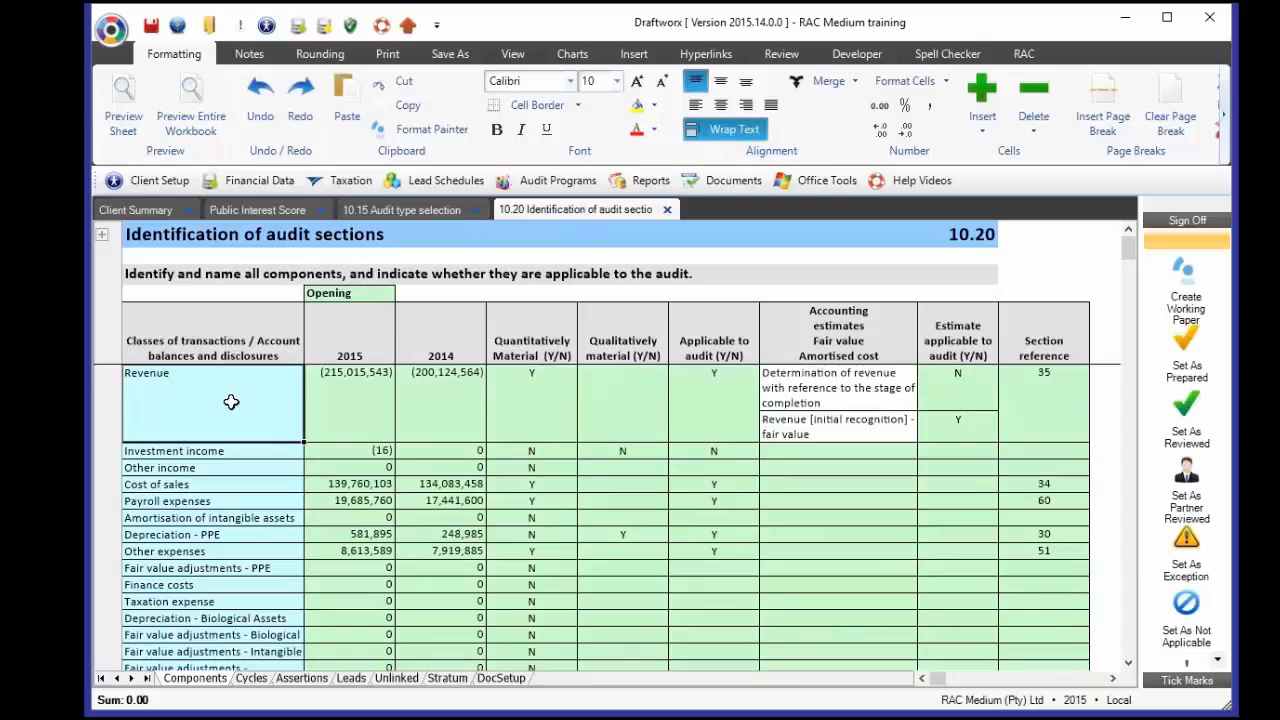
pyautogui.scroll(-2, 268, 457)
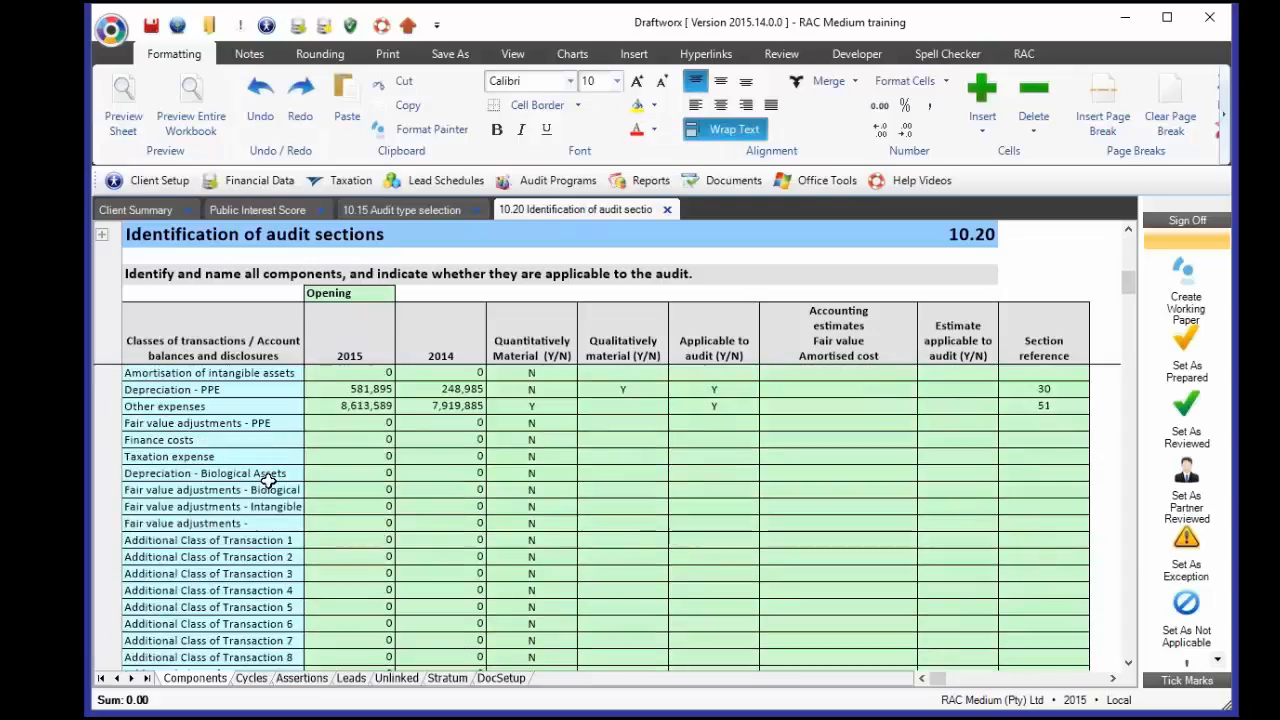
pyautogui.scroll(-1, 268, 481)
pyautogui.click(260, 527)
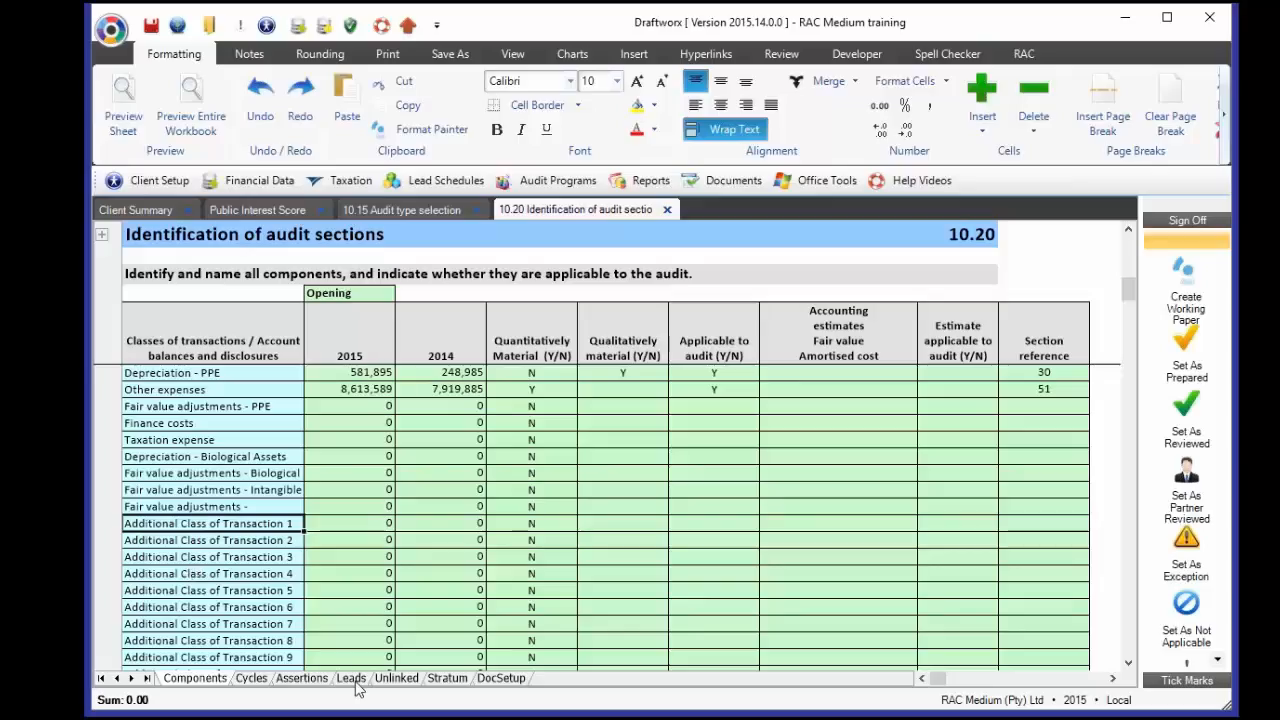
pyautogui.click(330, 524)
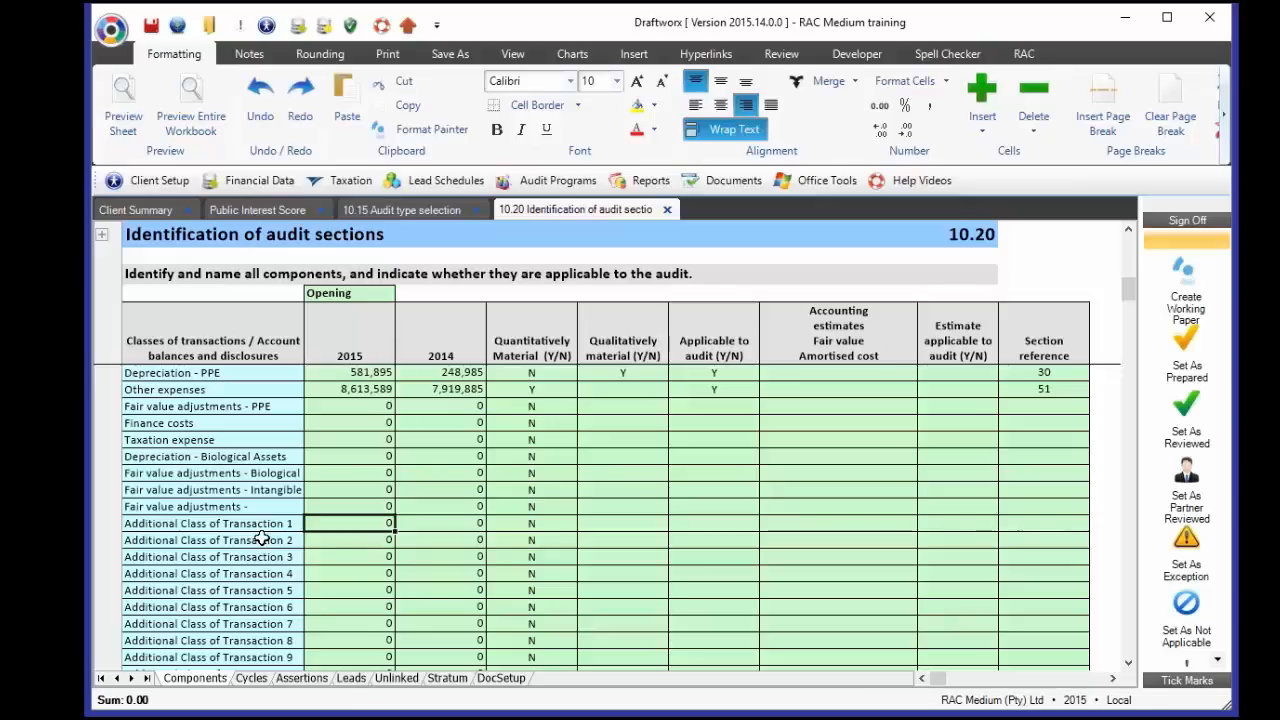
# - Look through the Leads, Unlinked and Stratum sheets, ending on DocSetup
pyautogui.click(352, 679)
pyautogui.click(398, 680)
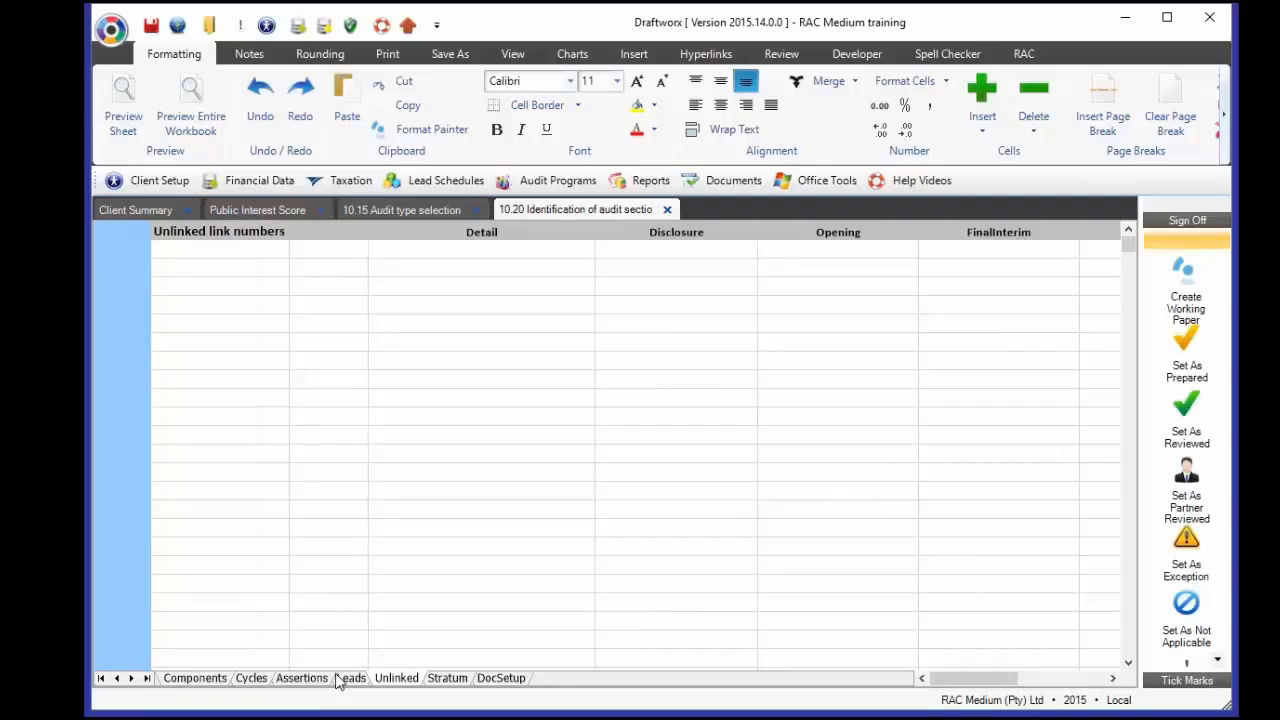
pyautogui.click(446, 679)
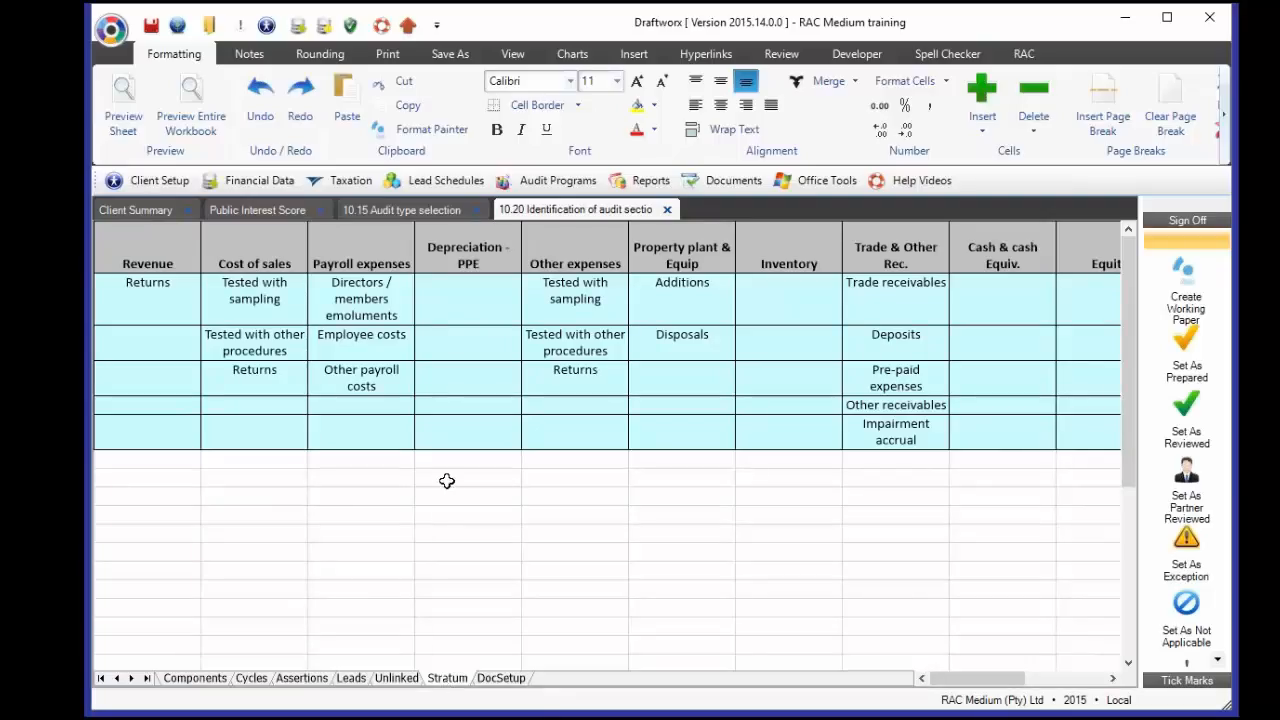
pyautogui.click(500, 678)
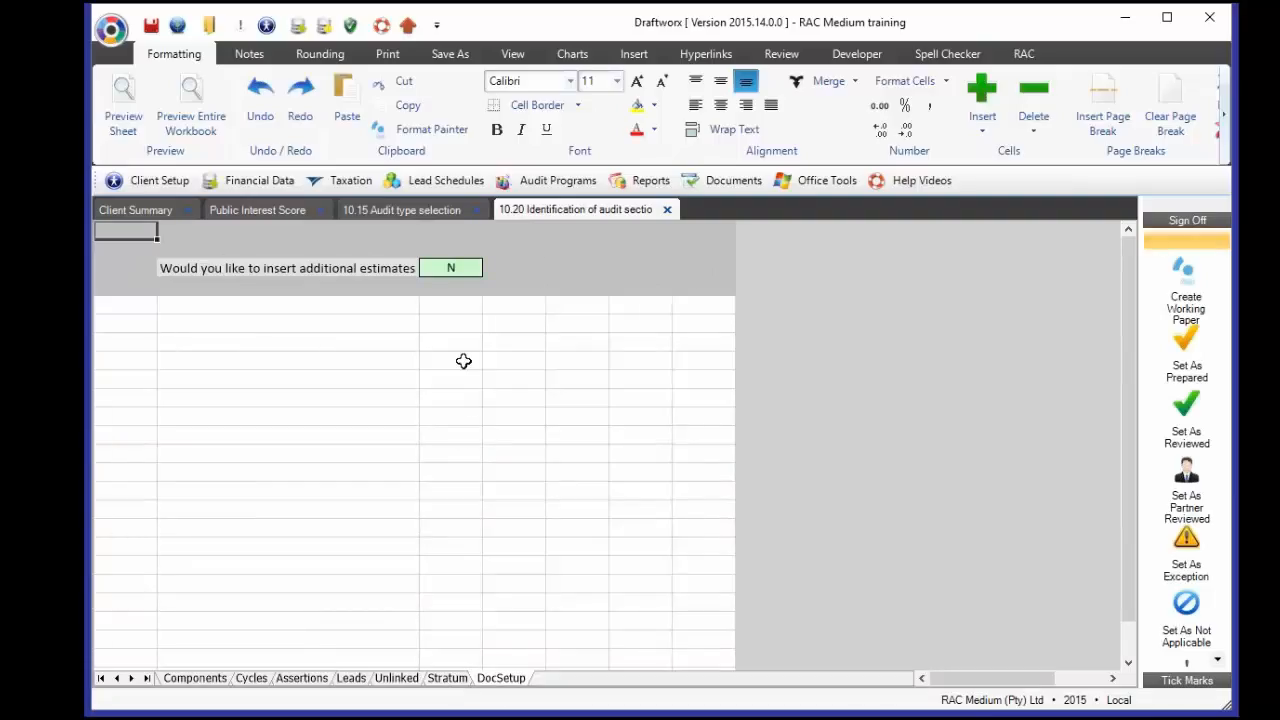
# - On DocSetup, answer Y to inserting additional estimates
pyautogui.click(318, 268)
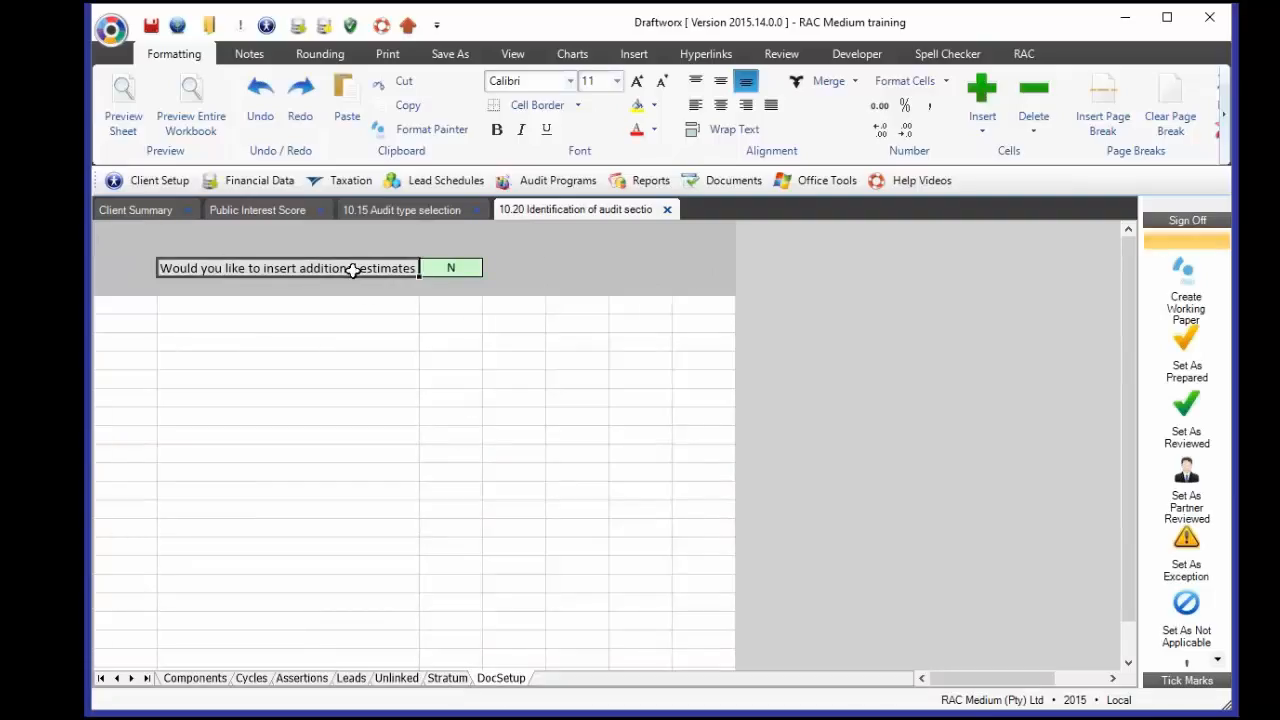
pyautogui.click(452, 268)
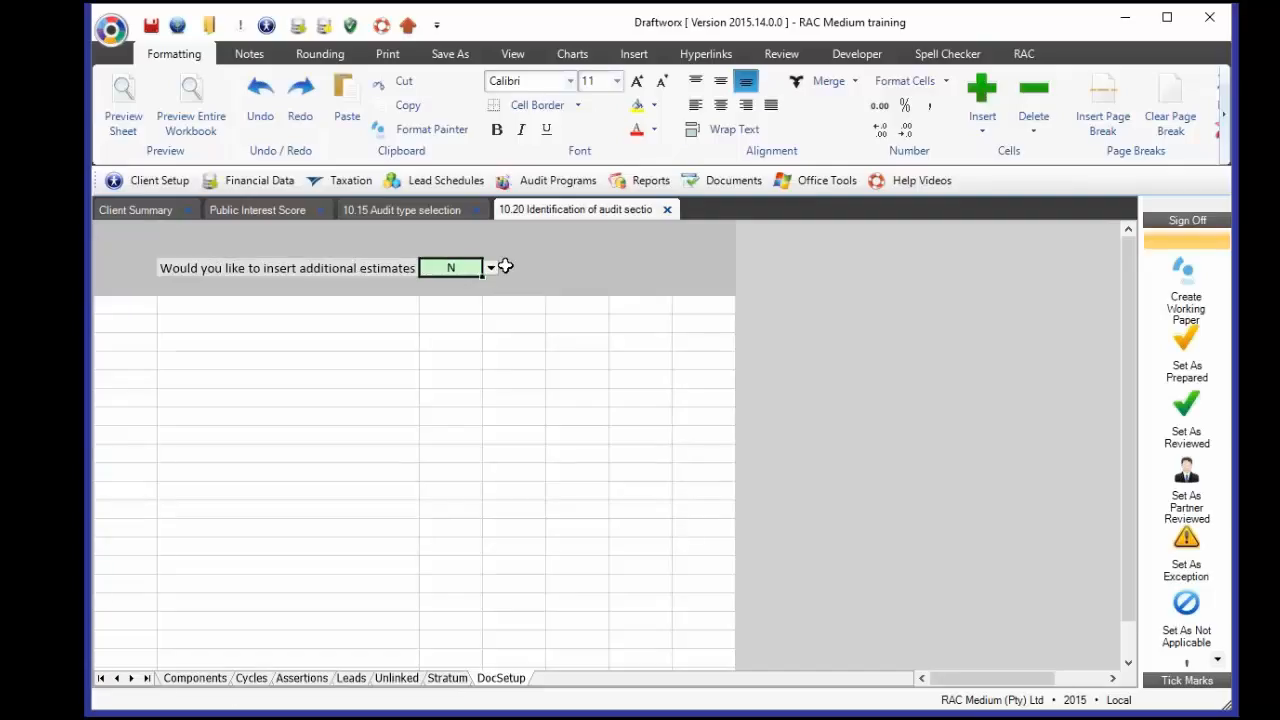
pyautogui.click(491, 268)
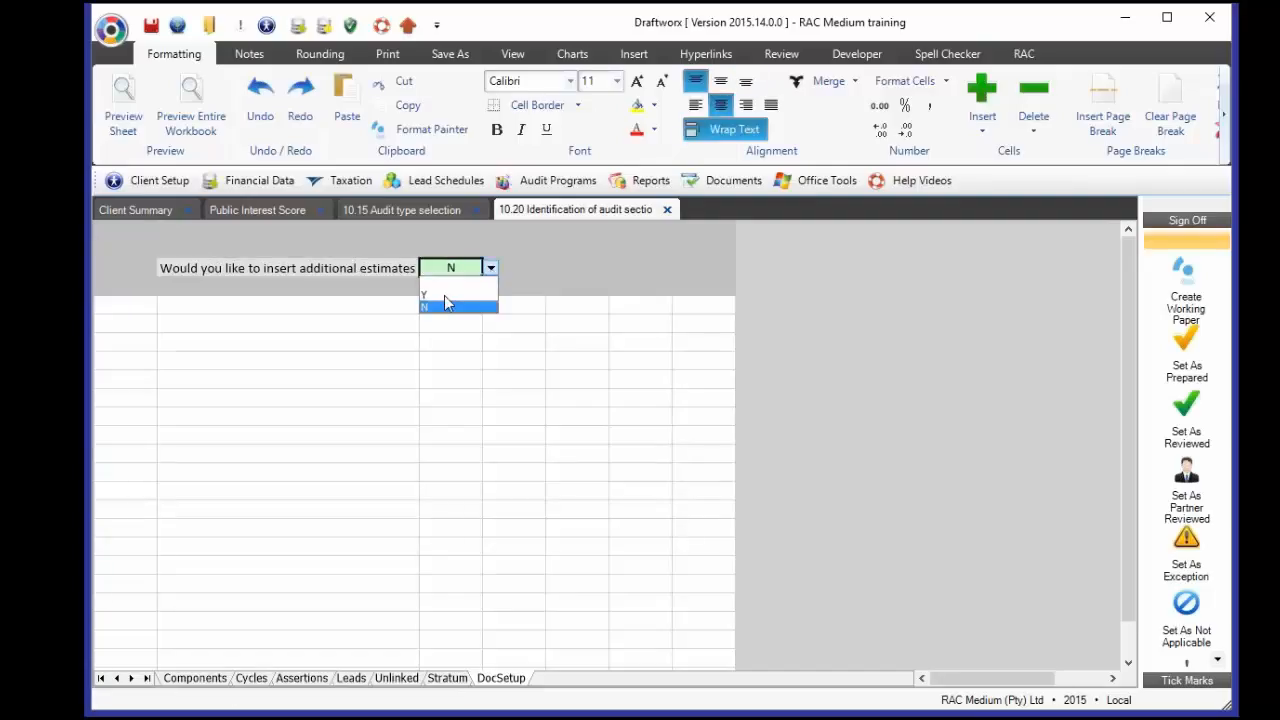
pyautogui.click(444, 295)
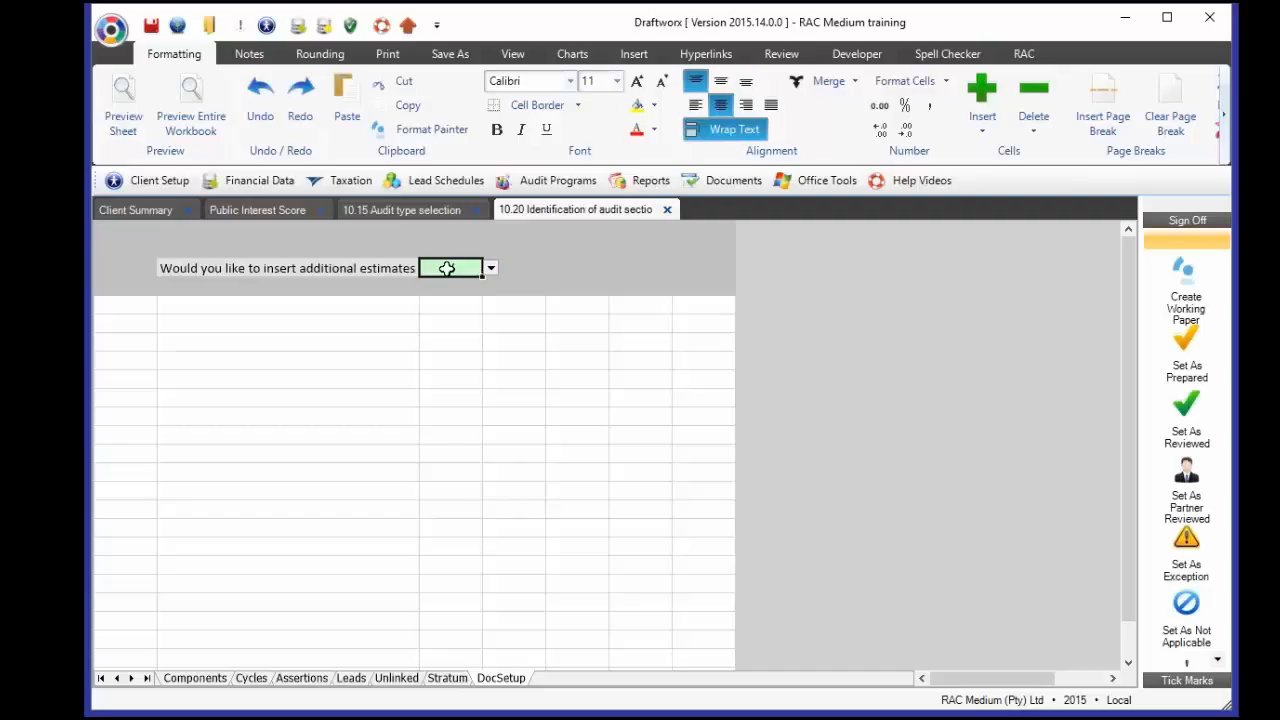
# - On Components, inspect the new empty estimate rows under Biological assets
pyautogui.click(193, 678)
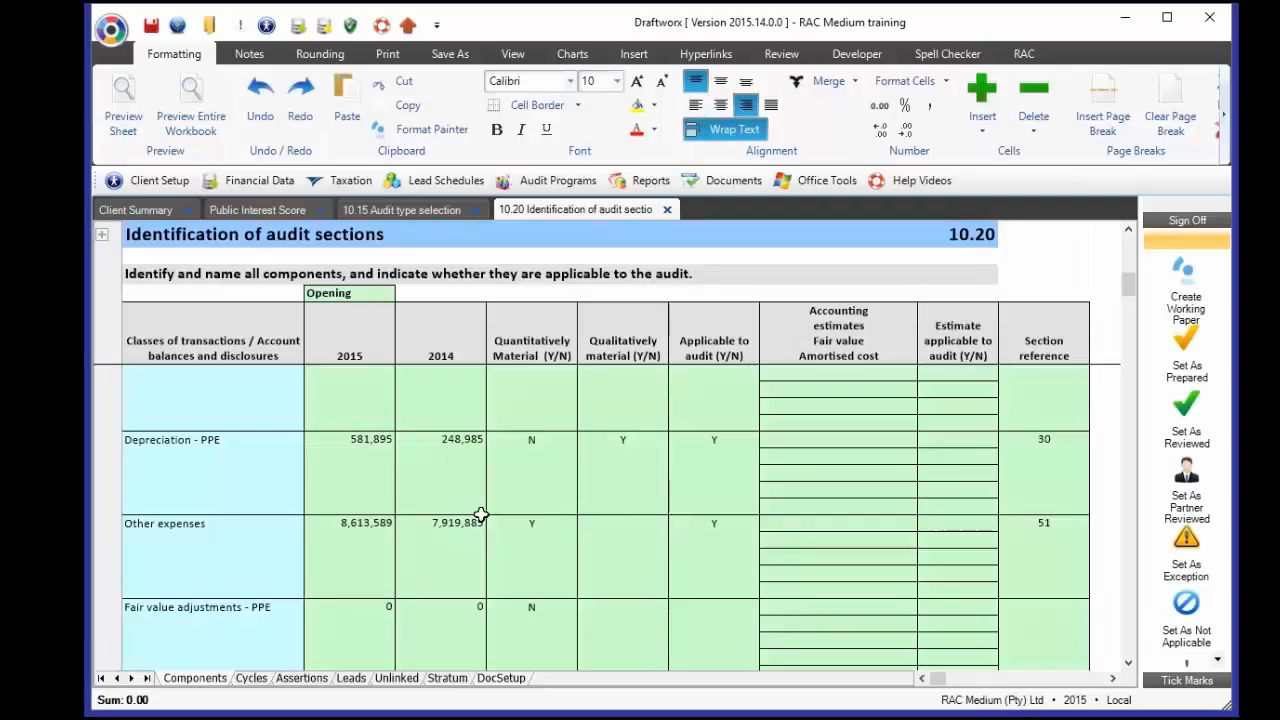
pyautogui.scroll(-10, 694, 534)
pyautogui.scroll(-10, 697, 535)
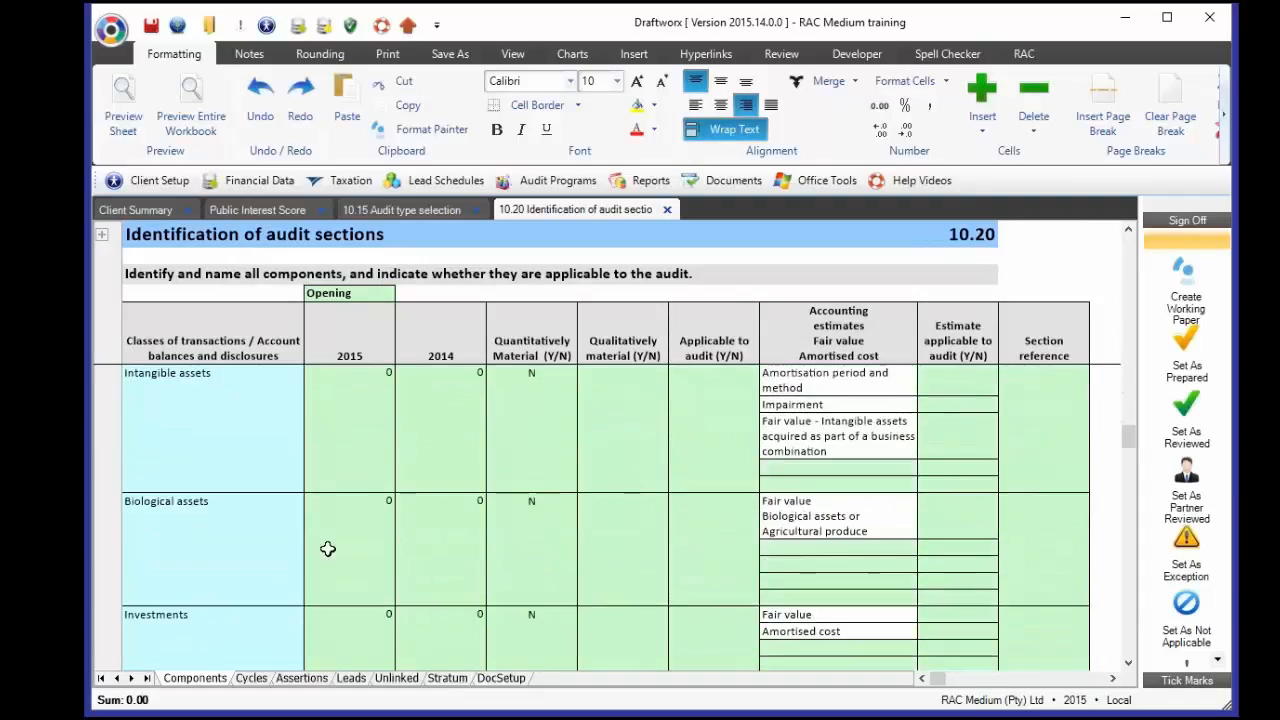
pyautogui.click(227, 557)
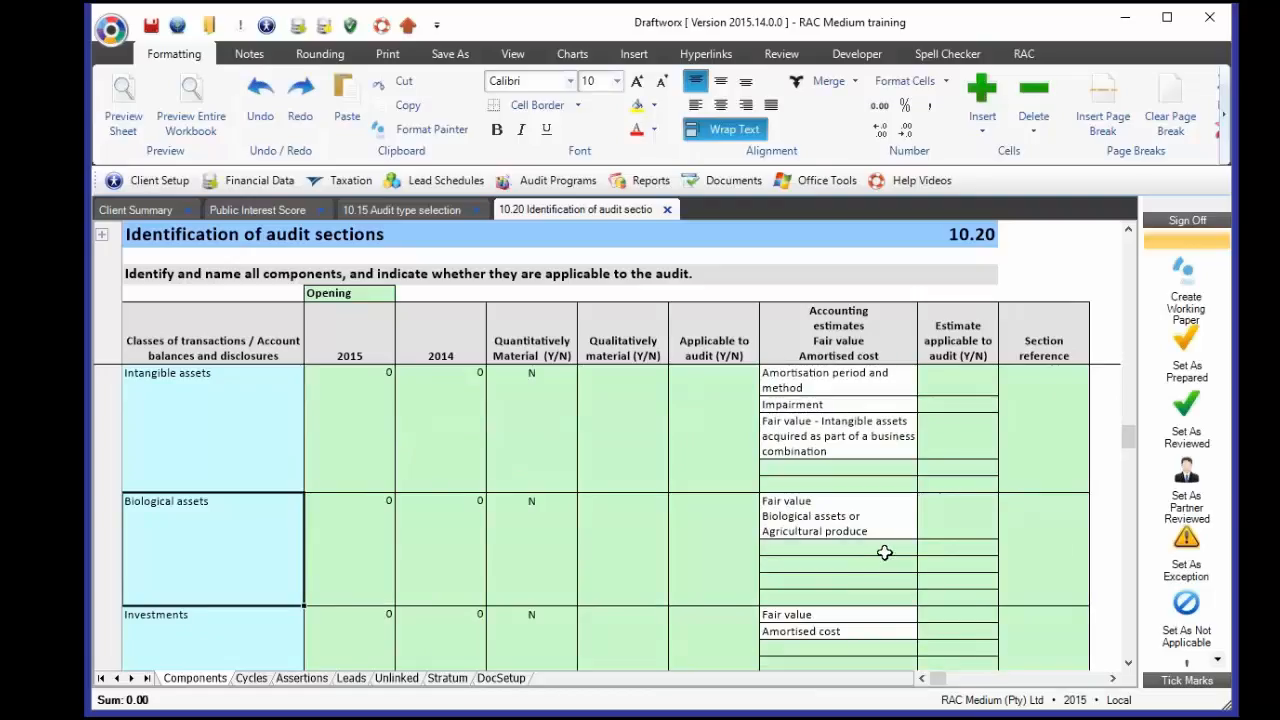
pyautogui.click(885, 551)
pyautogui.click(872, 566)
pyautogui.click(865, 585)
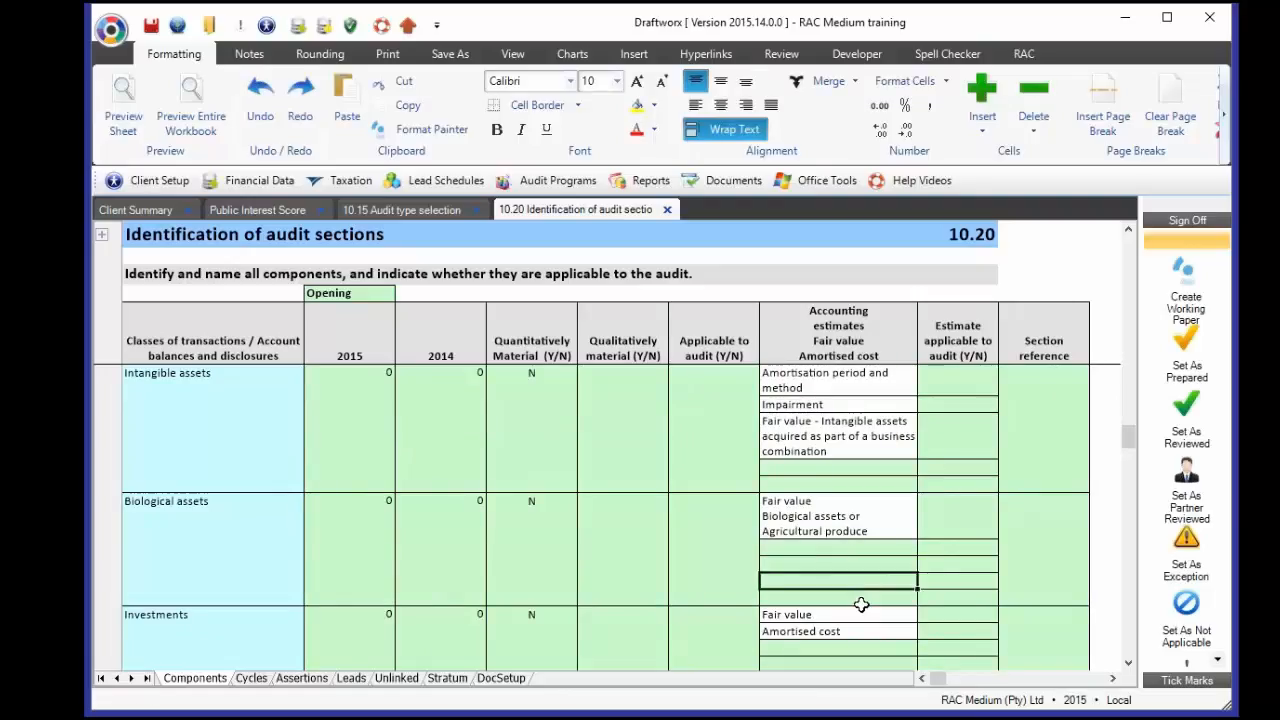
pyautogui.click(860, 601)
pyautogui.click(853, 580)
pyautogui.click(849, 564)
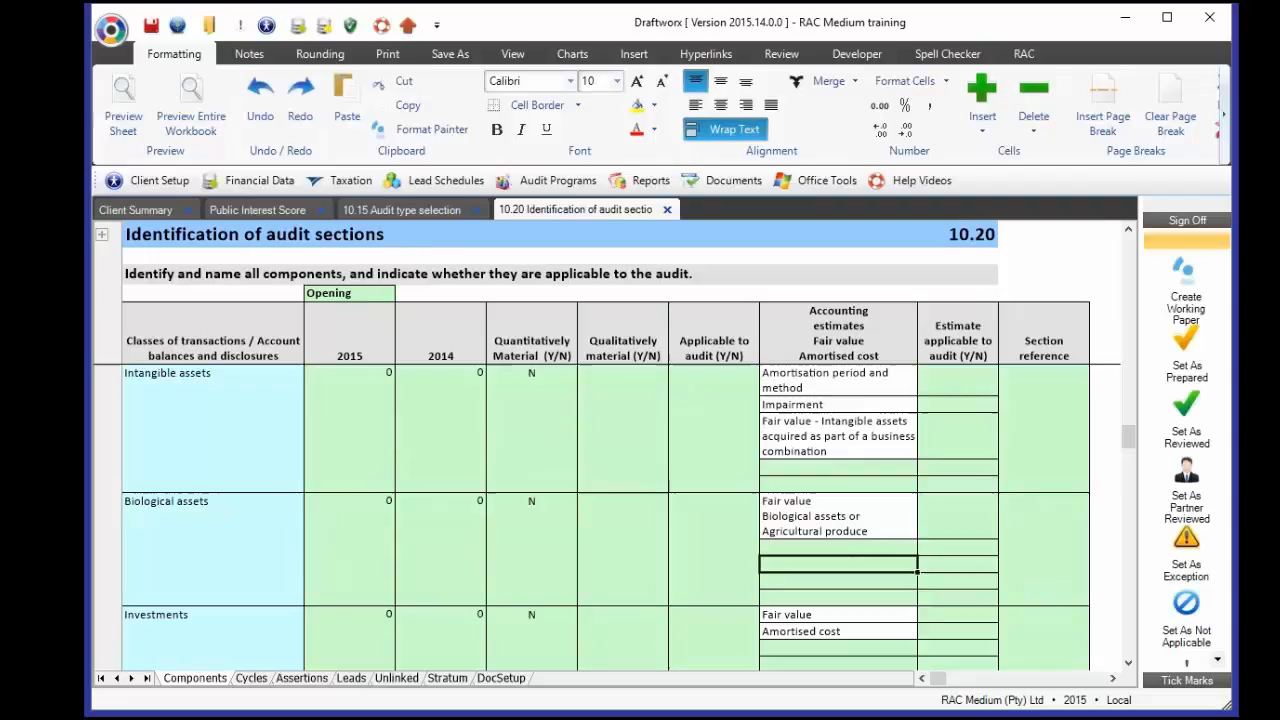
pyautogui.click(844, 549)
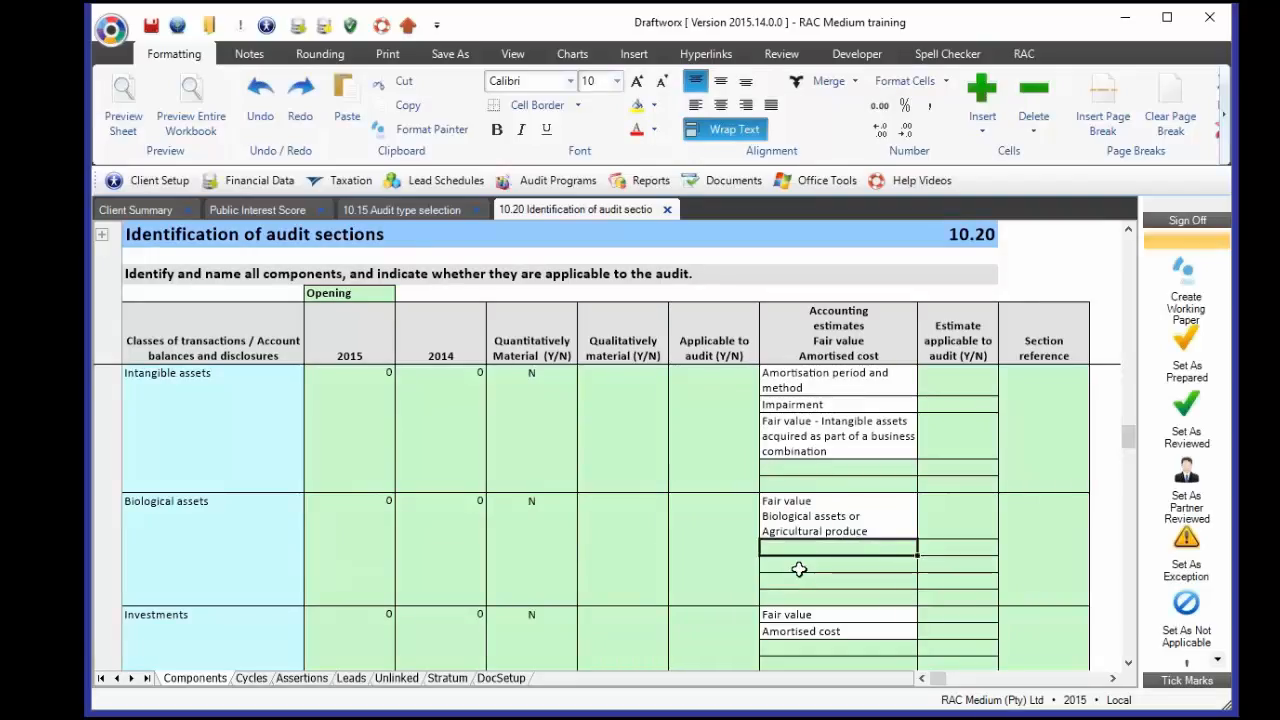
# - Set the additional estimates answer back to N on DocSetup and return to Components
pyautogui.click(510, 680)
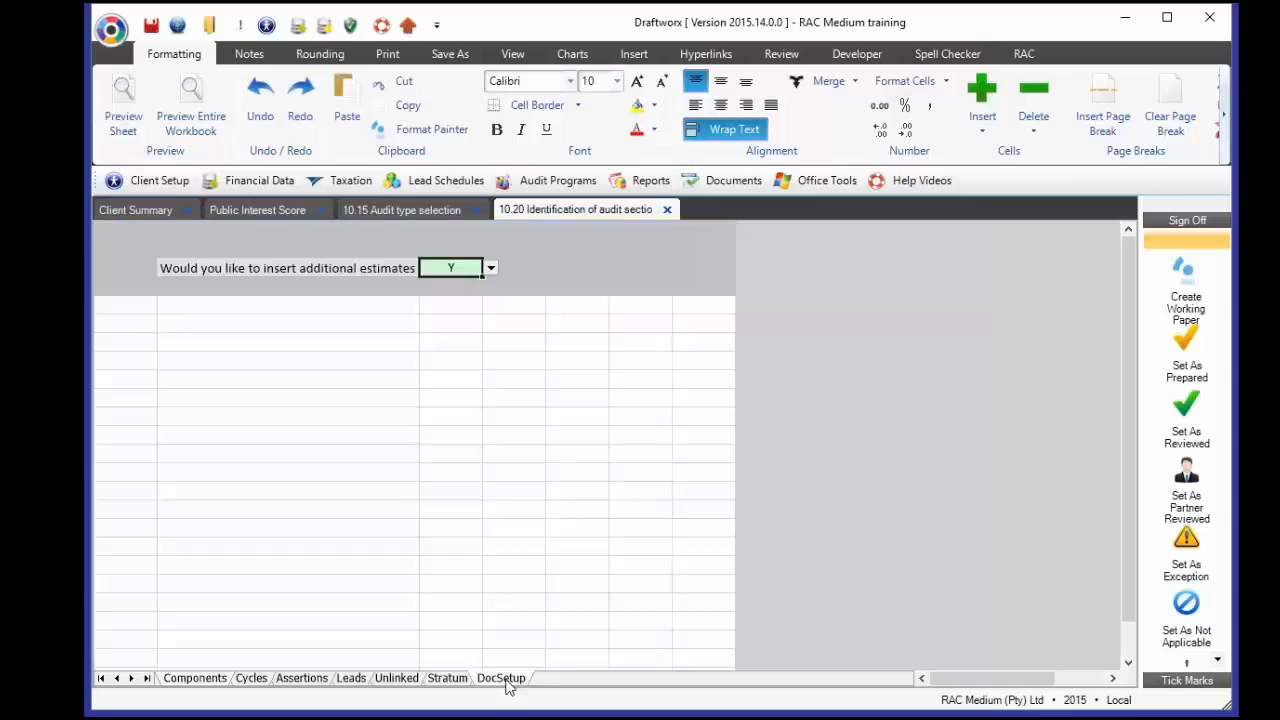
pyautogui.click(491, 269)
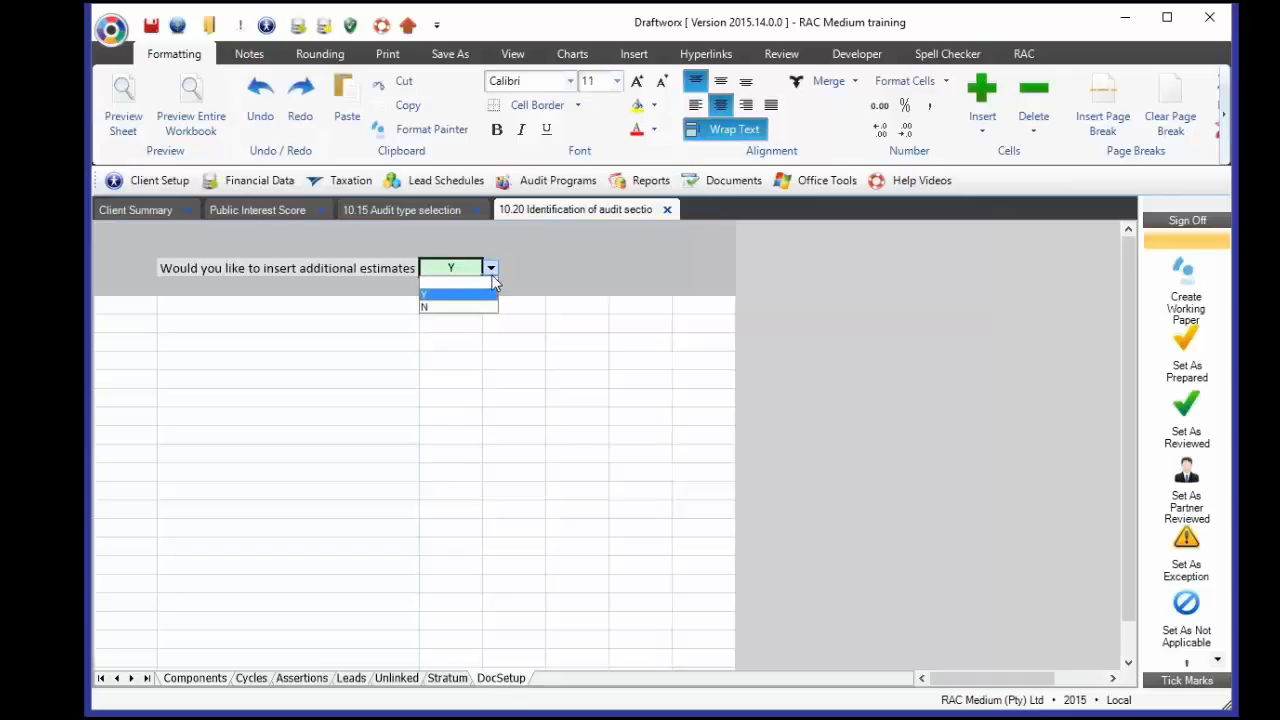
pyautogui.click(458, 307)
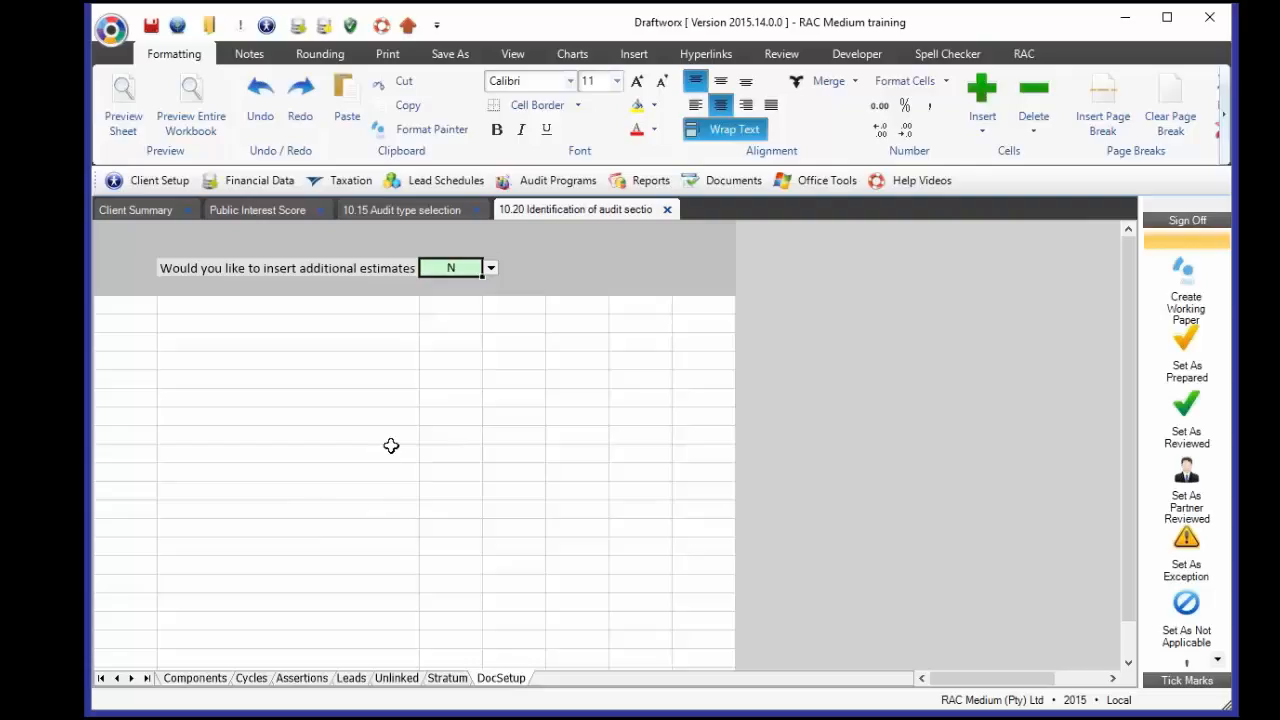
pyautogui.click(196, 677)
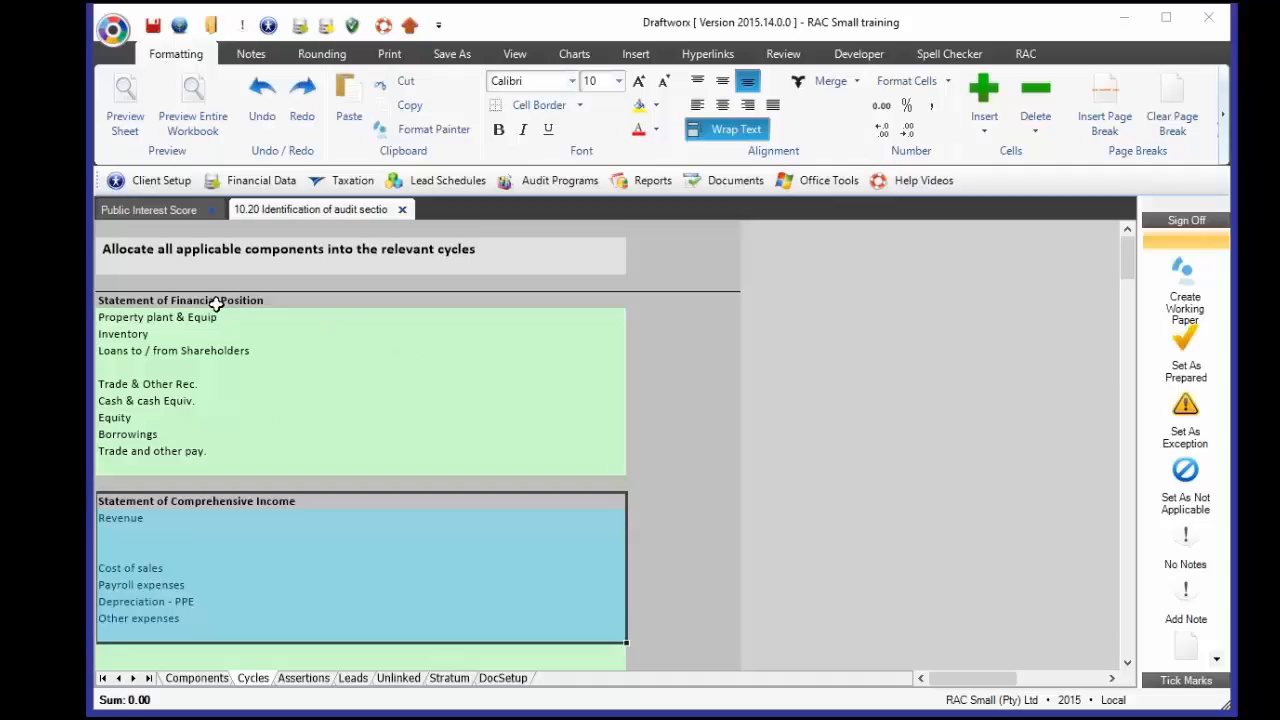
pyautogui.moveTo(217, 304); pyautogui.dragTo(219, 468)
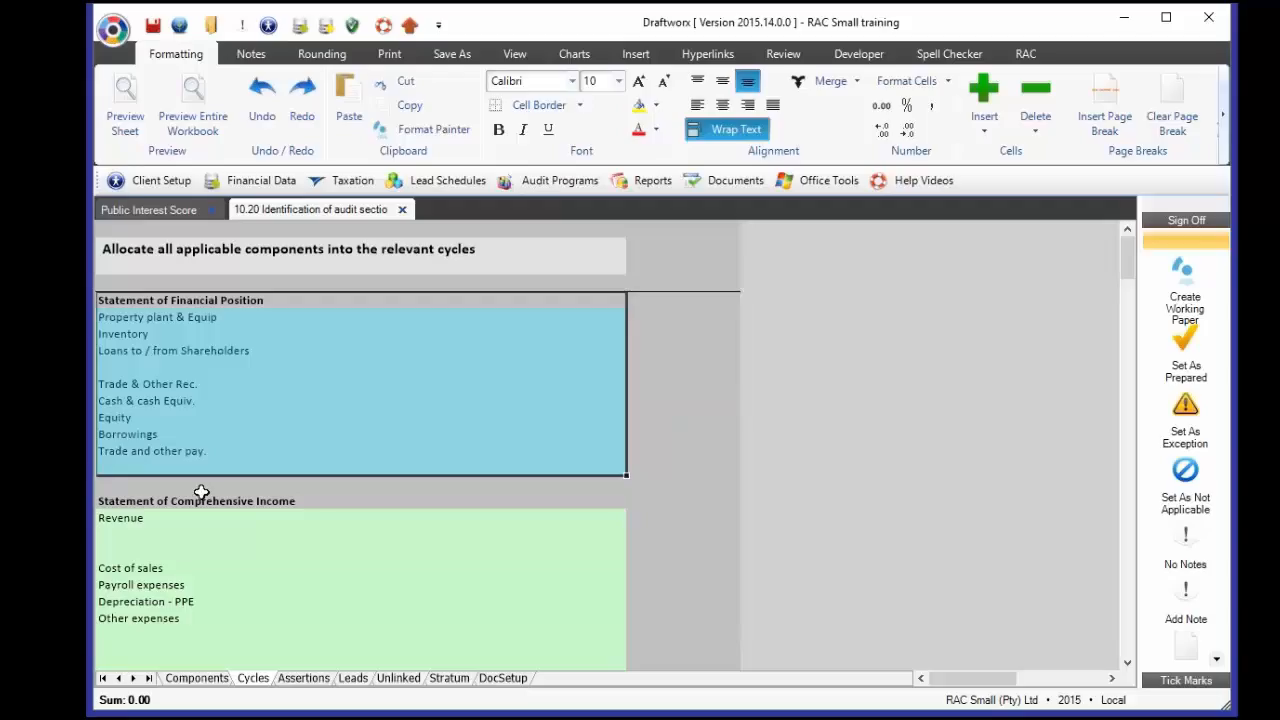
pyautogui.scroll(-2, 200, 501)
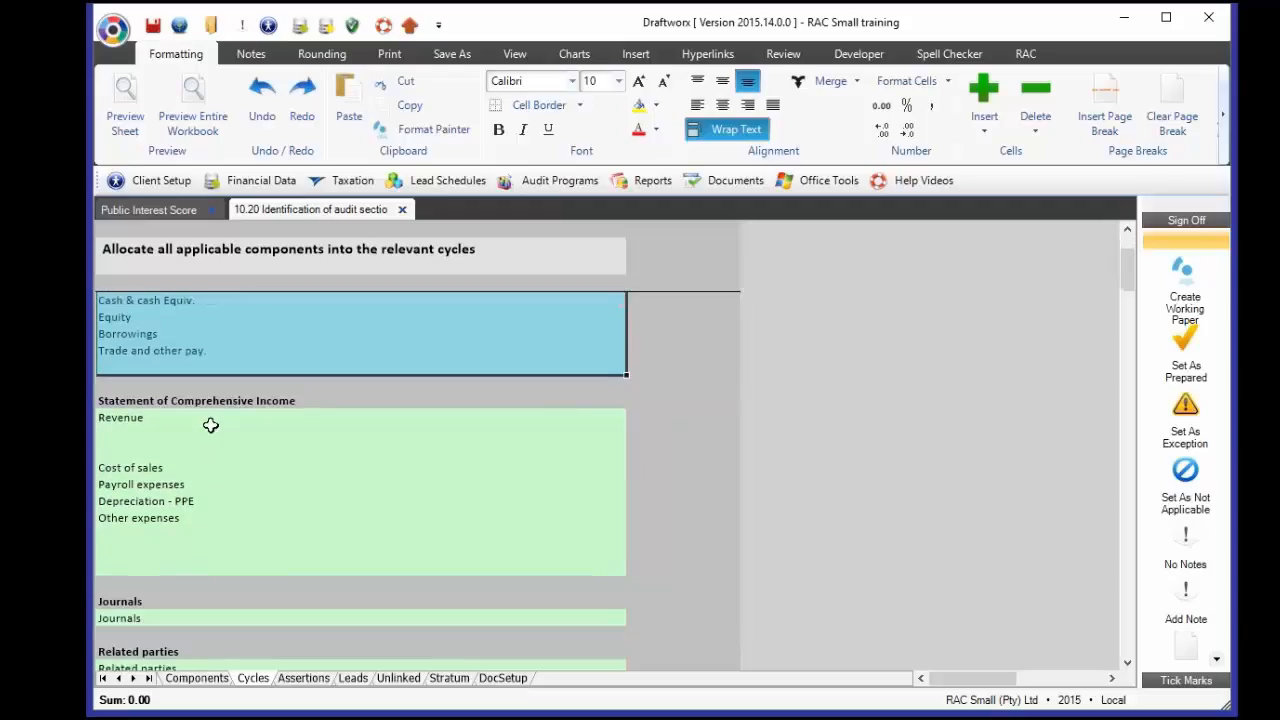
pyautogui.moveTo(207, 401); pyautogui.dragTo(226, 561)
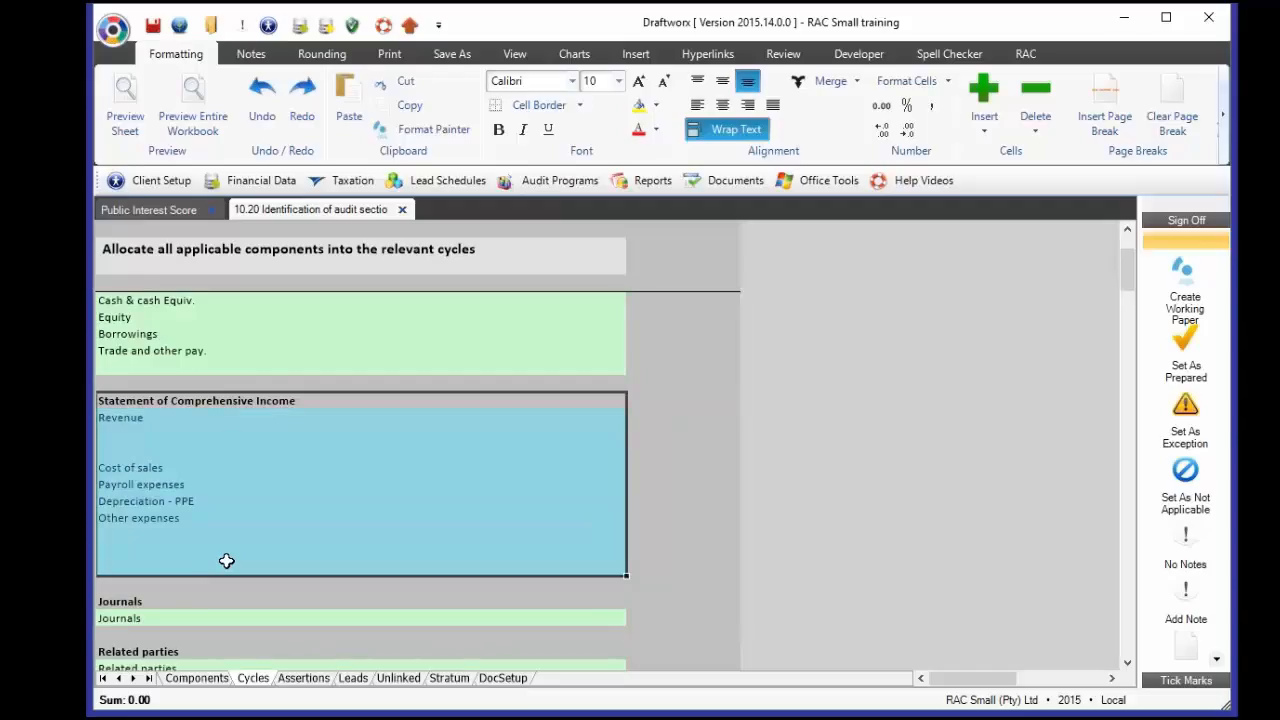
pyautogui.scroll(-1, 226, 561)
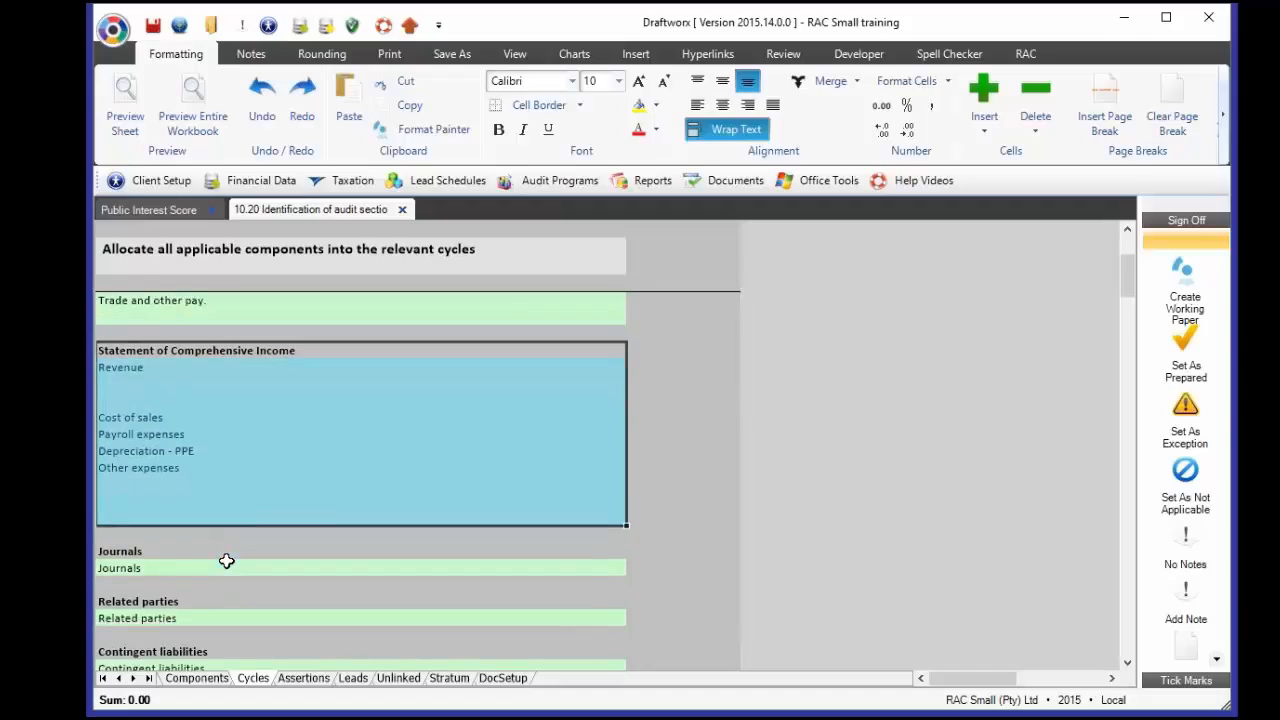
pyautogui.scroll(-3, 226, 561)
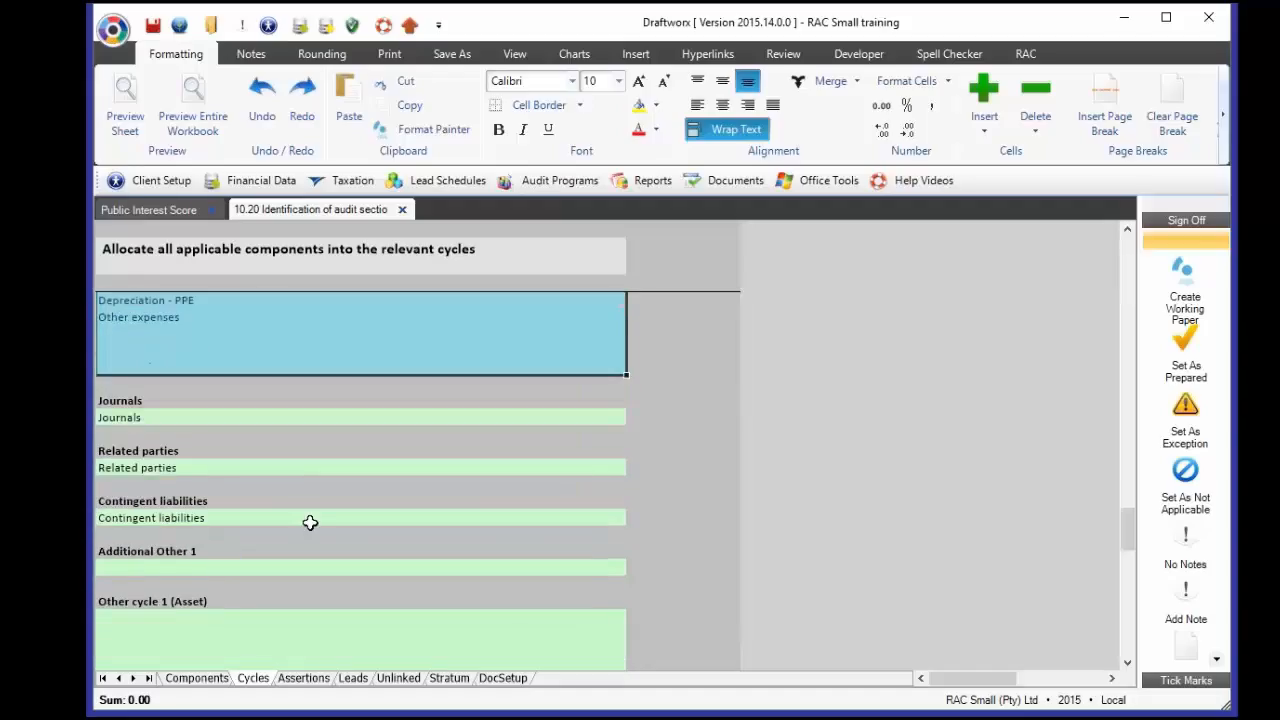
pyautogui.scroll(-5, 310, 522)
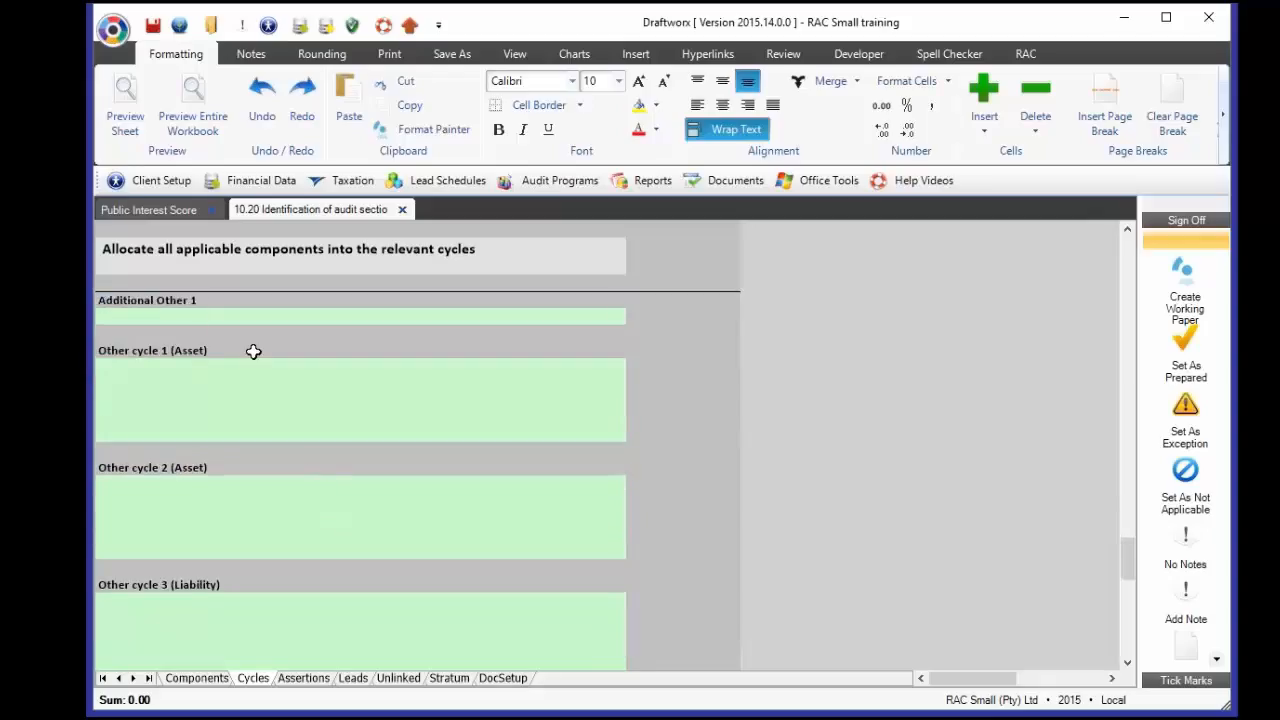
pyautogui.moveTo(253, 352); pyautogui.dragTo(301, 637)
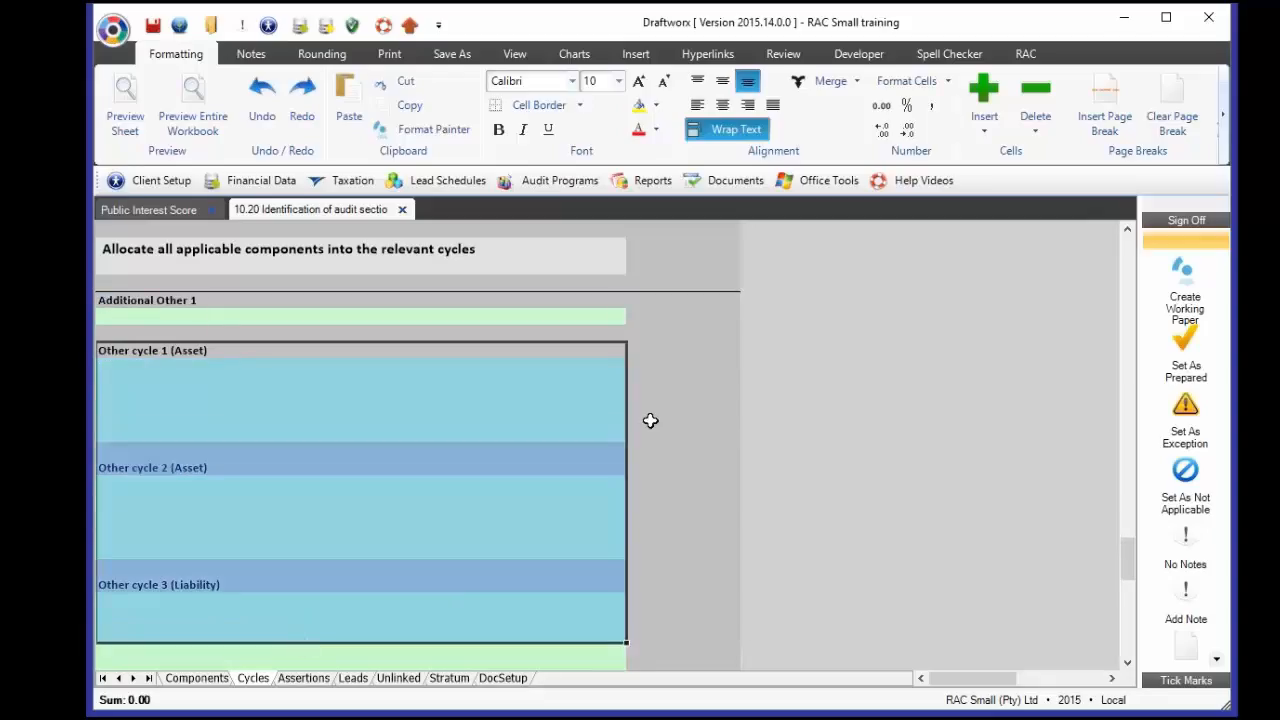